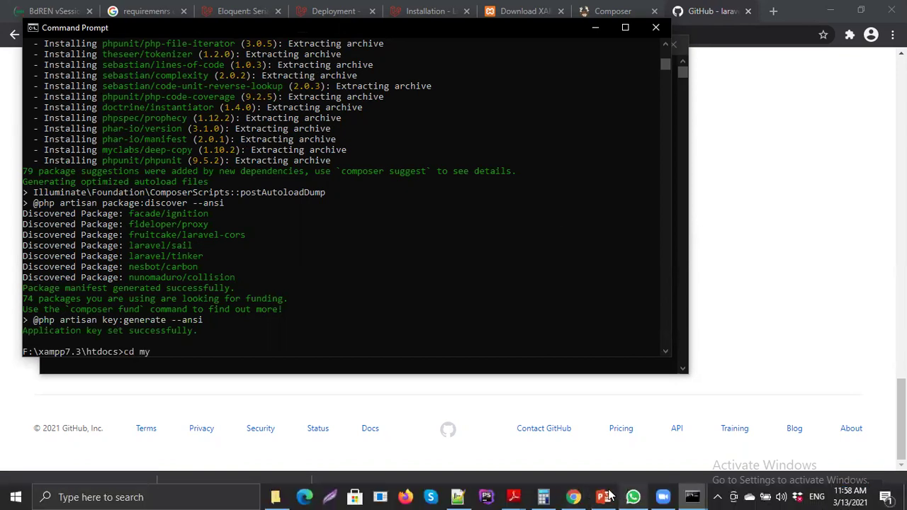
Step: Switch to the PowerPoint presentation and check the project name mylaravel in the create-project command on the Laravel Installation slide
{"action": "left_click", "coordinate": [602, 496]}
{"action": "left_click", "coordinate": [562, 257]}
{"action": "double_click", "coordinate": [590, 256]}
Step: Return to the Command Prompt holding the installation output and change the directory with cd mylaravel
{"action": "mouse_move", "coordinate": [432, 495]}
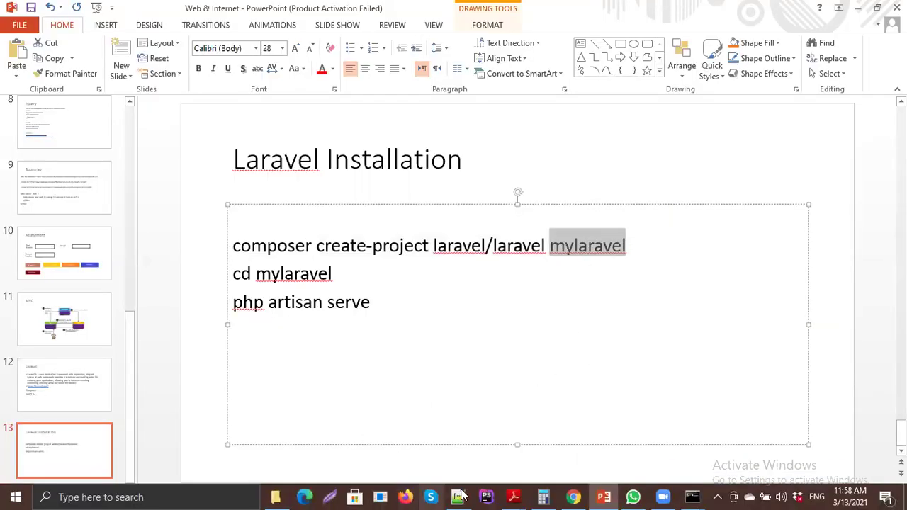
{"action": "mouse_move", "coordinate": [692, 497]}
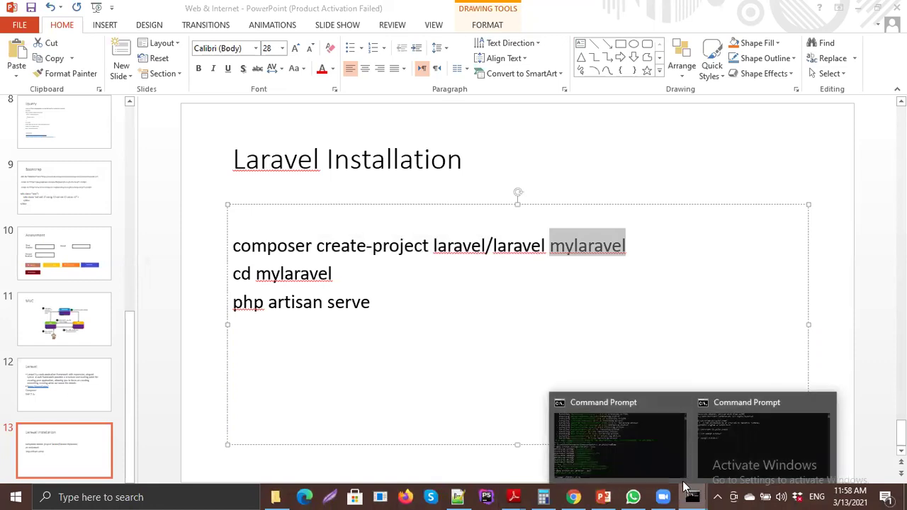
{"action": "left_click", "coordinate": [641, 423]}
{"action": "key", "text": "Tab"}
{"action": "key", "text": "BackSpace"}
{"action": "key", "text": "BackSpace"}
{"action": "key", "text": "BackSpace"}
{"action": "key", "text": "BackSpace"}
{"action": "key", "text": "BackSpace"}
{"action": "key", "text": "BackSpace"}
{"action": "key", "text": "BackSpace"}
{"action": "key", "text": "Tab"}
{"action": "key", "text": "Return"}
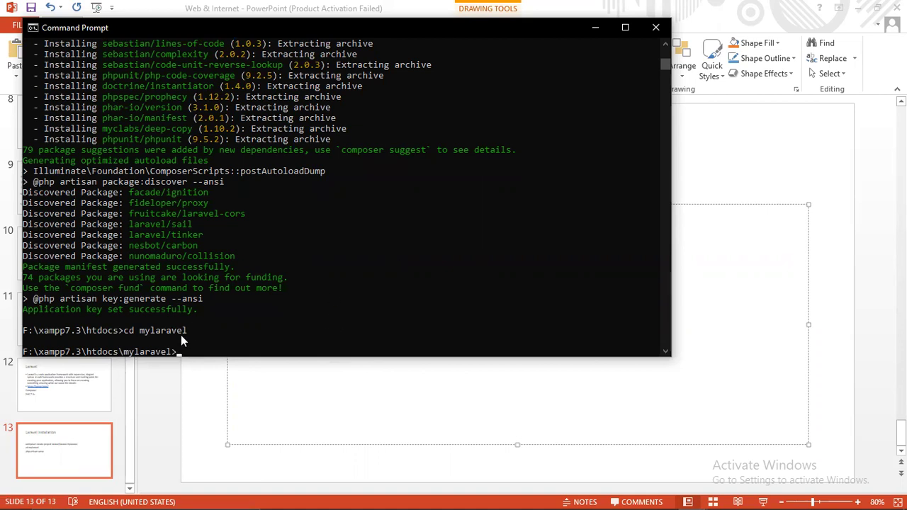
Step: Switch to File Explorer and open the mylaravel project folder inside htdocs
{"action": "mouse_move", "coordinate": [325, 496]}
{"action": "left_click", "coordinate": [275, 495]}
{"action": "left_click", "coordinate": [221, 174]}
{"action": "double_click", "coordinate": [221, 172]}
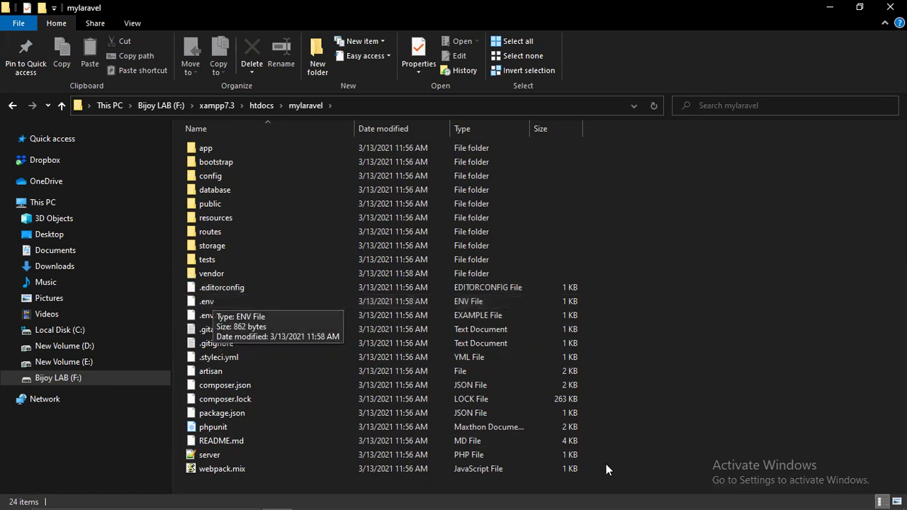
{"action": "mouse_move", "coordinate": [692, 495]}
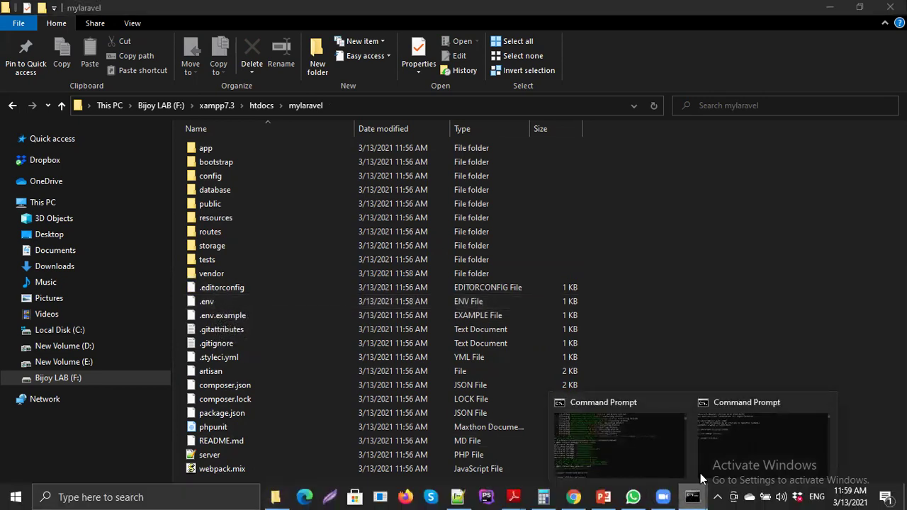
{"action": "left_click", "coordinate": [591, 457]}
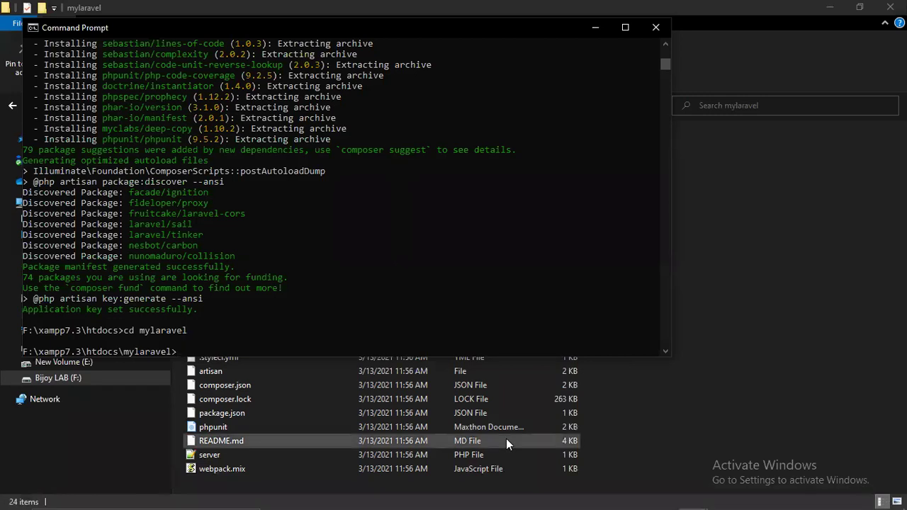
{"action": "left_click", "coordinate": [717, 496]}
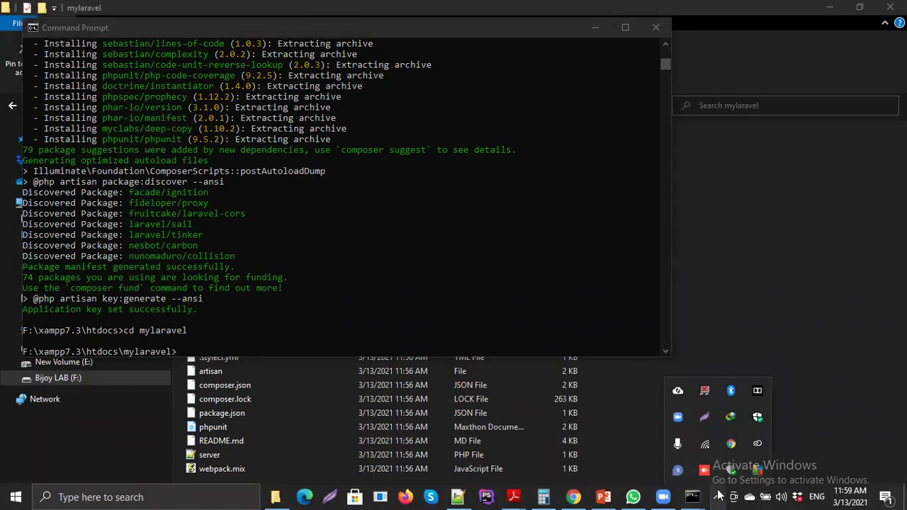
{"action": "left_click", "coordinate": [595, 29]}
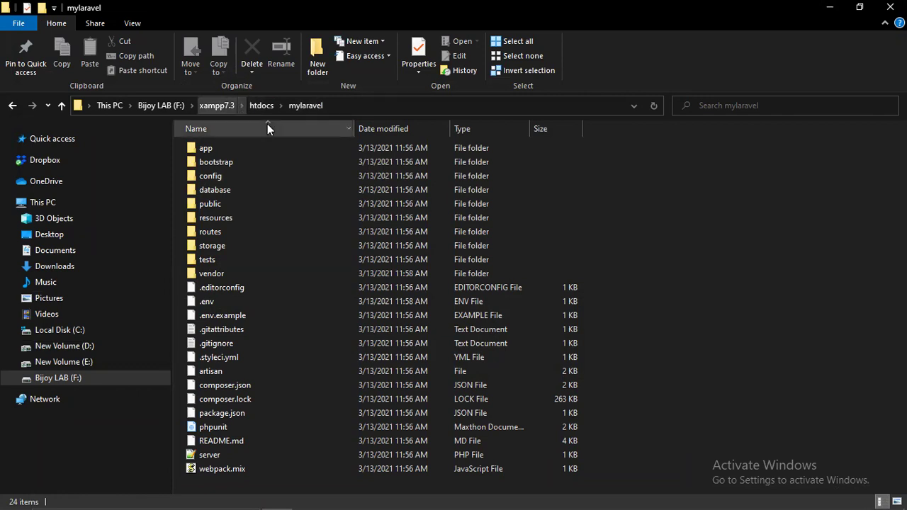
Step: Go up to the xampp7.3 folder and launch the xampp-control application
{"action": "left_click", "coordinate": [219, 107]}
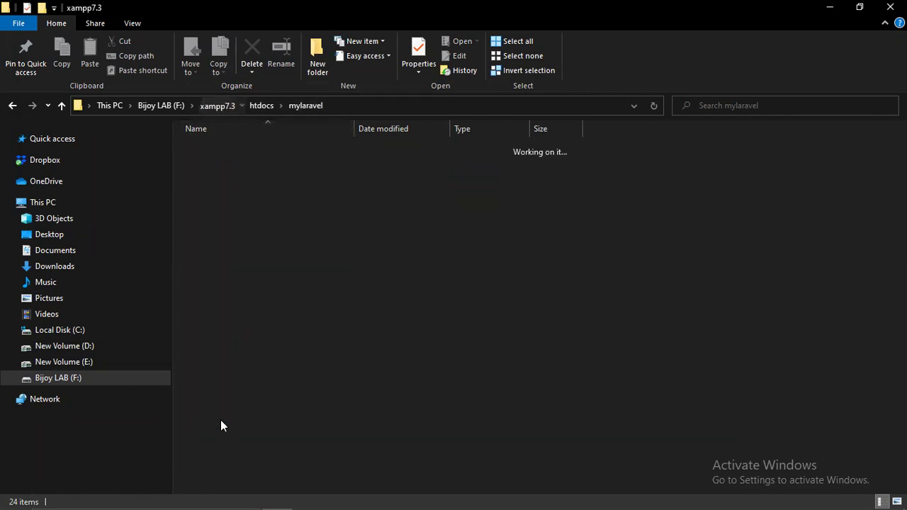
{"action": "scroll", "coordinate": [220, 417], "scroll_direction": "down", "scroll_amount": 8}
{"action": "left_click", "coordinate": [220, 431]}
{"action": "double_click", "coordinate": [269, 474]}
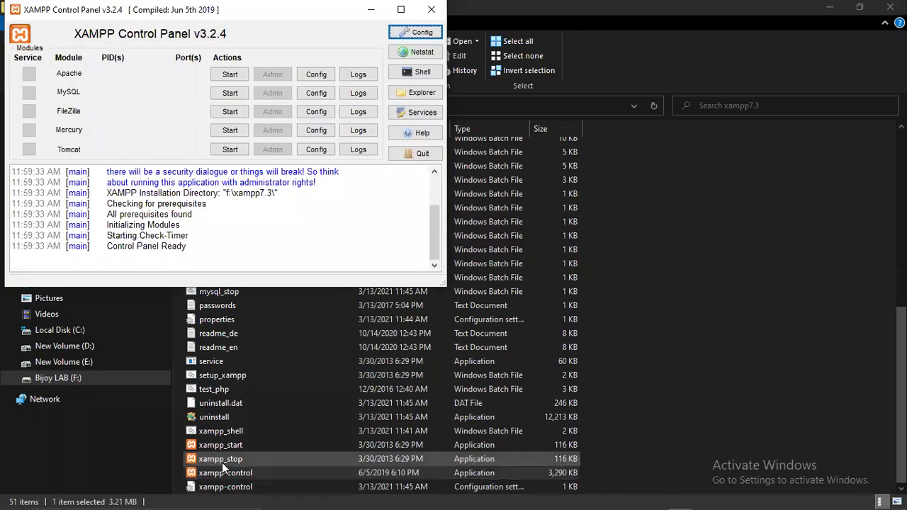
Step: Start Apache and MySQL, allow mysqld through the firewall on public networks, and minimize the XAMPP Control Panel
{"action": "left_click", "coordinate": [228, 74]}
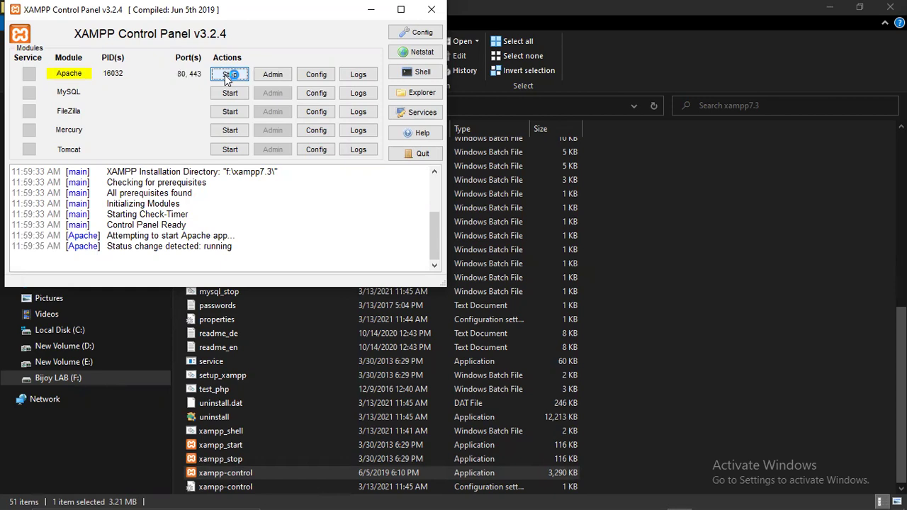
{"action": "left_click", "coordinate": [225, 93]}
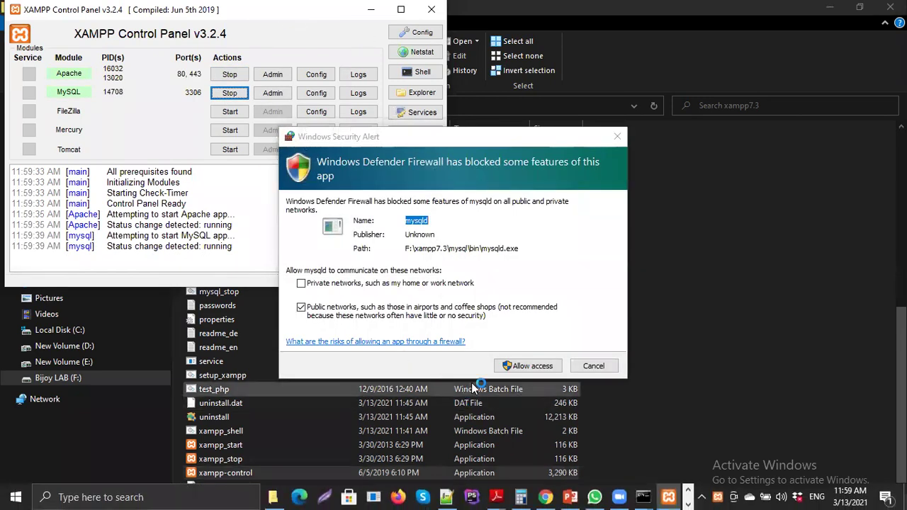
{"action": "left_click", "coordinate": [522, 366]}
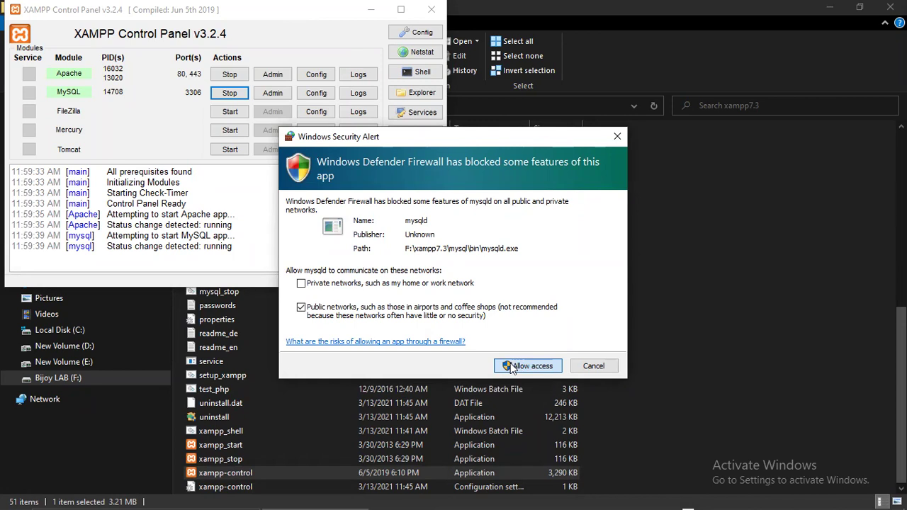
{"action": "left_click", "coordinate": [515, 367]}
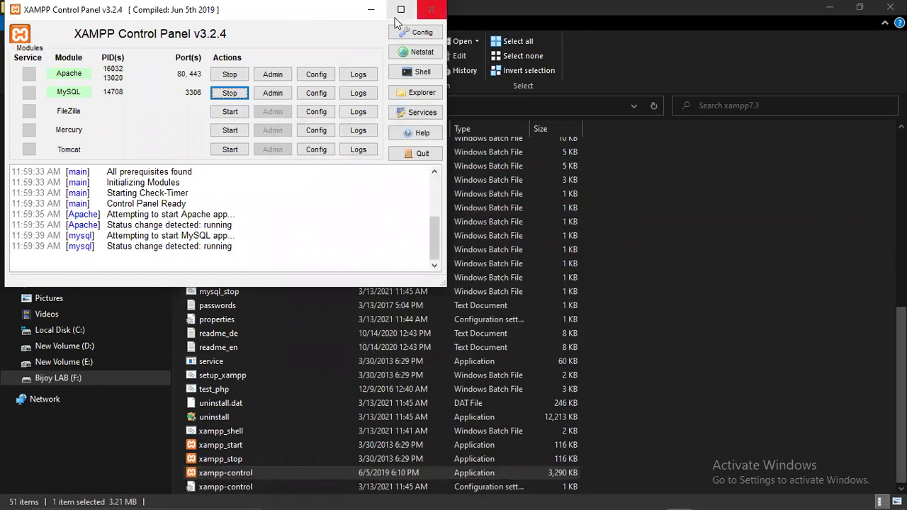
{"action": "left_click", "coordinate": [371, 11]}
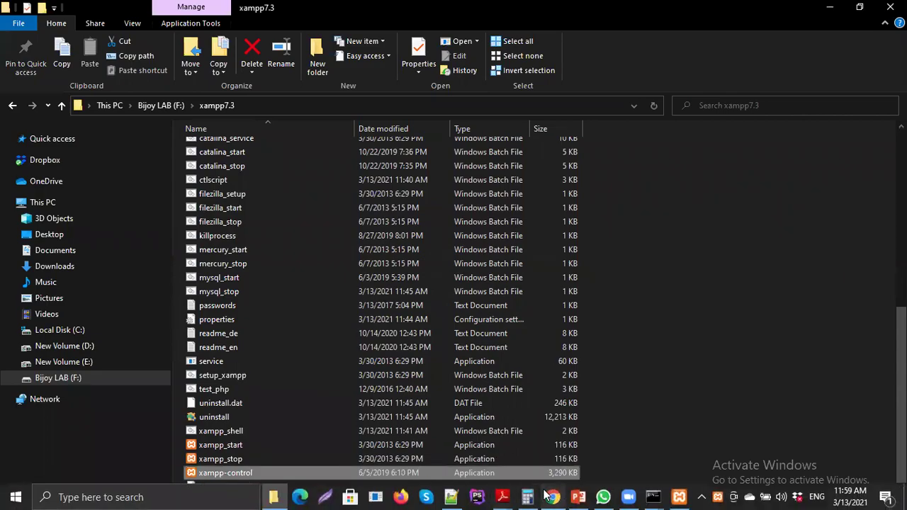
Step: Switch to Chrome and load localhost/mylaravel in the Composer download page's tab
{"action": "left_click", "coordinate": [554, 496]}
{"action": "left_click", "coordinate": [605, 13]}
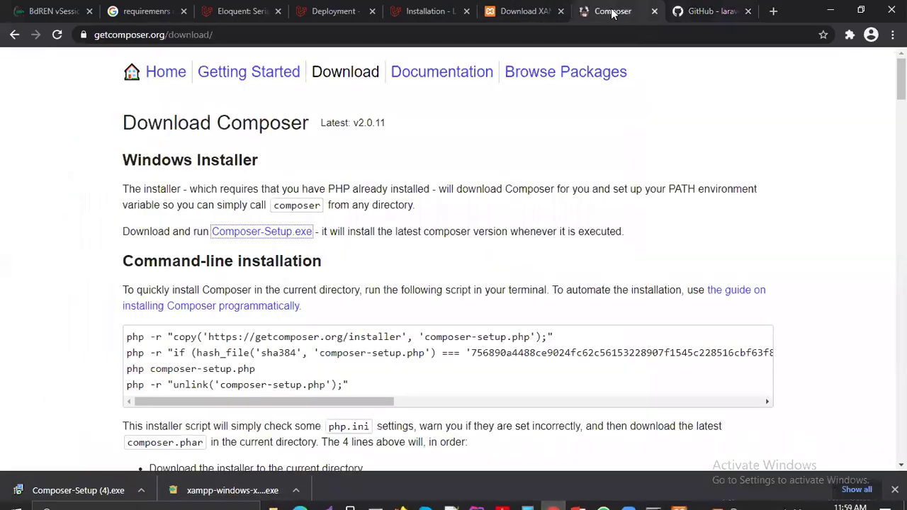
{"action": "left_click", "coordinate": [498, 29]}
{"action": "type", "text": "localhost/phpmyadmin"}
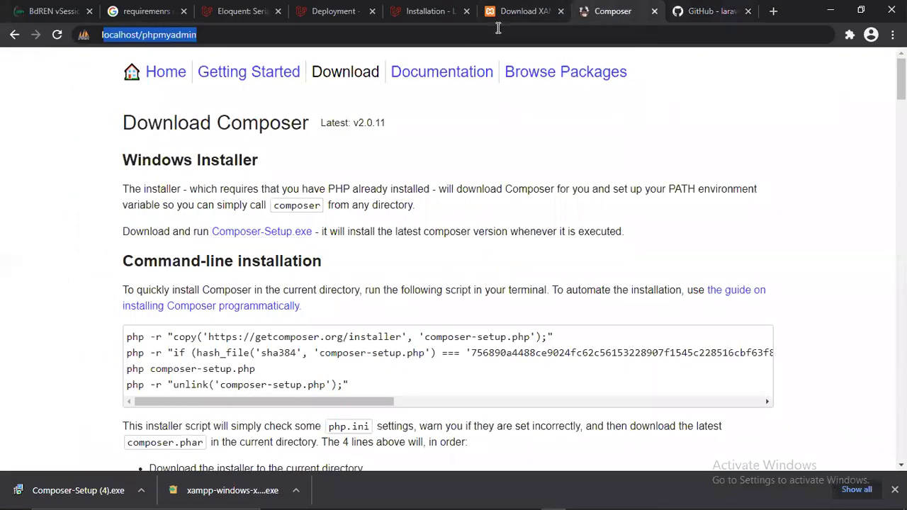
{"action": "key", "text": "BackSpace"}
{"action": "key", "text": "BackSpace"}
{"action": "key", "text": "BackSpace"}
{"action": "key", "text": "BackSpace"}
{"action": "key", "text": "BackSpace"}
{"action": "key", "text": "BackSpace"}
{"action": "key", "text": "BackSpace"}
{"action": "key", "text": "BackSpace"}
{"action": "key", "text": "BackSpace"}
{"action": "key", "text": "BackSpace"}
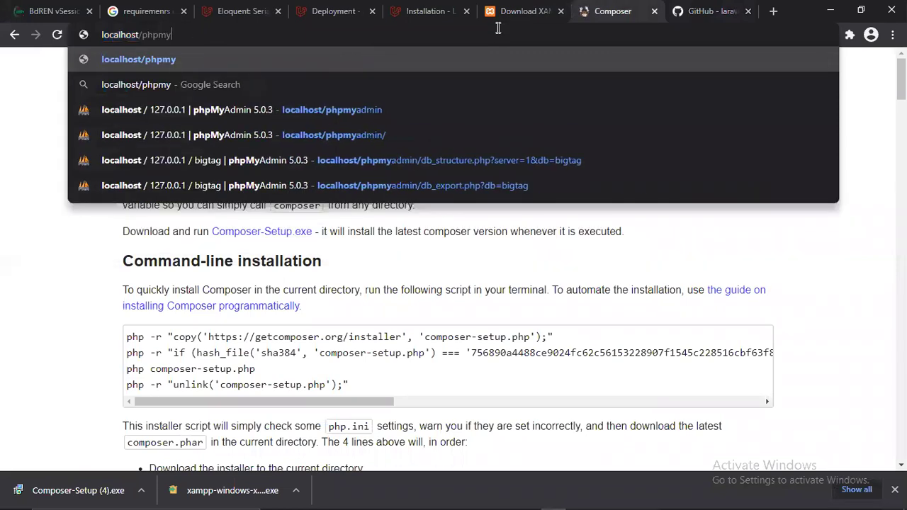
{"action": "type", "text": "mylaravel"}
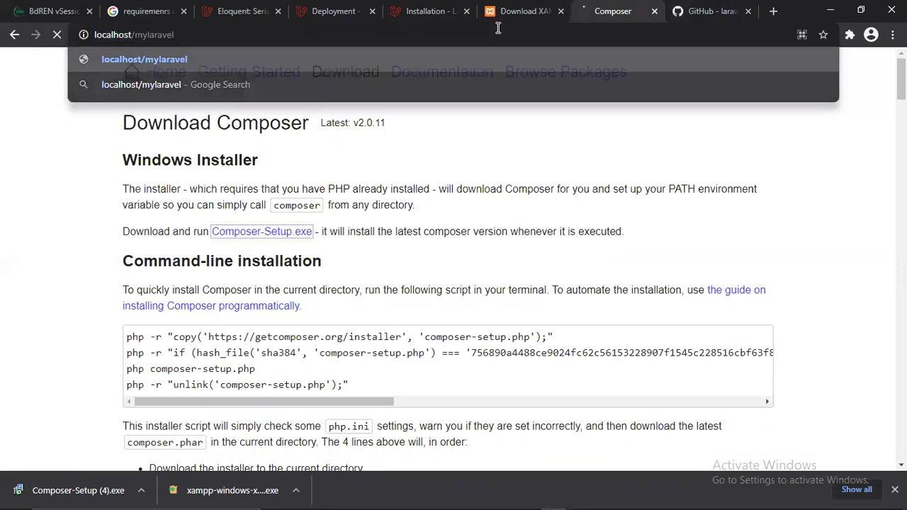
{"action": "key", "text": "Return"}
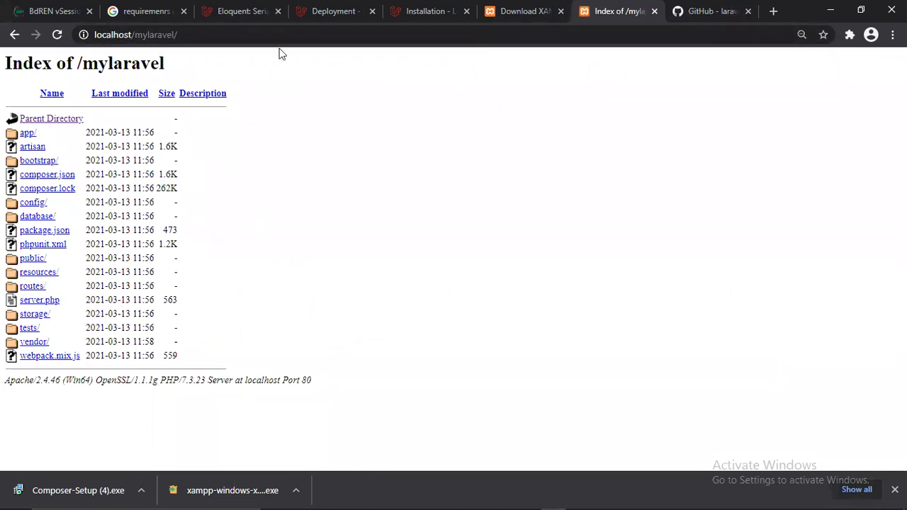
Step: Open the project's public directory from the index listing to load the Laravel welcome page
{"action": "left_click", "coordinate": [32, 261]}
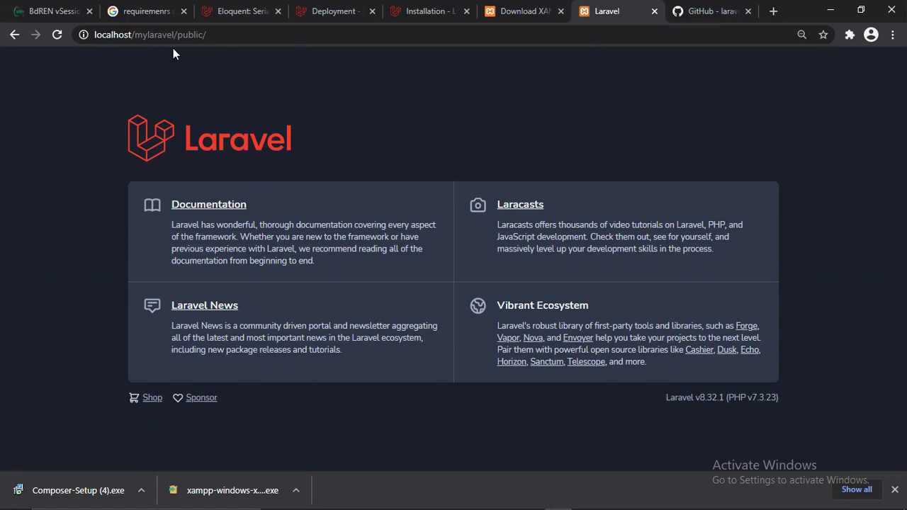
{"action": "left_click_drag", "start_coordinate": [175, 35], "coordinate": [180, 36]}
{"action": "left_click", "coordinate": [221, 117]}
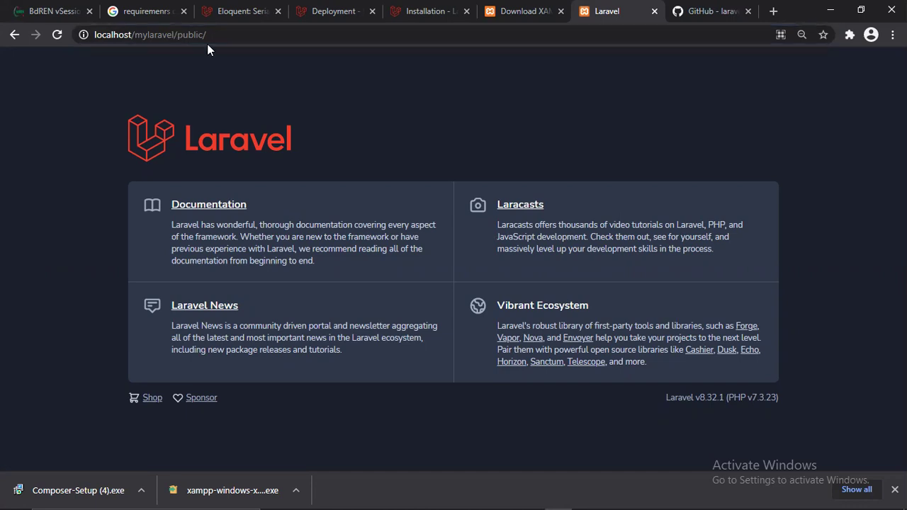
Step: Return to File Explorer and look for the Laravel project in xamppphp7.2\htdocs on drive E: and among the folders on drive D:
{"action": "left_click", "coordinate": [830, 10]}
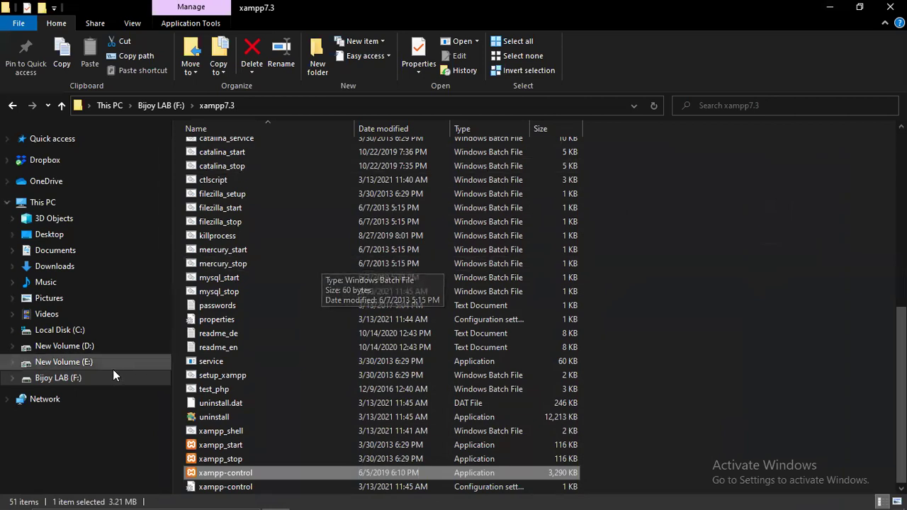
{"action": "left_click", "coordinate": [63, 363]}
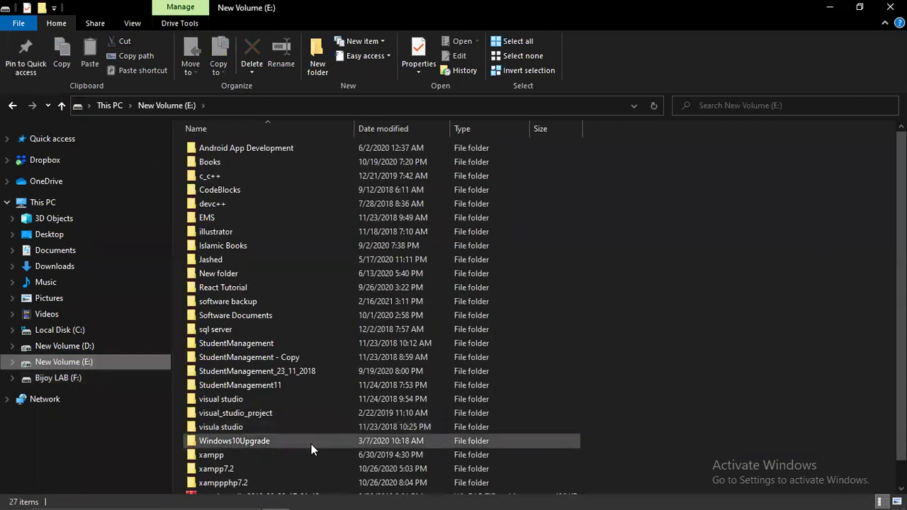
{"action": "scroll", "coordinate": [314, 449], "scroll_direction": "down", "scroll_amount": 1}
{"action": "double_click", "coordinate": [239, 460]}
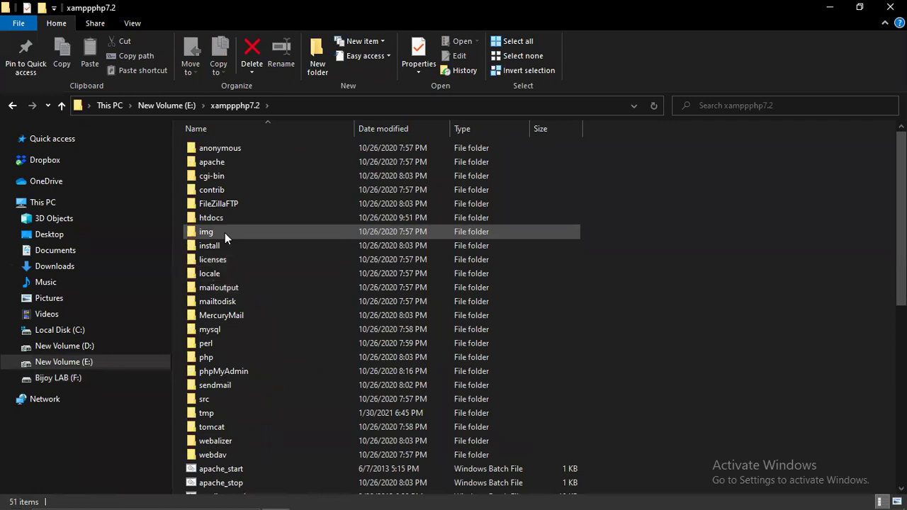
{"action": "double_click", "coordinate": [216, 213]}
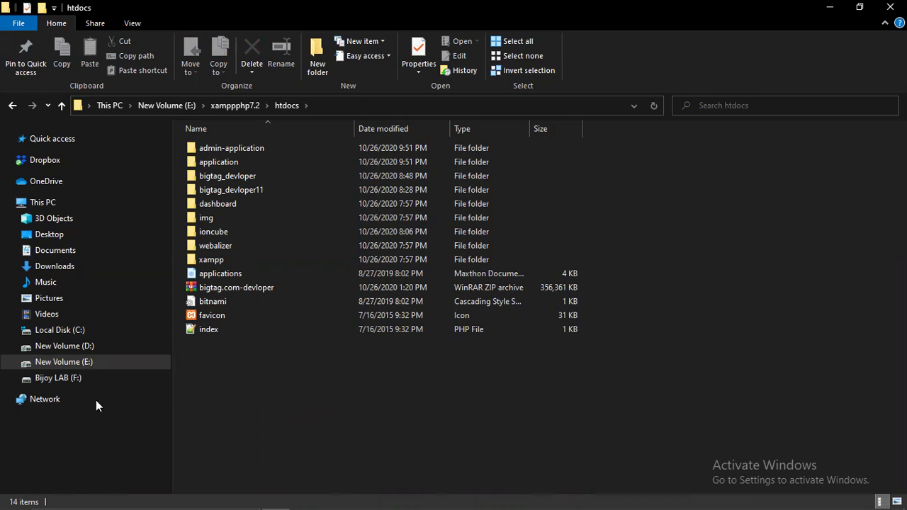
{"action": "left_click", "coordinate": [60, 350]}
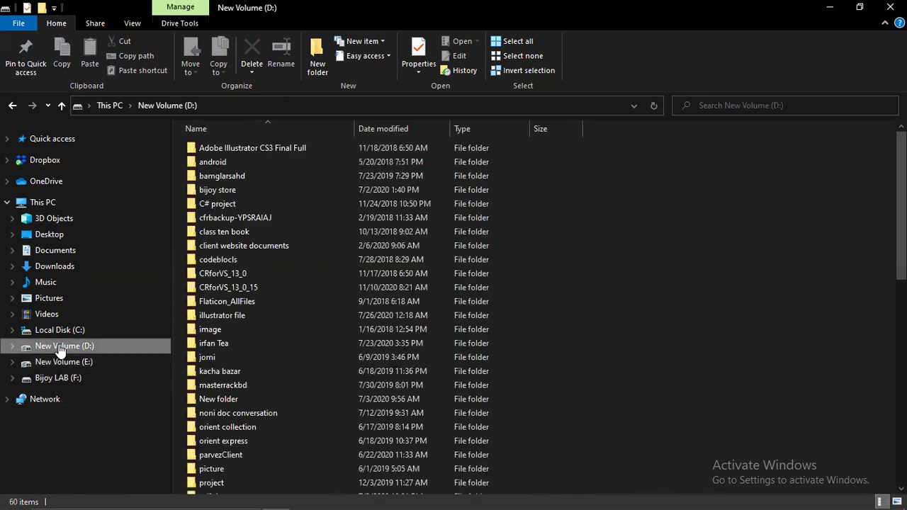
{"action": "scroll", "coordinate": [346, 349], "scroll_direction": "down", "scroll_amount": 8}
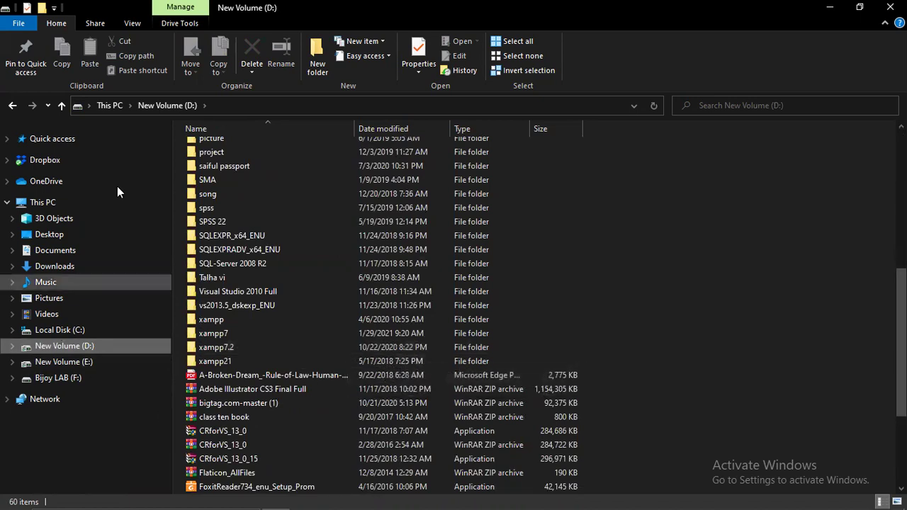
{"action": "left_click", "coordinate": [12, 105]}
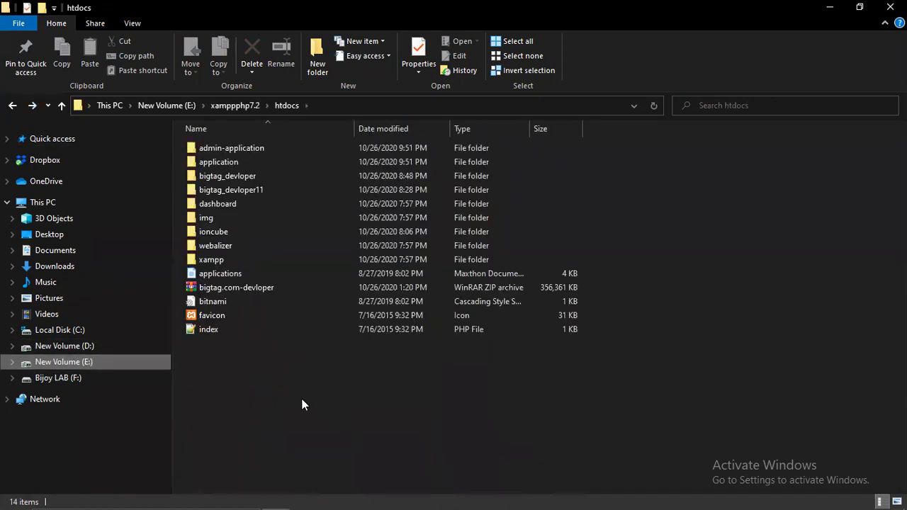
Step: Open the mylaravel project folder on drive F: under xampp7.3\htdocs
{"action": "left_click", "coordinate": [63, 378]}
{"action": "scroll", "coordinate": [276, 375], "scroll_direction": "down", "scroll_amount": 12}
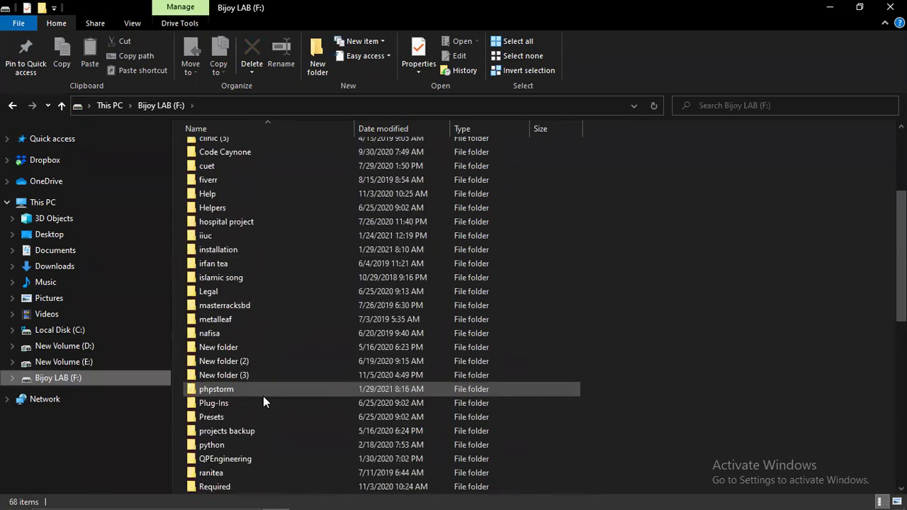
{"action": "scroll", "coordinate": [255, 418], "scroll_direction": "down", "scroll_amount": 3}
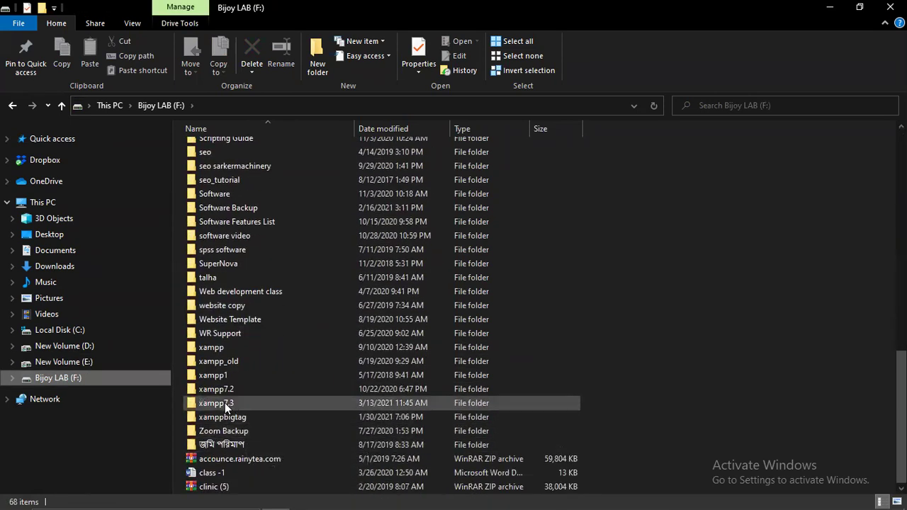
{"action": "left_click", "coordinate": [224, 402]}
{"action": "double_click", "coordinate": [223, 403]}
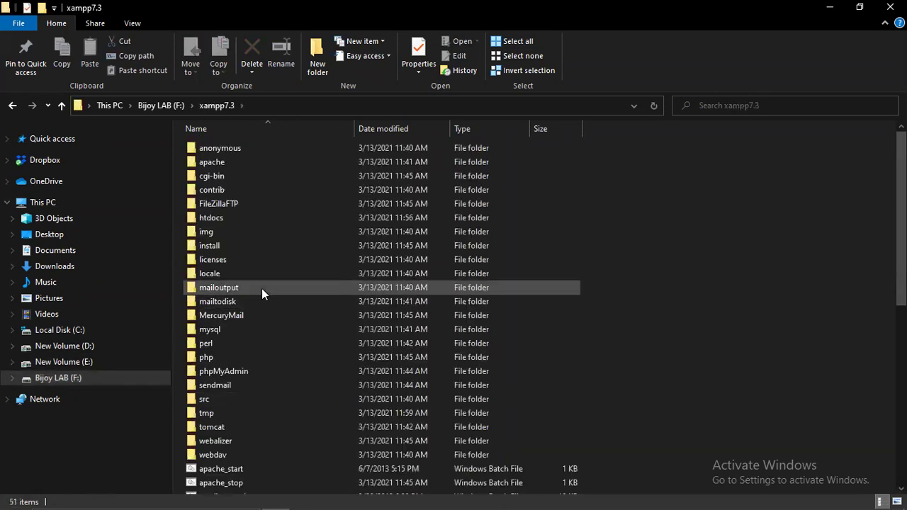
{"action": "double_click", "coordinate": [224, 220]}
{"action": "left_click", "coordinate": [225, 177]}
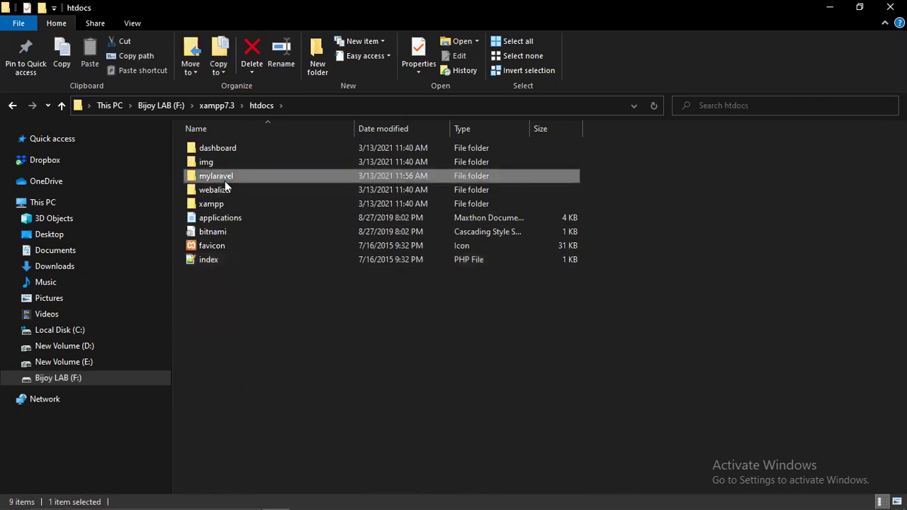
{"action": "double_click", "coordinate": [225, 176]}
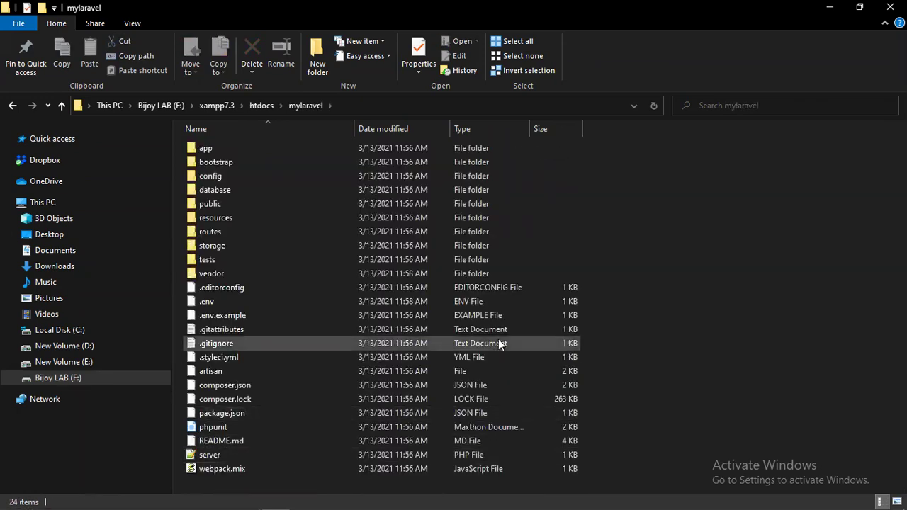
Step: Copy the index PHP file from the project's public folder into the mylaravel root folder
{"action": "right_click", "coordinate": [762, 265]}
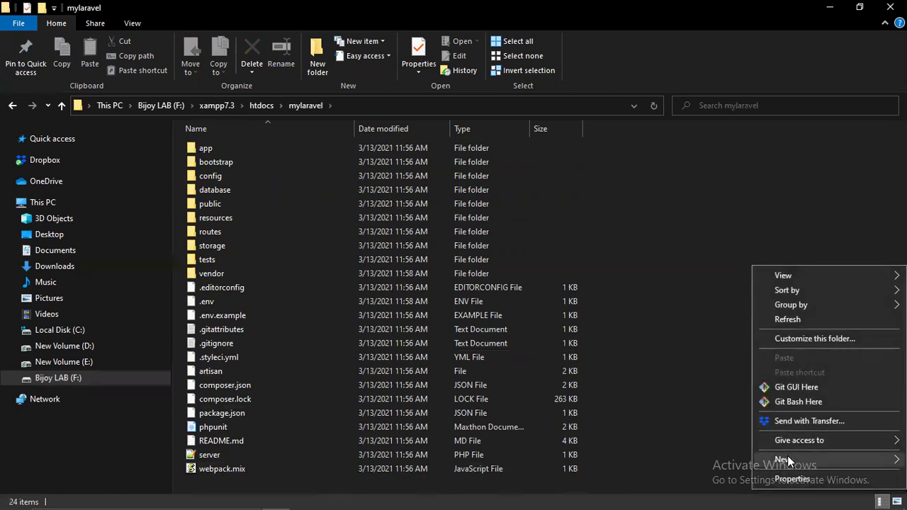
{"action": "mouse_move", "coordinate": [787, 455]}
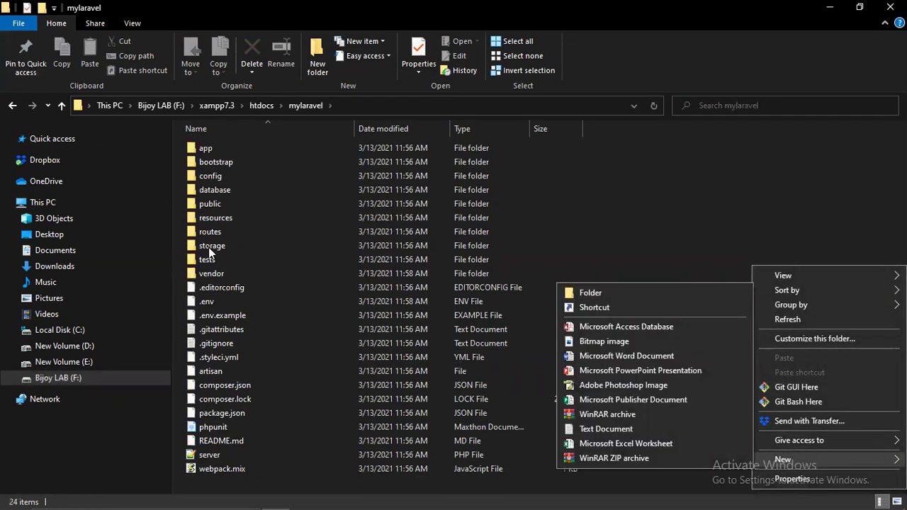
{"action": "double_click", "coordinate": [217, 211]}
{"action": "key", "text": "alt+Left"}
{"action": "double_click", "coordinate": [212, 203]}
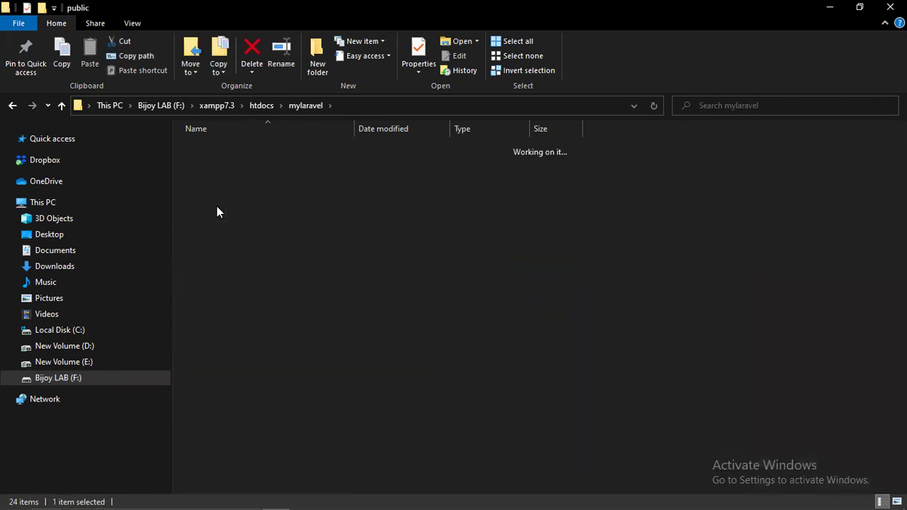
{"action": "left_click", "coordinate": [211, 176]}
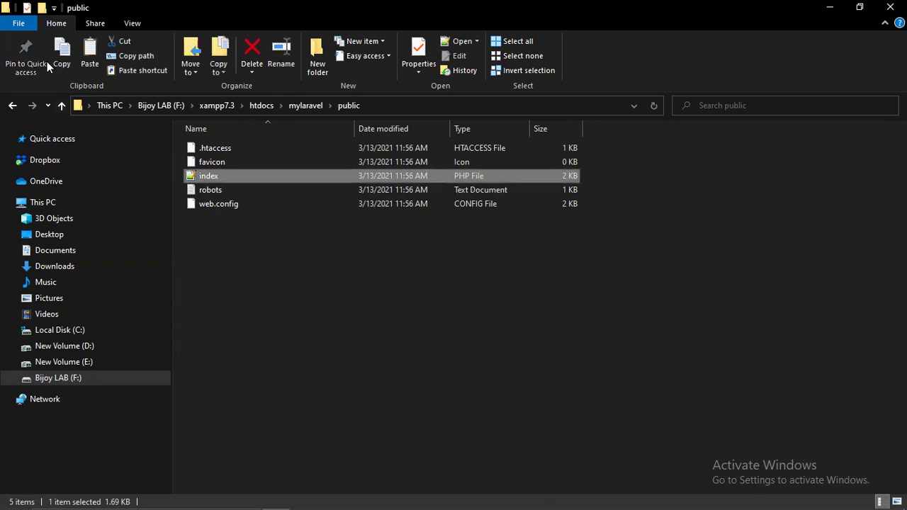
{"action": "left_click", "coordinate": [12, 105]}
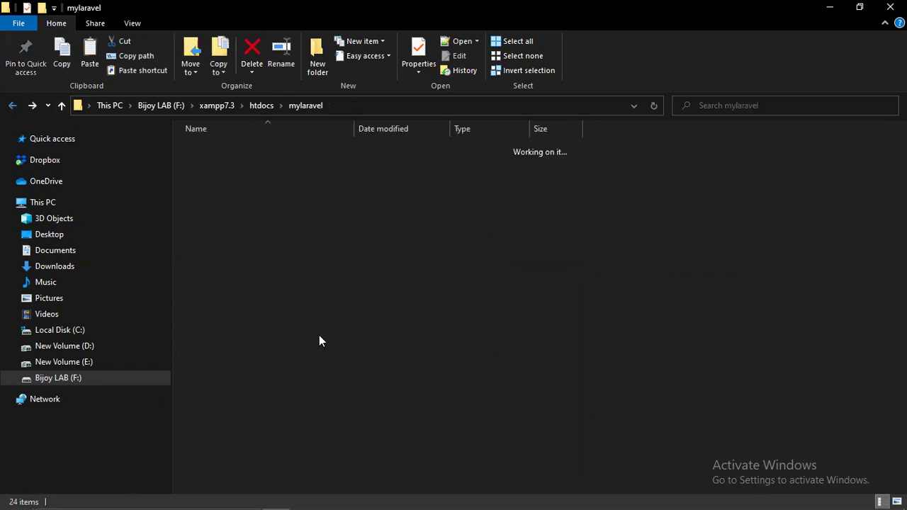
{"action": "left_click", "coordinate": [673, 312]}
{"action": "key", "text": "ctrl+v"}
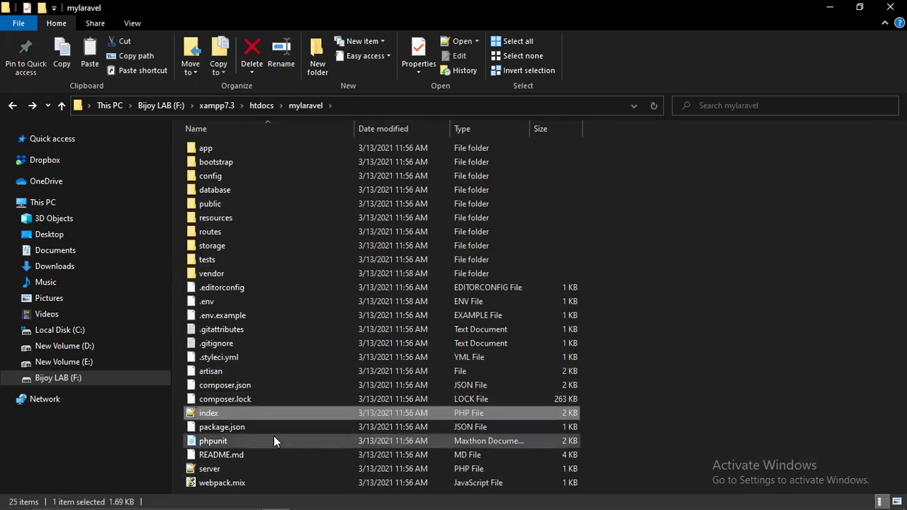
Step: Open the copied index PHP file from the mylaravel root in Notepad++ for editing
{"action": "double_click", "coordinate": [196, 414]}
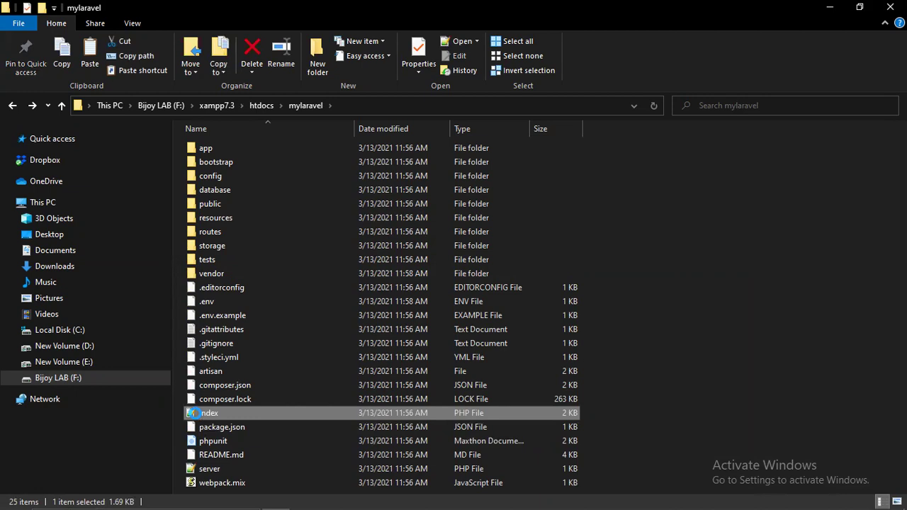
{"action": "right_click", "coordinate": [196, 414]}
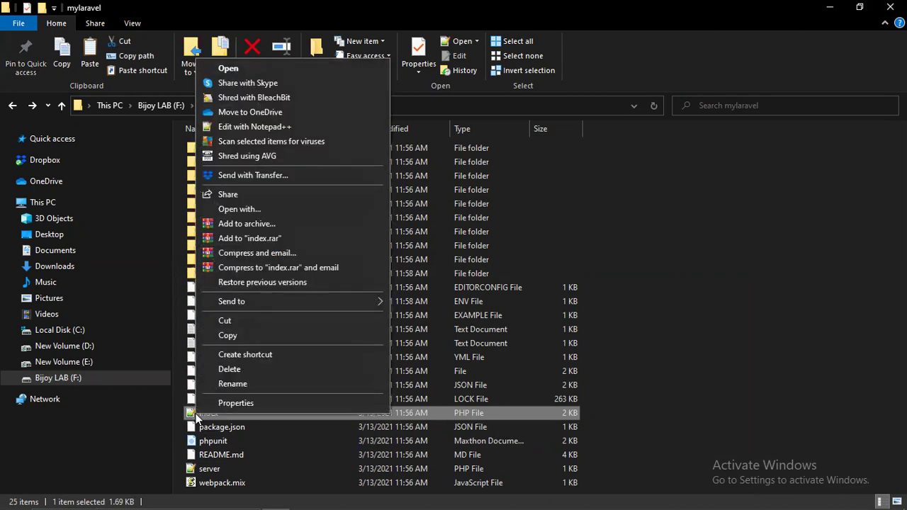
{"action": "left_click", "coordinate": [264, 126]}
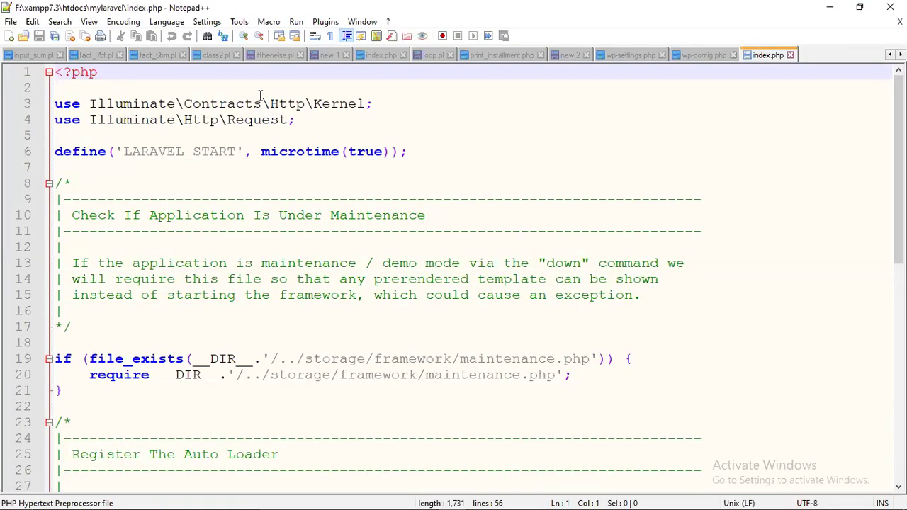
Step: Replace all code below the opening PHP tag in index.php with the function name header
{"action": "left_click", "coordinate": [235, 103]}
{"action": "left_click", "coordinate": [122, 90]}
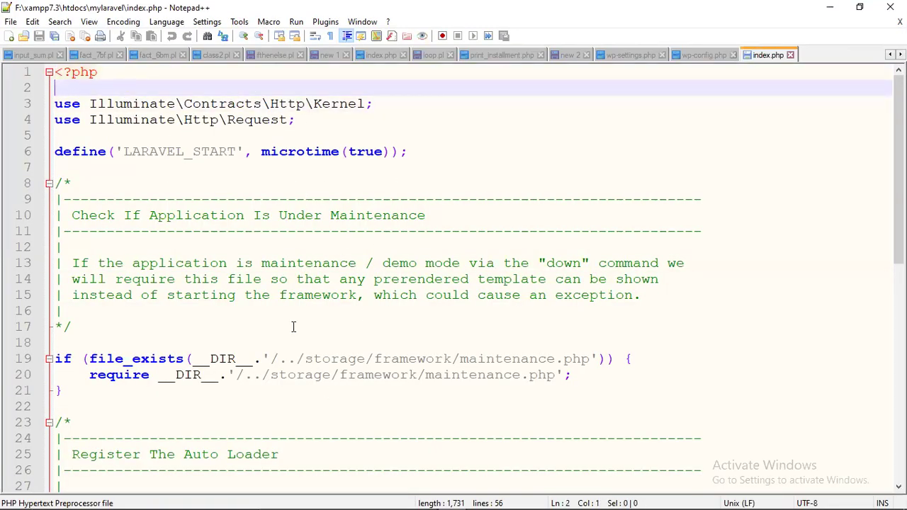
{"action": "scroll", "coordinate": [293, 327], "scroll_direction": "down", "scroll_amount": 10}
{"action": "left_click", "coordinate": [470, 445], "text": "shift"}
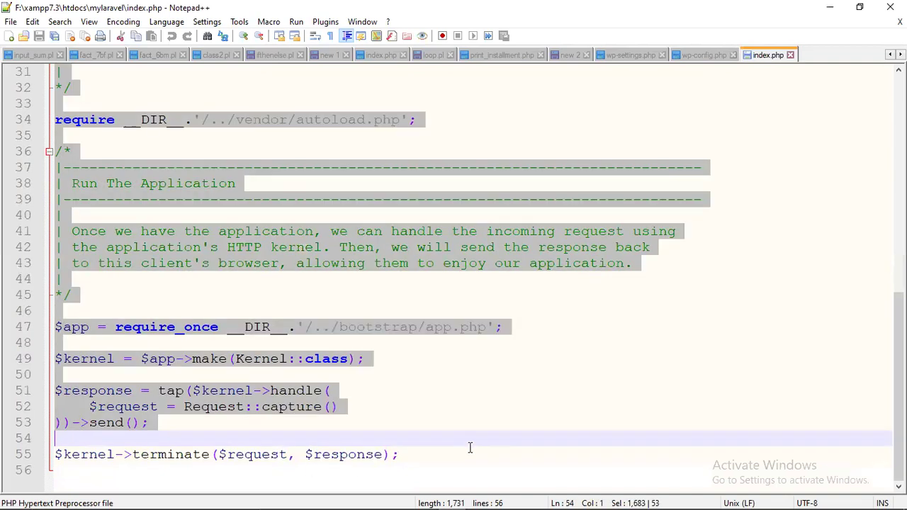
{"action": "left_click", "coordinate": [448, 454], "text": "shift"}
{"action": "key", "text": "BackSpace"}
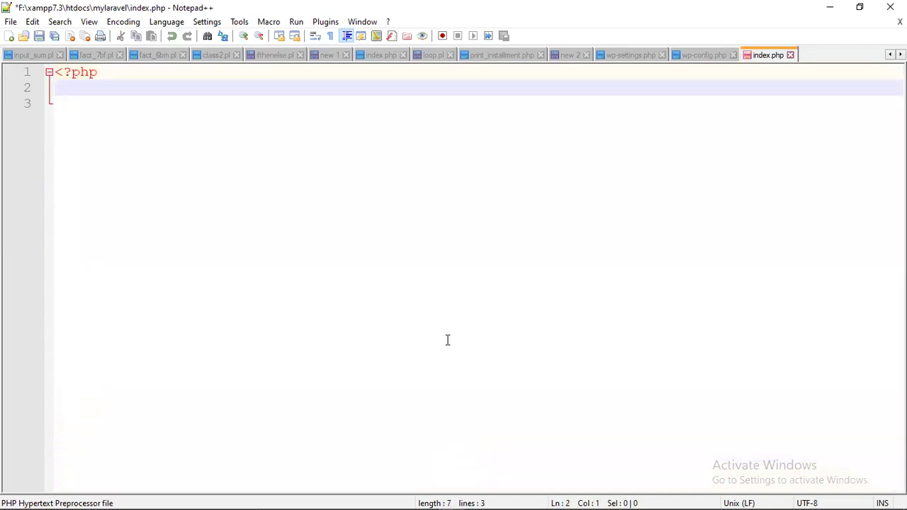
{"action": "type", "text": "he"}
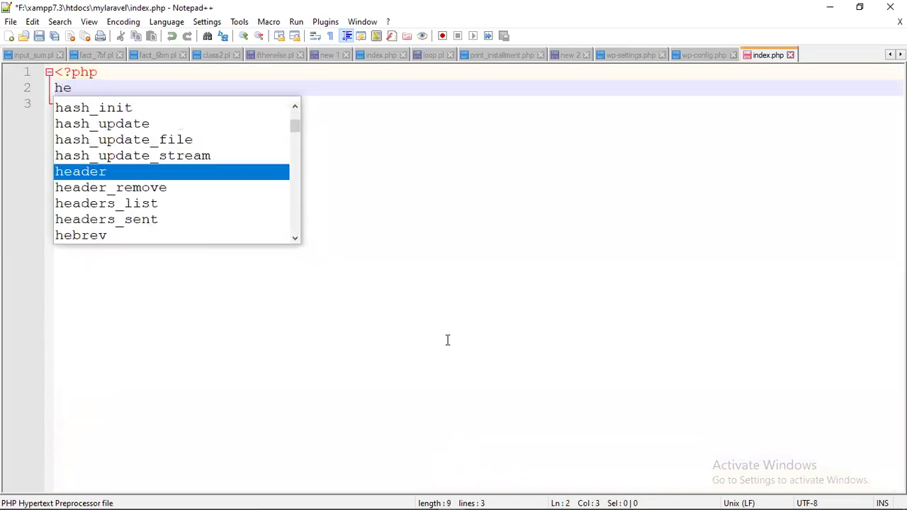
{"action": "key", "text": "Return"}
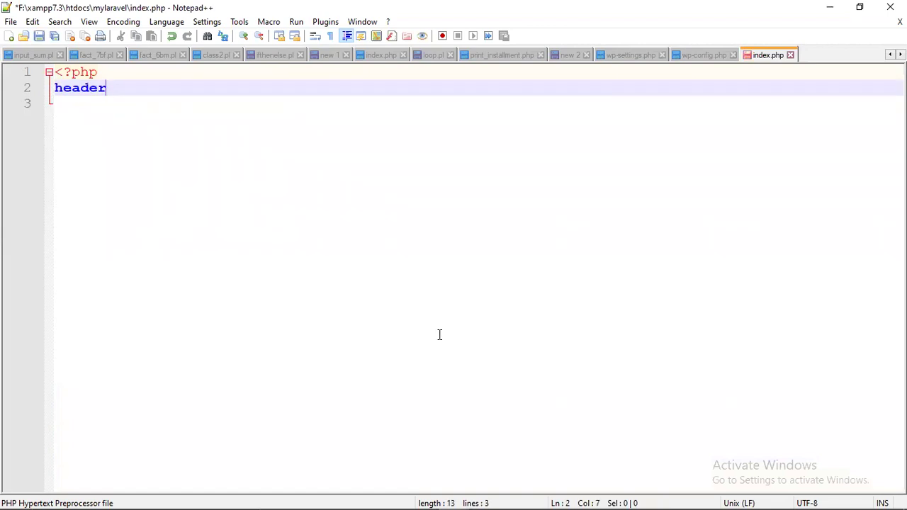
Step: Switch to Chrome, search Google for "header location" in a new tab, and open the GeeksforGeeks HTTP headers Location article
{"action": "left_click", "coordinate": [548, 495]}
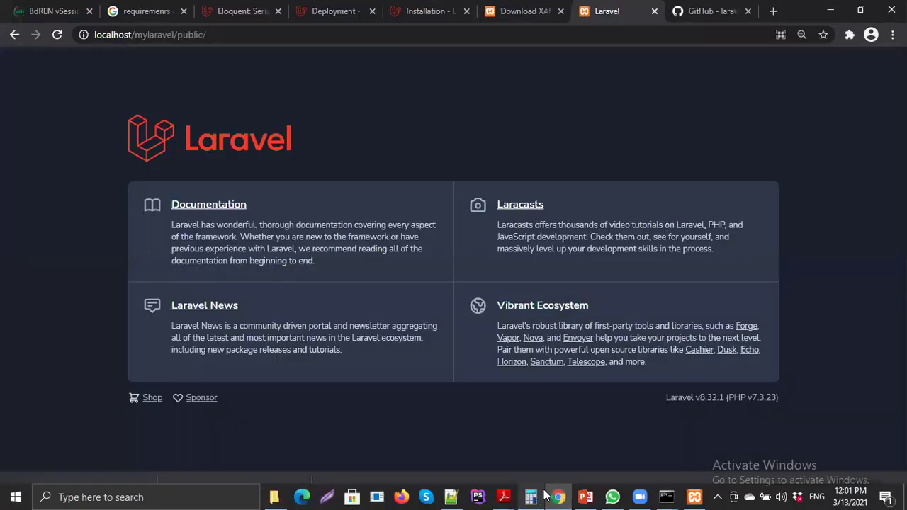
{"action": "left_click", "coordinate": [773, 11]}
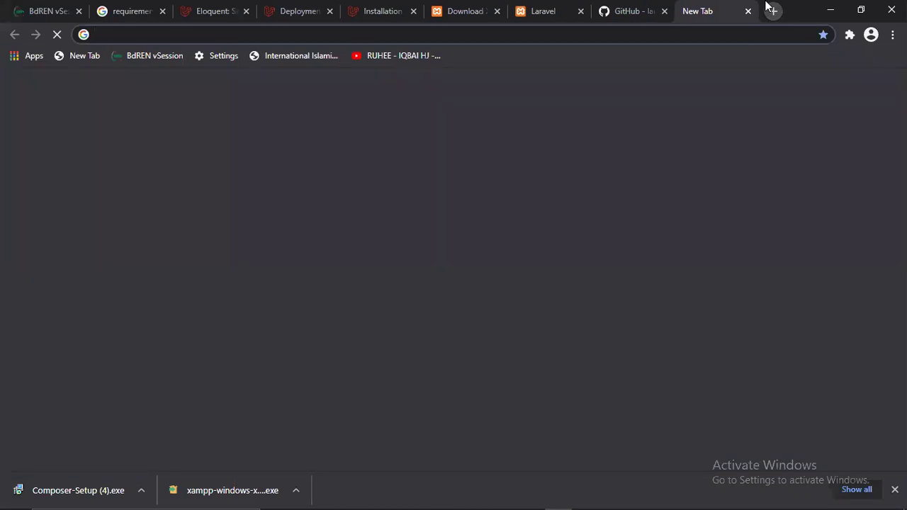
{"action": "type", "text": "header"}
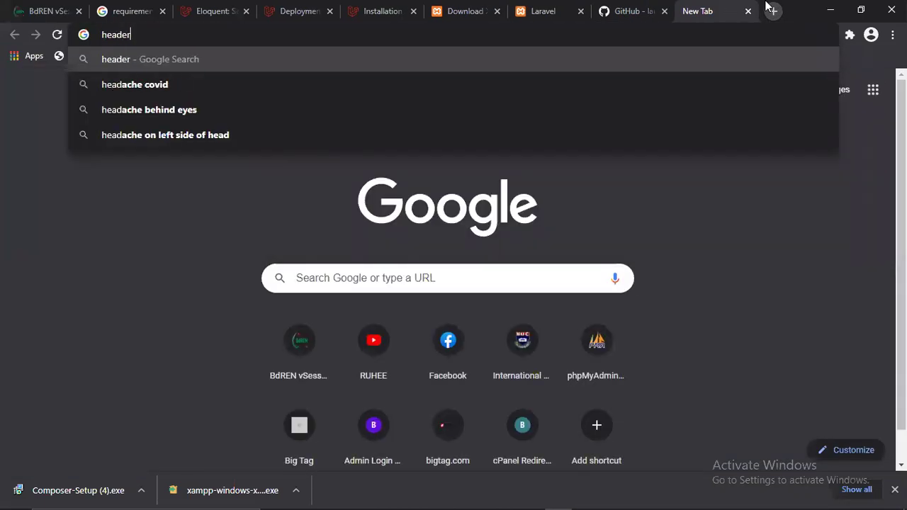
{"action": "type", "text": " location"}
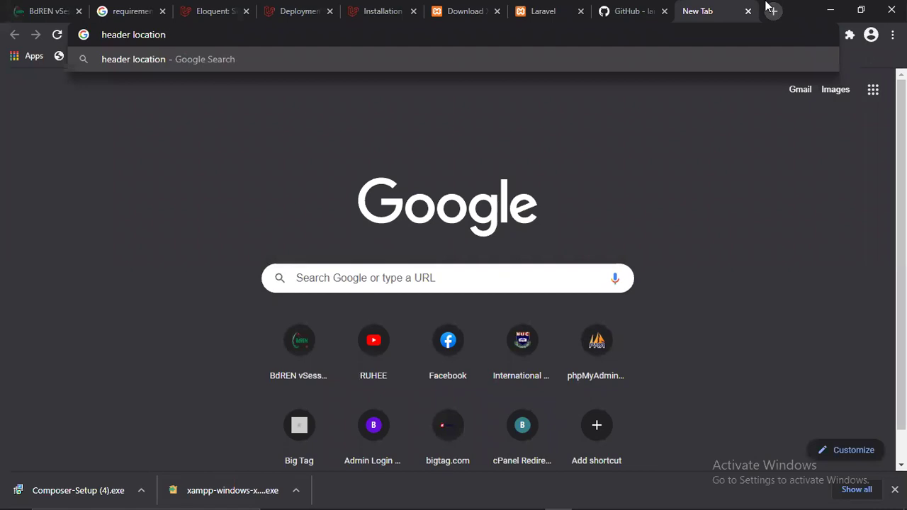
{"action": "key", "text": "Return"}
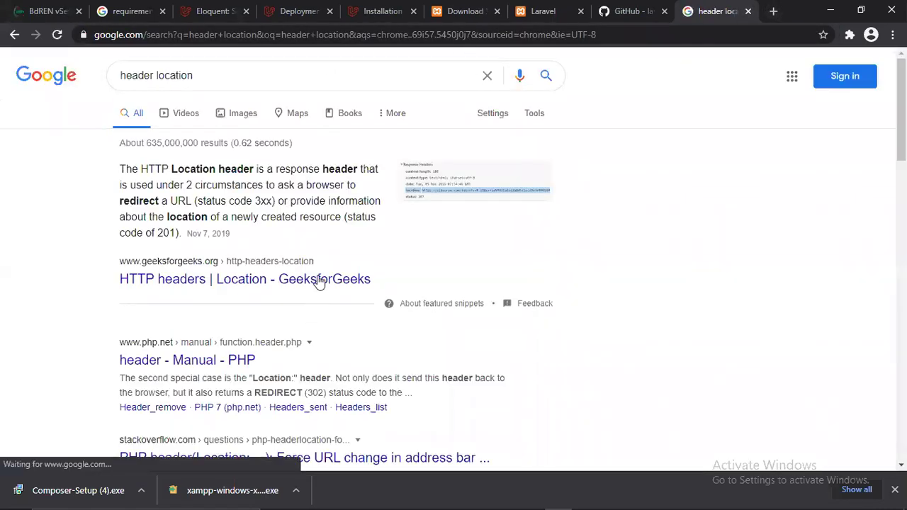
{"action": "middle_click", "coordinate": [320, 282]}
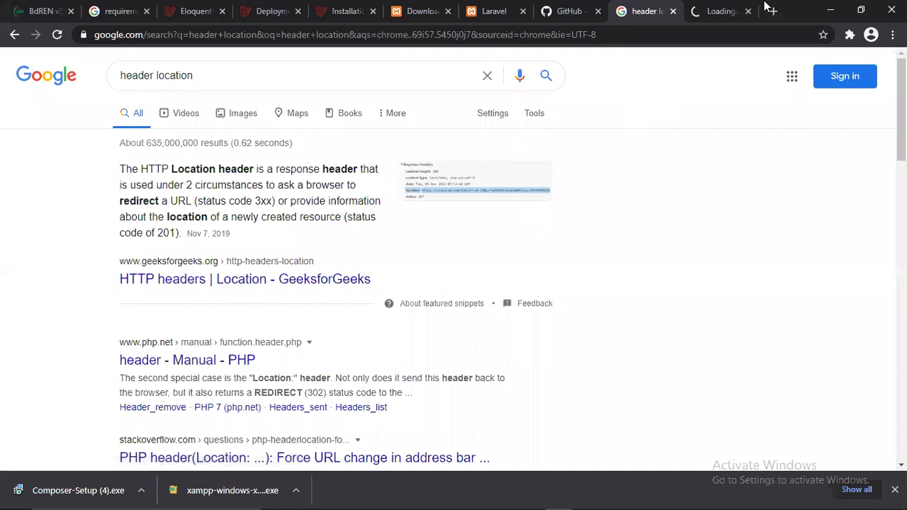
{"action": "left_click", "coordinate": [710, 12]}
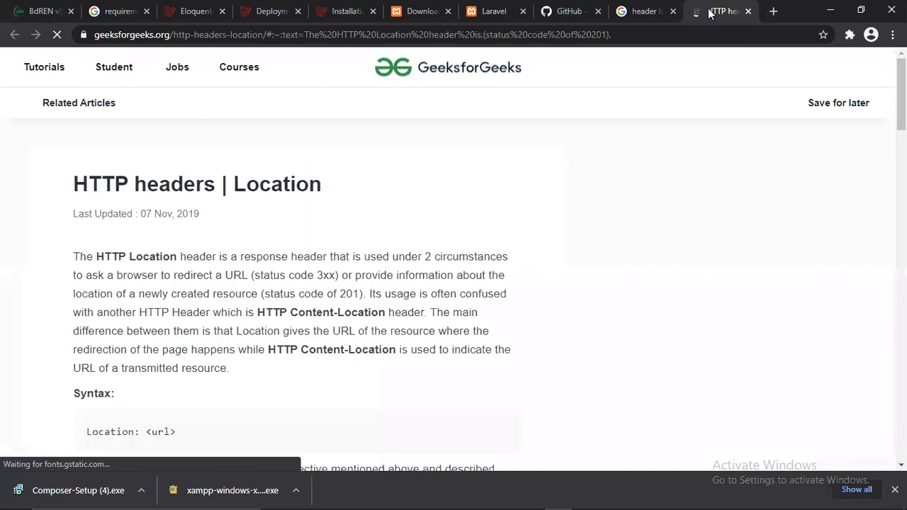
Step: Look through the GeeksforGeeks article for Location header redirect syntax and examples, and return to index.php in Notepad++
{"action": "scroll", "coordinate": [396, 389], "scroll_direction": "down", "scroll_amount": 2}
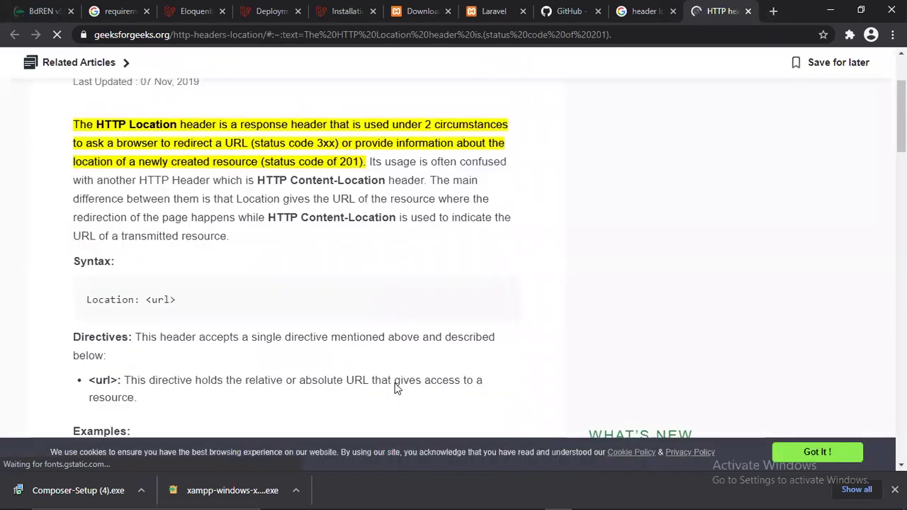
{"action": "scroll", "coordinate": [397, 388], "scroll_direction": "down", "scroll_amount": 3}
{"action": "scroll", "coordinate": [397, 388], "scroll_direction": "down", "scroll_amount": 2}
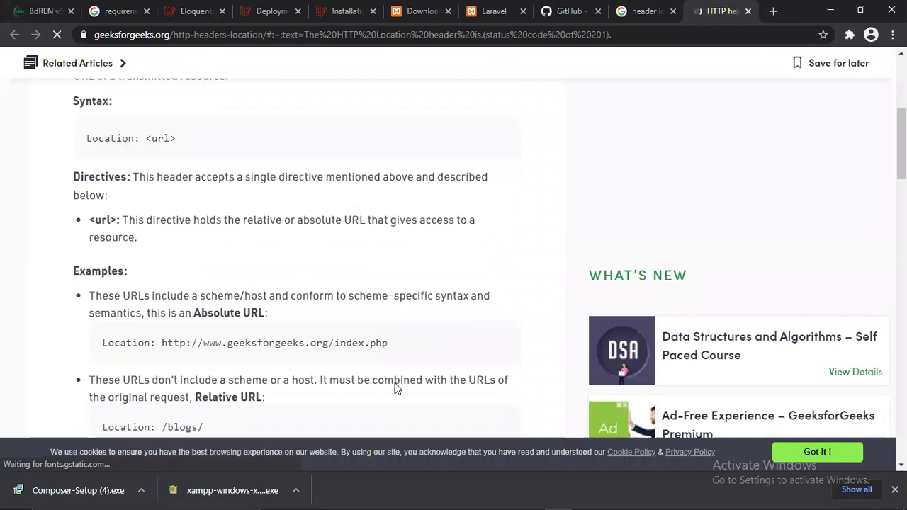
{"action": "scroll", "coordinate": [397, 389], "scroll_direction": "down", "scroll_amount": 4}
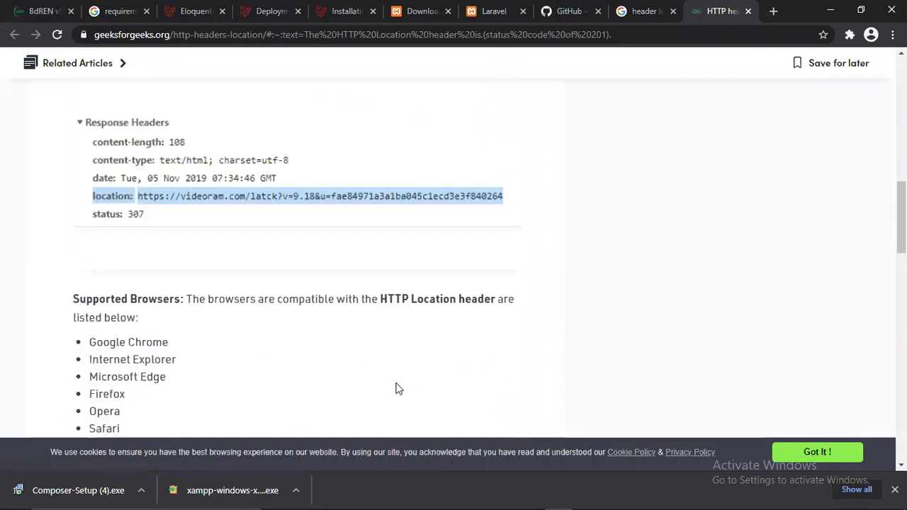
{"action": "scroll", "coordinate": [482, 326], "scroll_direction": "down", "scroll_amount": 2}
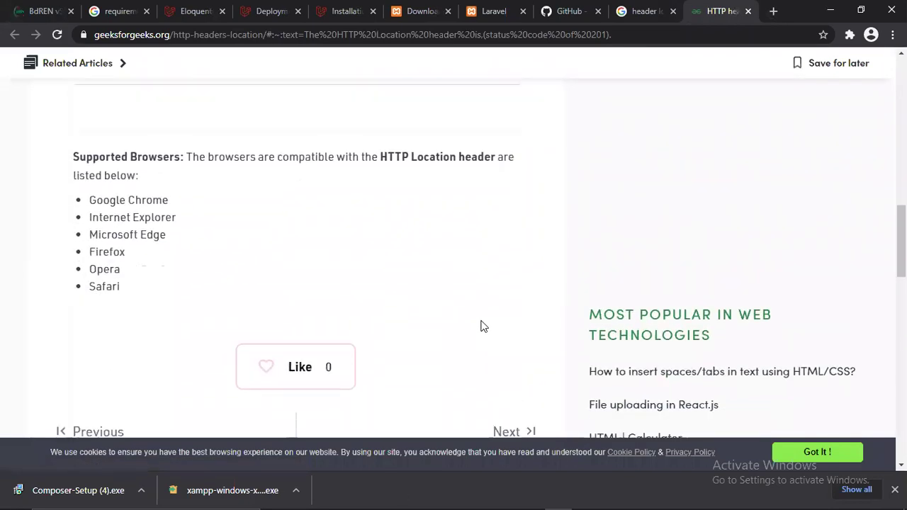
{"action": "scroll", "coordinate": [482, 326], "scroll_direction": "down", "scroll_amount": 2}
{"action": "scroll", "coordinate": [481, 326], "scroll_direction": "up", "scroll_amount": 6}
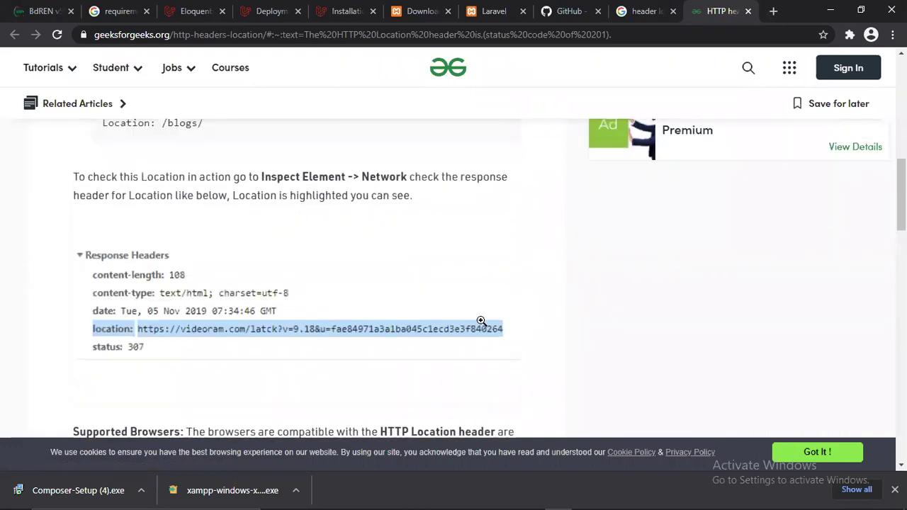
{"action": "scroll", "coordinate": [482, 322], "scroll_direction": "down", "scroll_amount": 6}
{"action": "scroll", "coordinate": [496, 312], "scroll_direction": "down", "scroll_amount": 3}
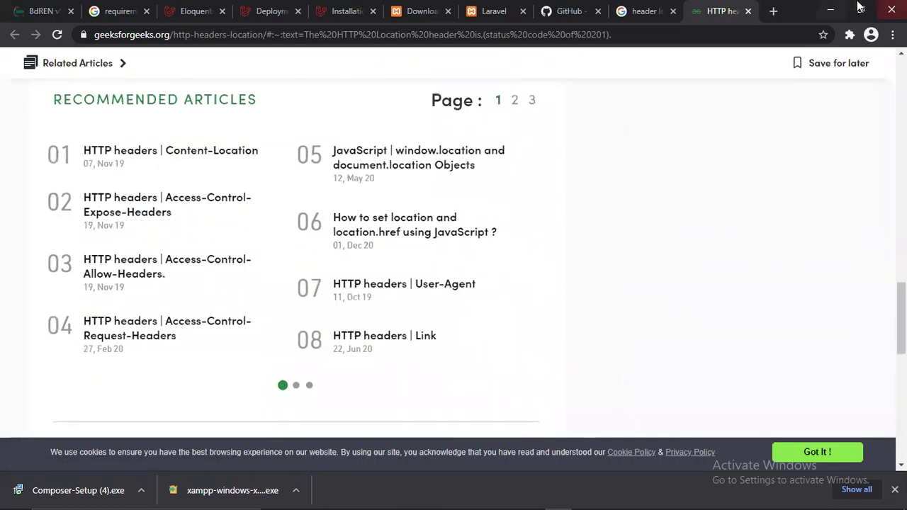
{"action": "left_click", "coordinate": [827, 10]}
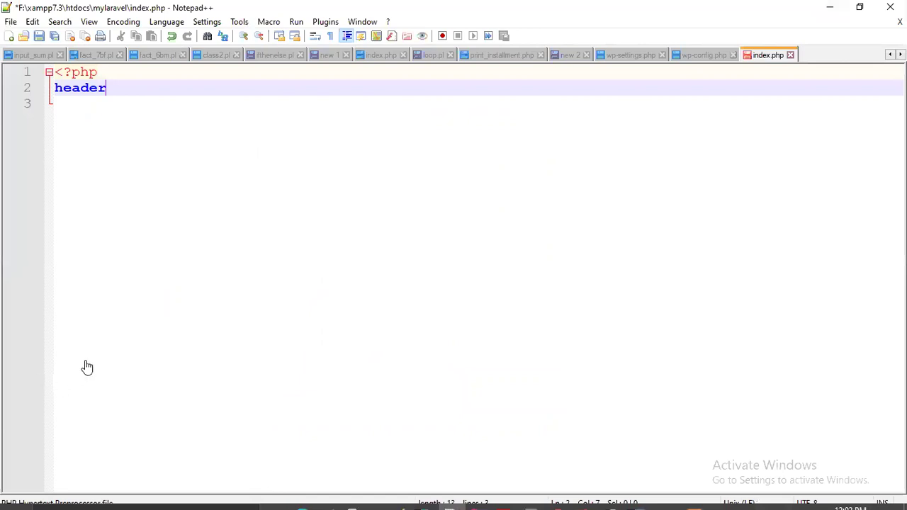
Step: Switch to File Explorer and look through the htdocs folder of xampp7.2 on drive D:
{"action": "key", "text": "alt+Tab"}
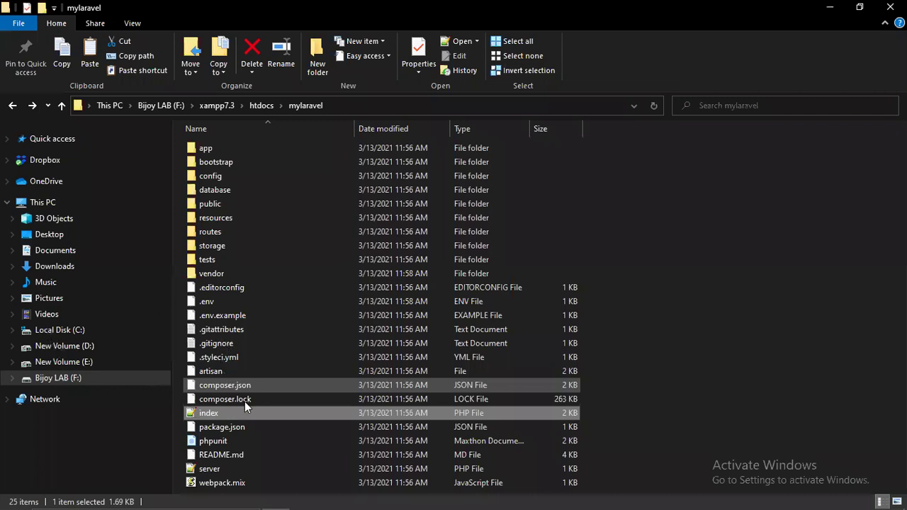
{"action": "key", "text": "alt+Left"}
{"action": "double_click", "coordinate": [236, 470]}
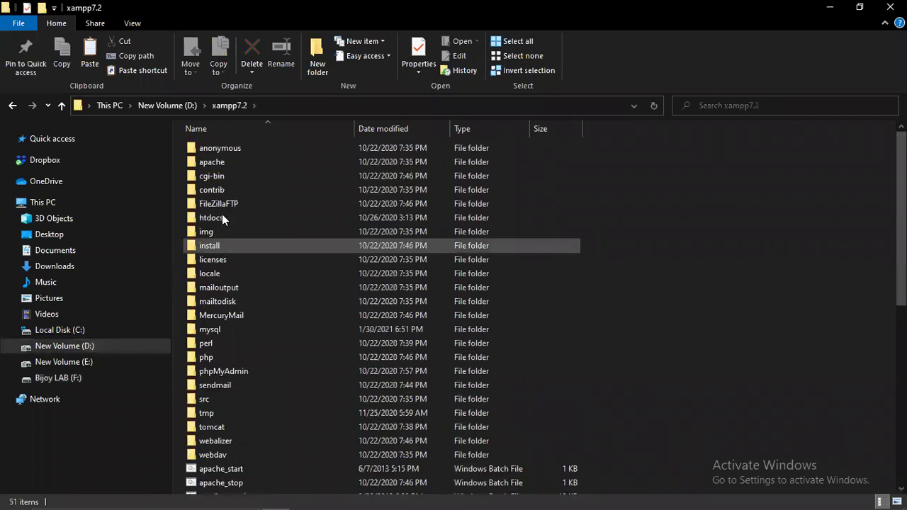
{"action": "double_click", "coordinate": [221, 216]}
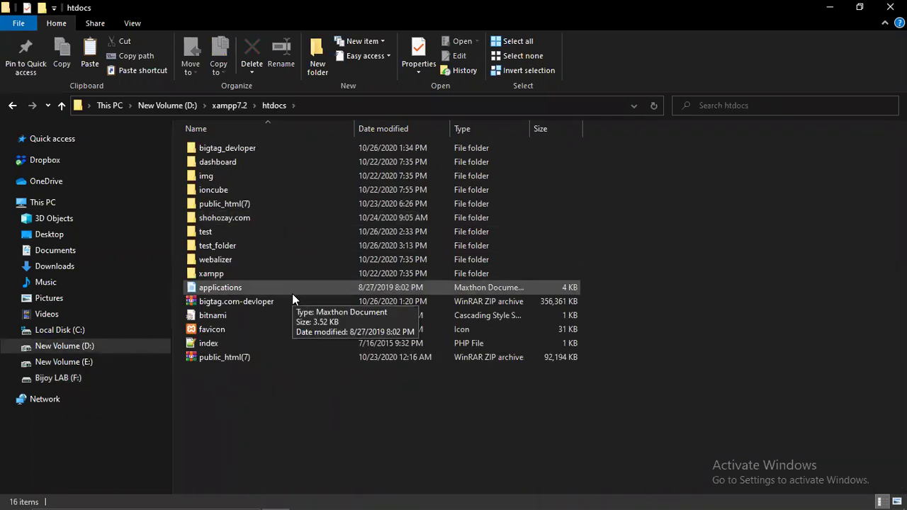
Step: Go back to drive D: and look through the htdocs folder of xampp7
{"action": "key", "text": "BackSpace"}
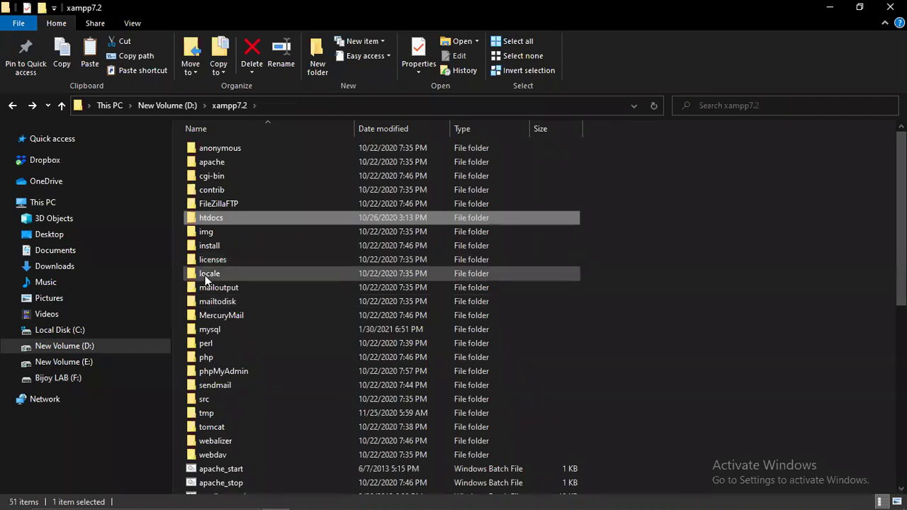
{"action": "key", "text": "BackSpace"}
{"action": "mouse_move", "coordinate": [158, 492]}
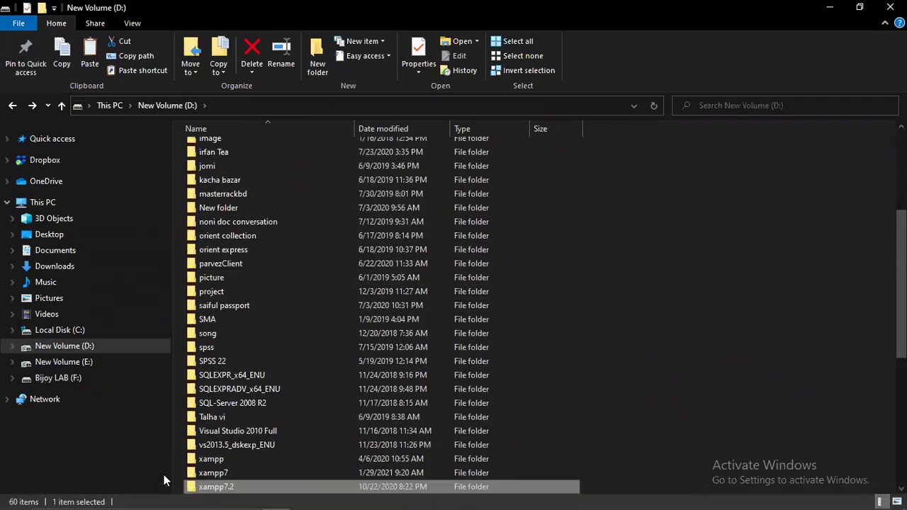
{"action": "double_click", "coordinate": [230, 473]}
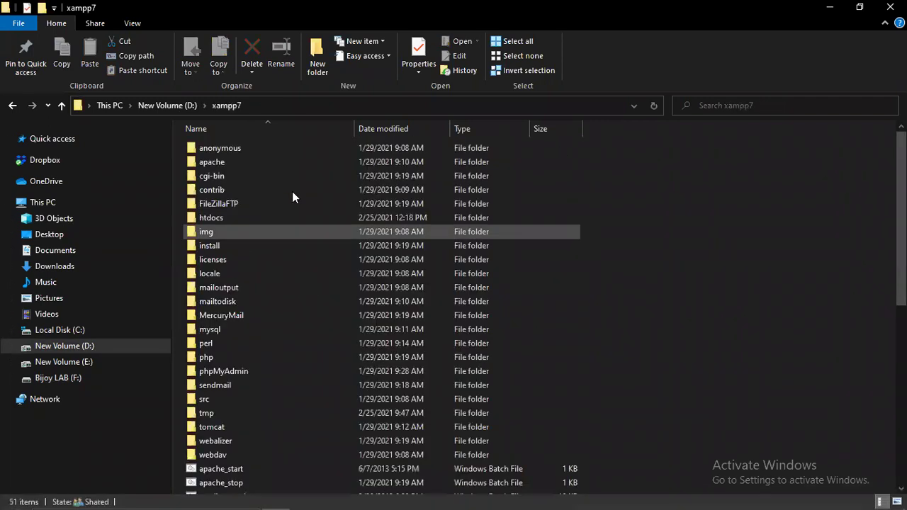
{"action": "double_click", "coordinate": [243, 213]}
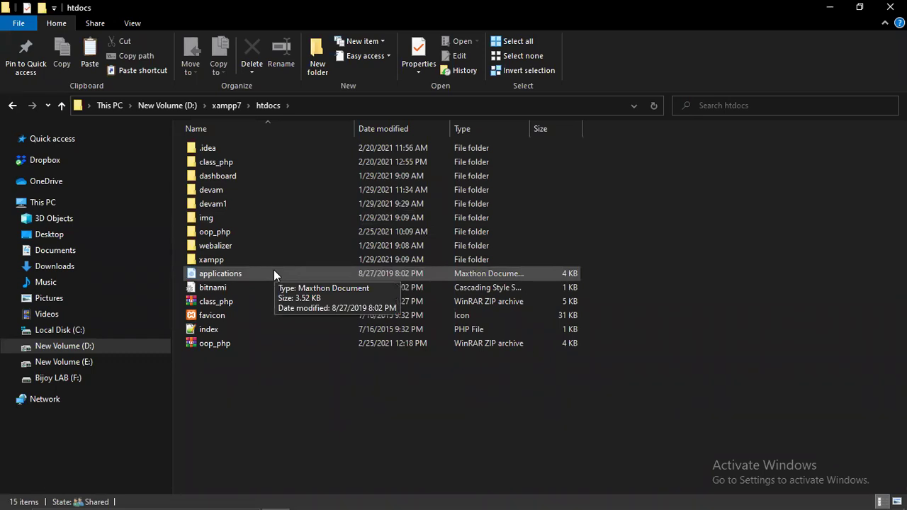
Step: Switch to drive E: and look through the htdocs folder of xampp, jumping to the entries starting with q
{"action": "key", "text": "BackSpace"}
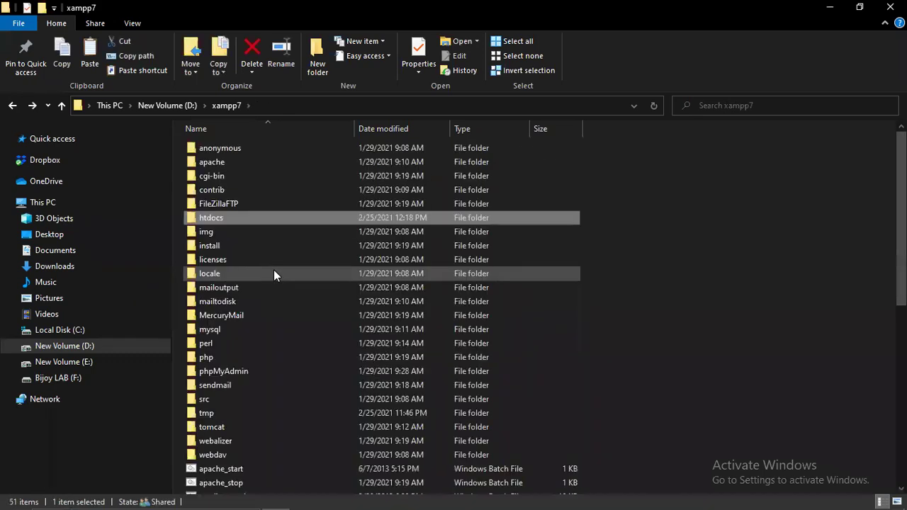
{"action": "left_click", "coordinate": [110, 366]}
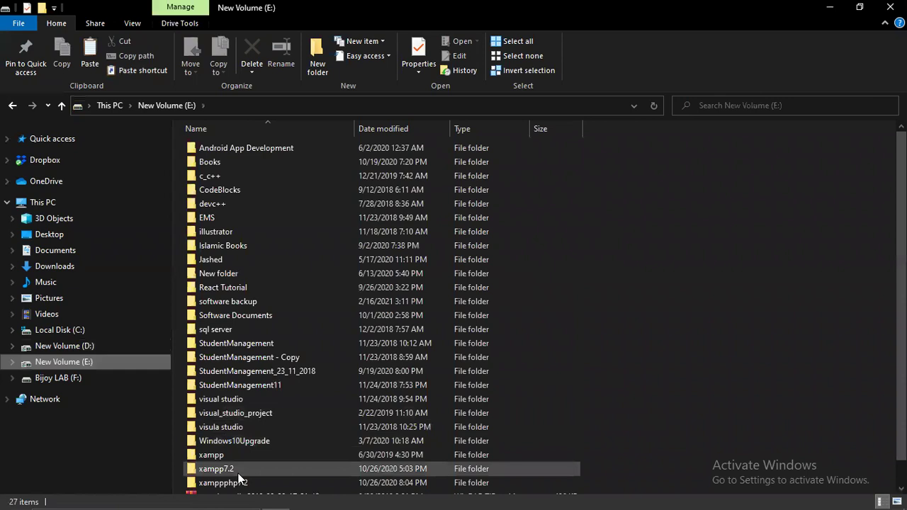
{"action": "double_click", "coordinate": [220, 455]}
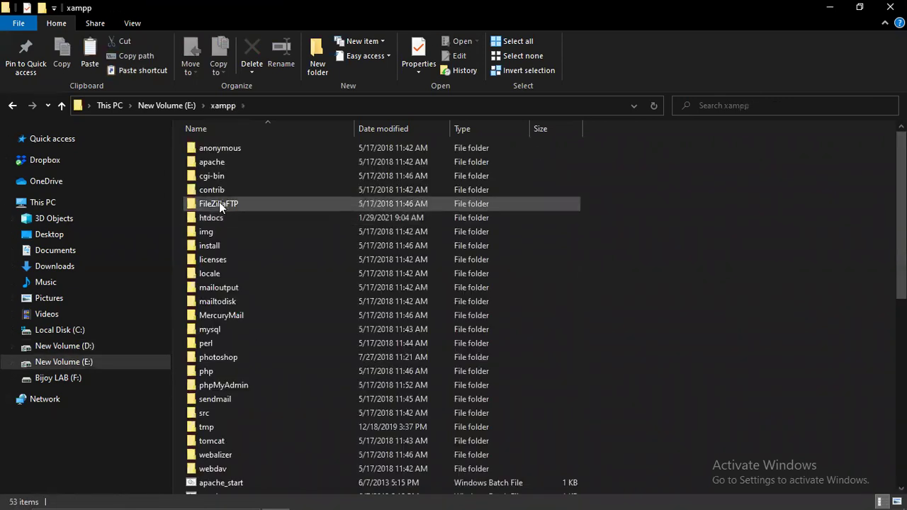
{"action": "double_click", "coordinate": [237, 218]}
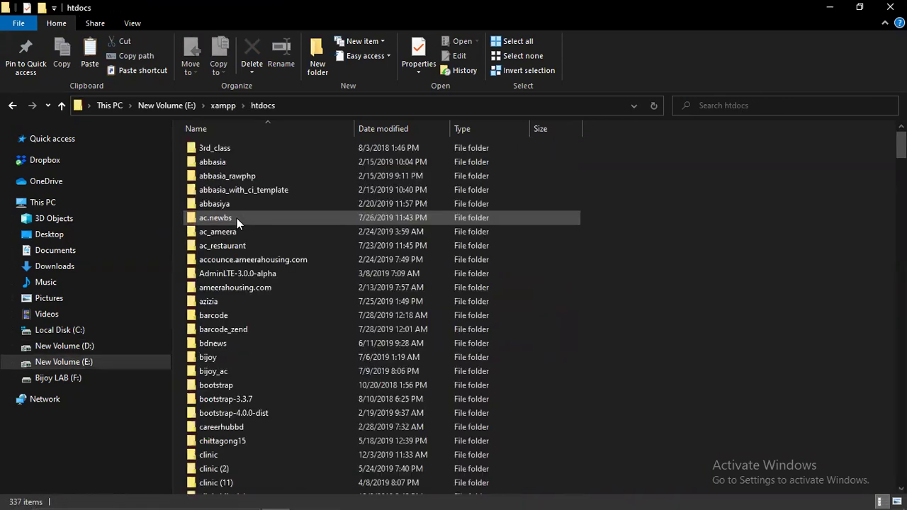
{"action": "scroll", "coordinate": [286, 315], "scroll_direction": "down", "scroll_amount": 14}
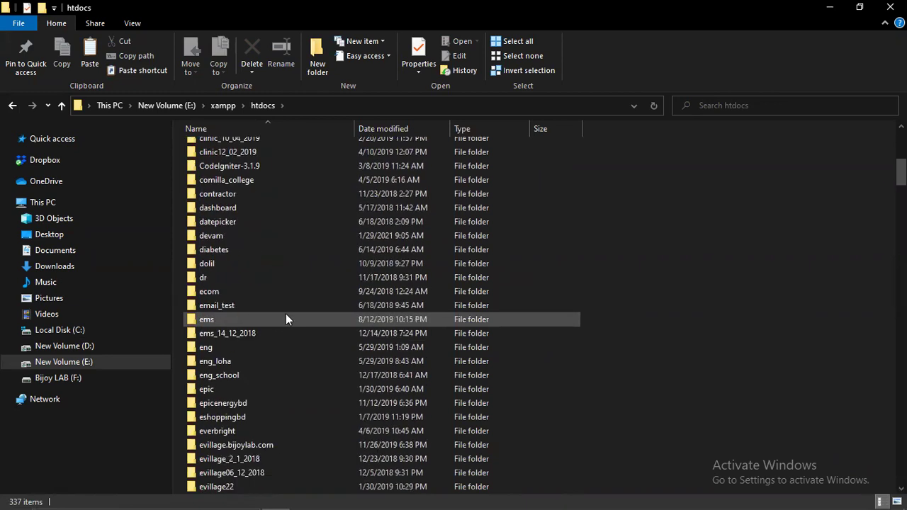
{"action": "scroll", "coordinate": [285, 315], "scroll_direction": "down", "scroll_amount": 18}
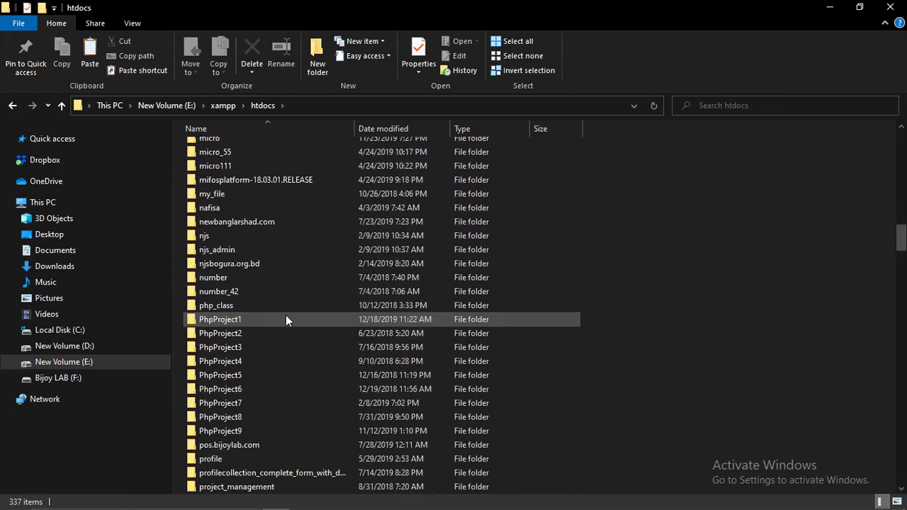
{"action": "scroll", "coordinate": [285, 314], "scroll_direction": "down", "scroll_amount": 4}
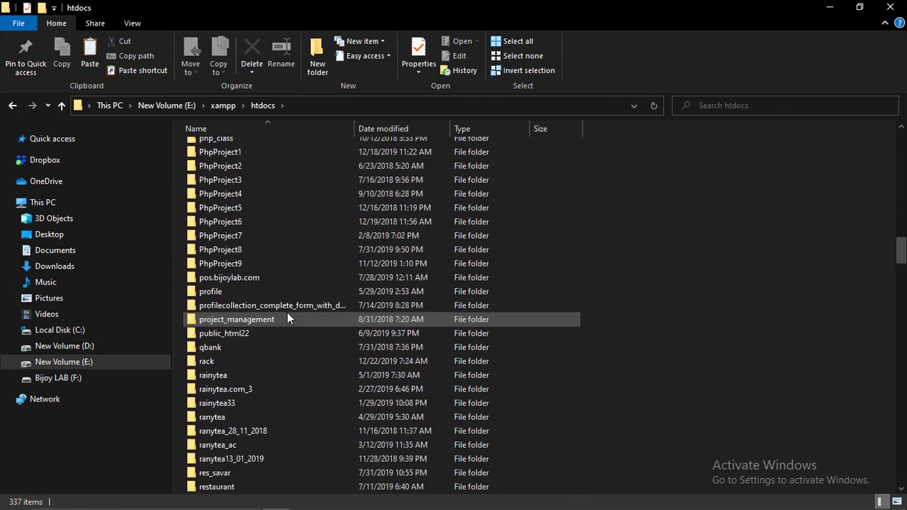
{"action": "key", "text": "q"}
{"action": "key", "text": "q"}
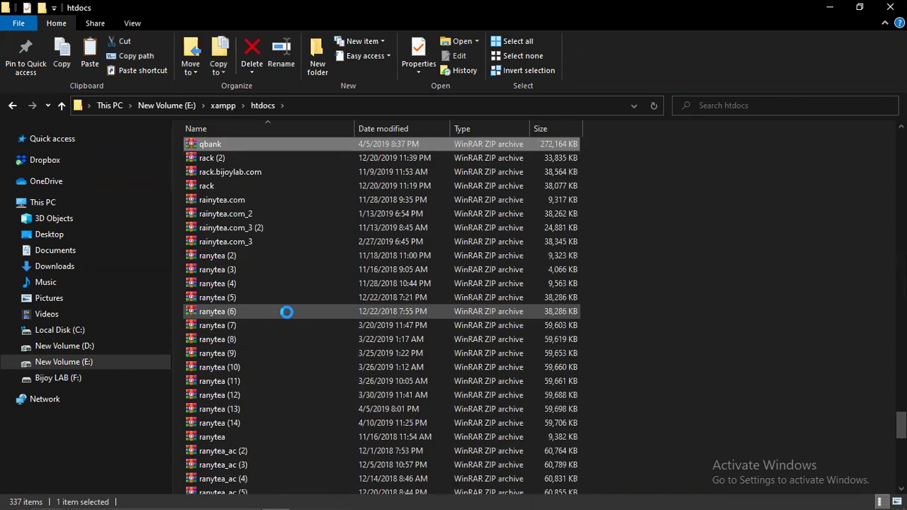
{"action": "key", "text": "q"}
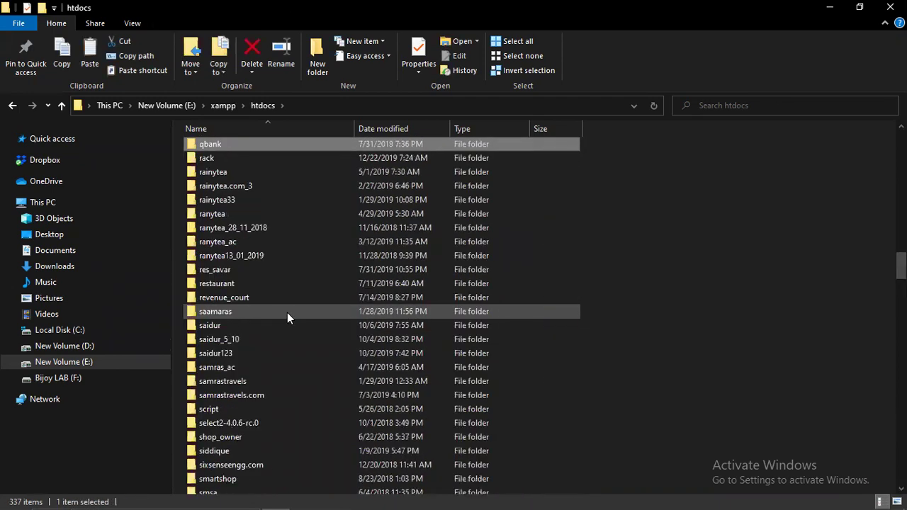
Step: Go back to drive E: and look through the htdocs folder of xampp7.2
{"action": "left_click", "coordinate": [111, 366]}
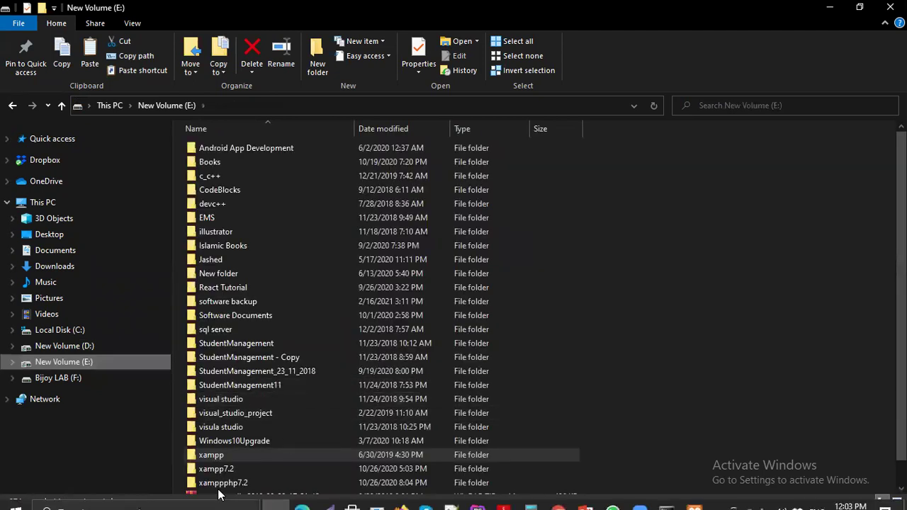
{"action": "scroll", "coordinate": [244, 450], "scroll_direction": "down", "scroll_amount": 1}
{"action": "left_click", "coordinate": [218, 444]}
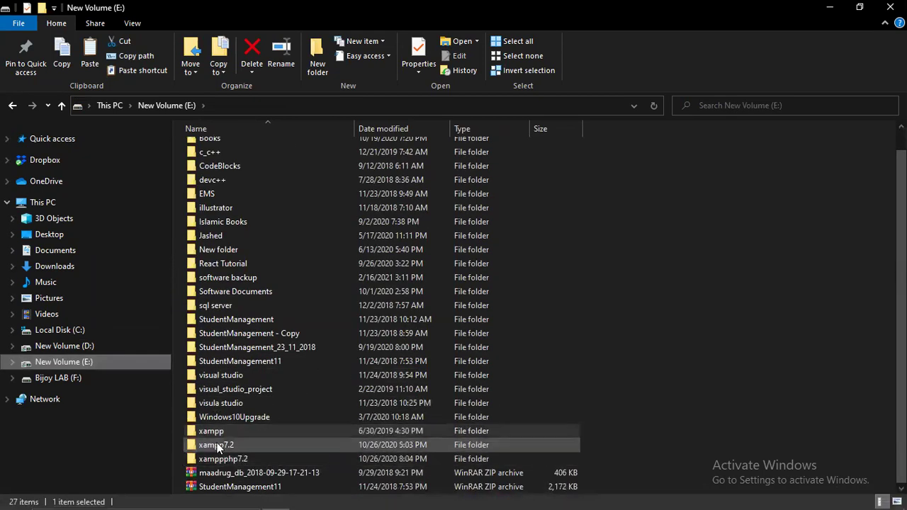
{"action": "double_click", "coordinate": [217, 445]}
{"action": "left_click", "coordinate": [218, 218]}
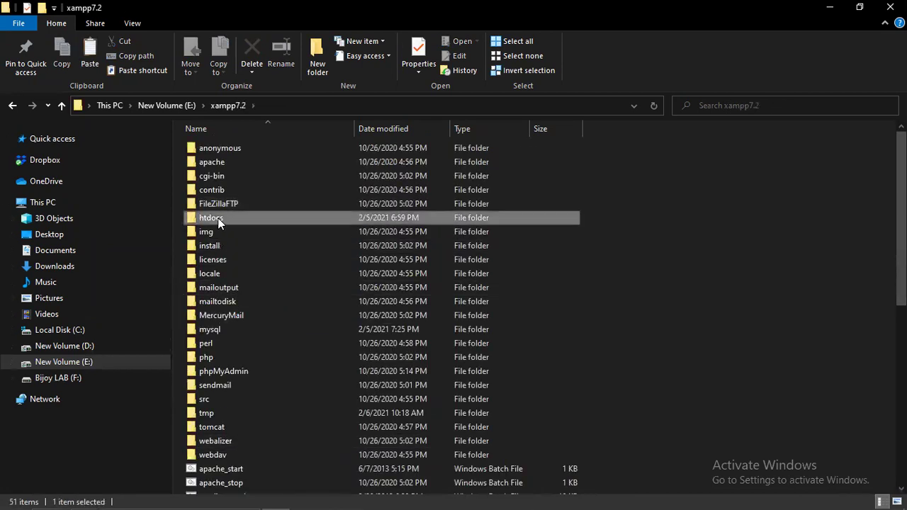
{"action": "double_click", "coordinate": [218, 217]}
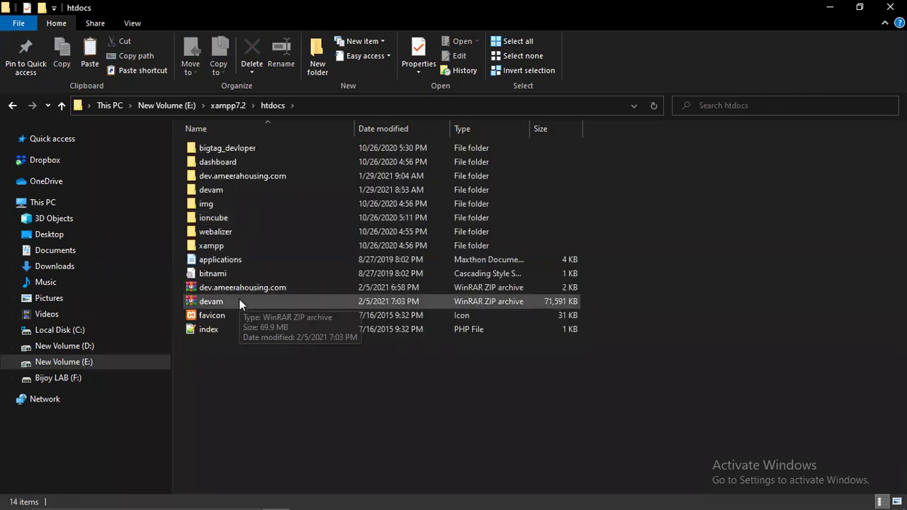
{"action": "key", "text": "BackSpace"}
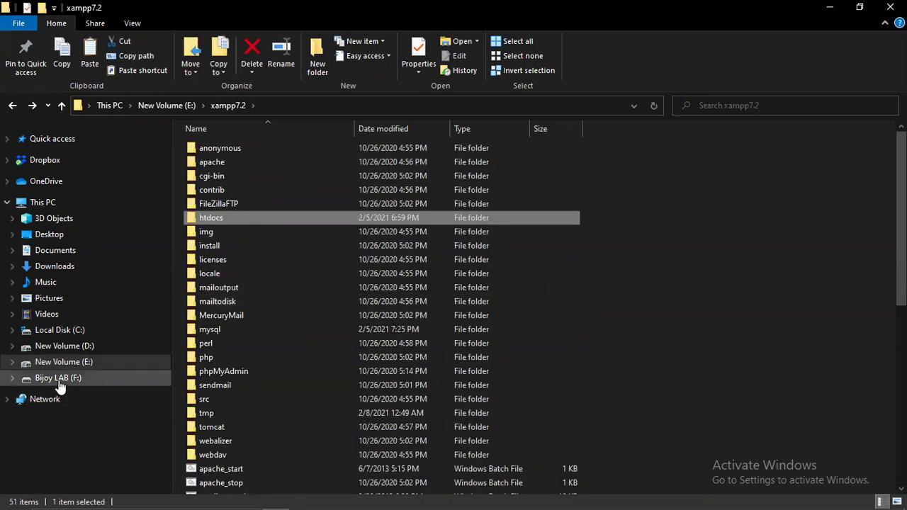
Step: Switch to drive F: and look through the htdocs folder of xampp7.2
{"action": "left_click", "coordinate": [32, 377]}
{"action": "scroll", "coordinate": [304, 432], "scroll_direction": "down", "scroll_amount": 1}
{"action": "scroll", "coordinate": [284, 458], "scroll_direction": "down", "scroll_amount": 13}
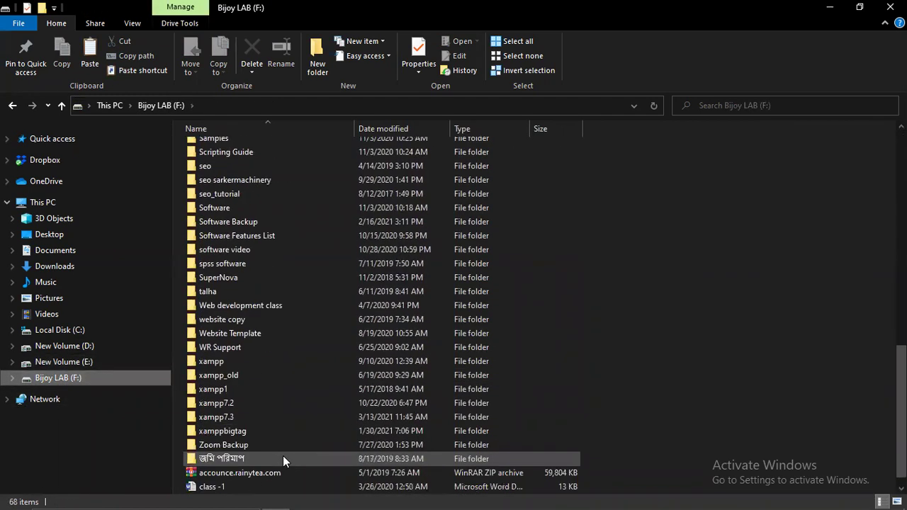
{"action": "double_click", "coordinate": [244, 402]}
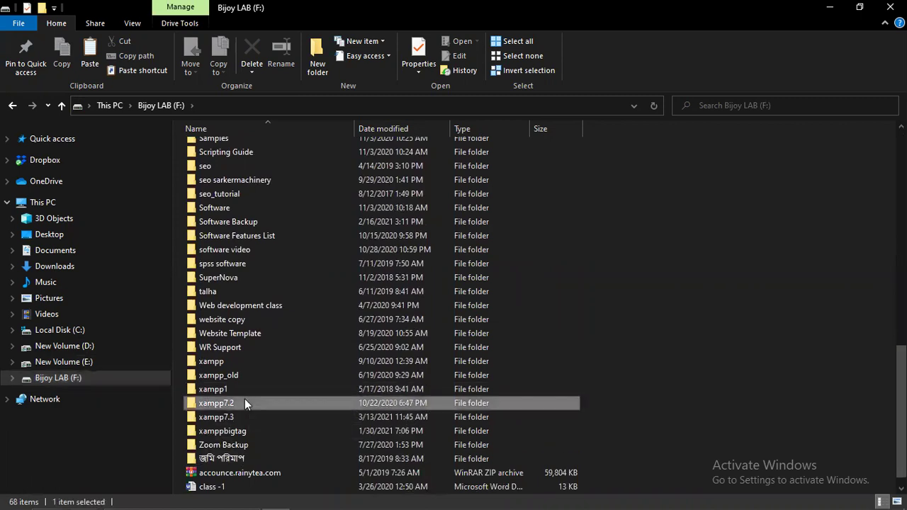
{"action": "double_click", "coordinate": [225, 216]}
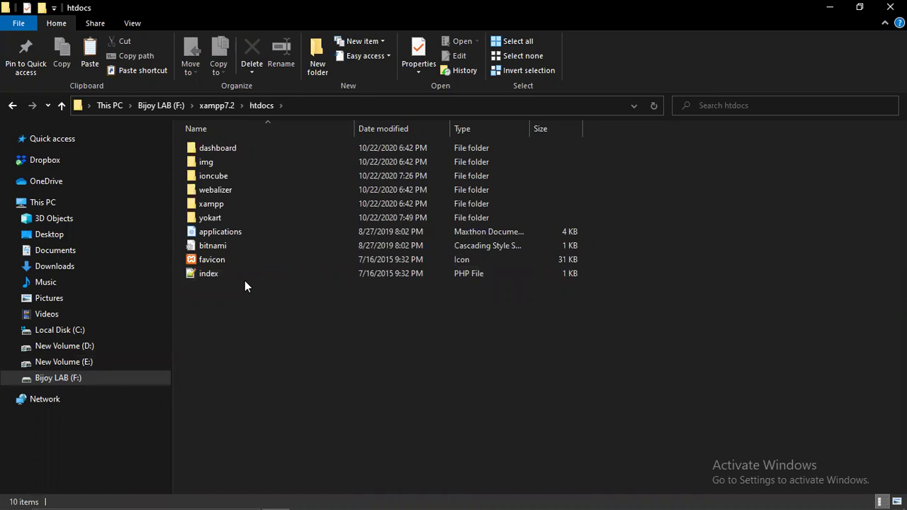
{"action": "key", "text": "alt+Left"}
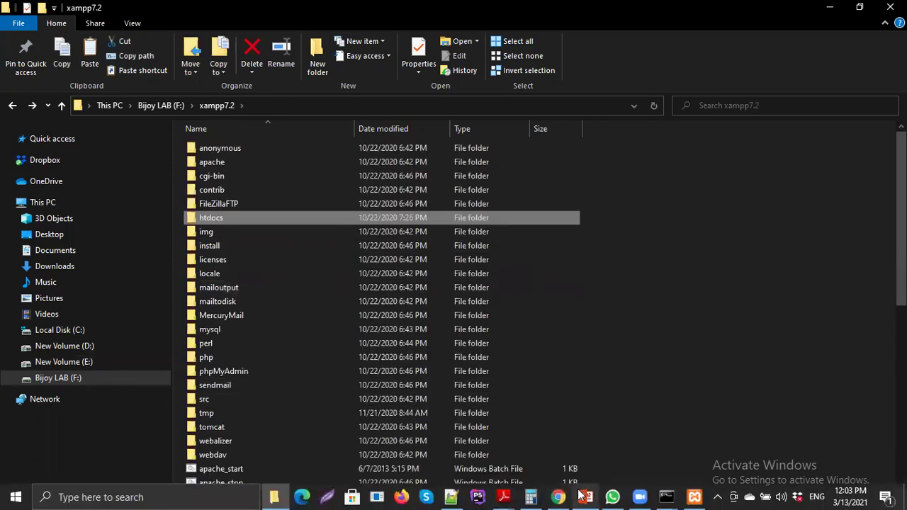
{"action": "left_click", "coordinate": [564, 496]}
{"action": "left_click", "coordinate": [564, 495]}
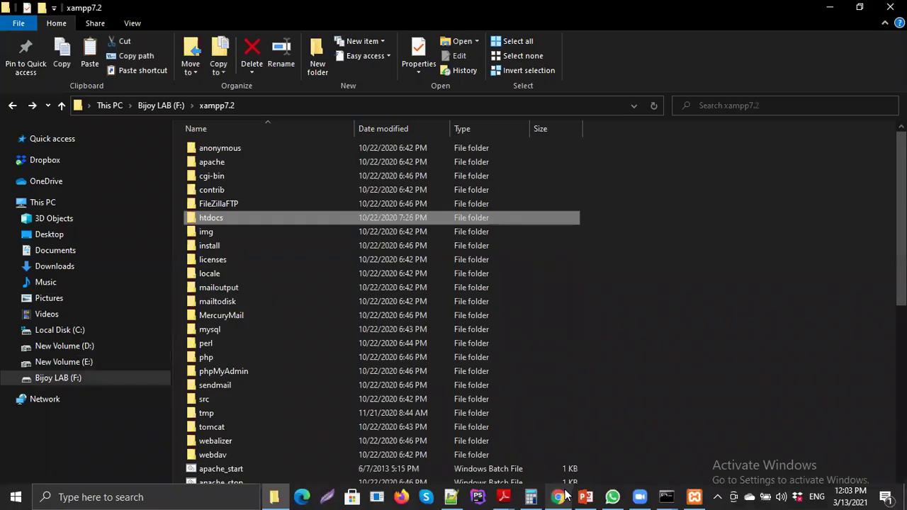
Step: Open the database migrations folder of the mylaravel project in the htdocs folder of xampp7.3 on drive F:
{"action": "left_click", "coordinate": [94, 379]}
{"action": "scroll", "coordinate": [260, 411], "scroll_direction": "down", "scroll_amount": 2}
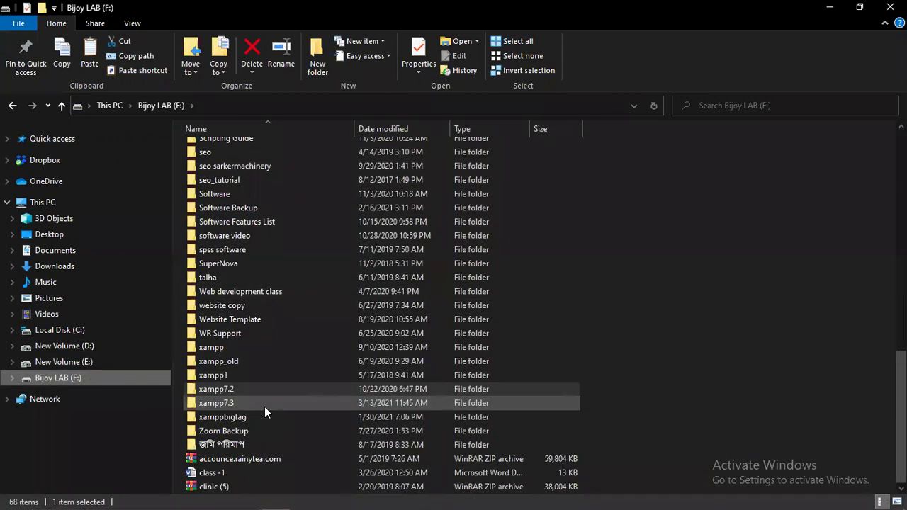
{"action": "double_click", "coordinate": [229, 403]}
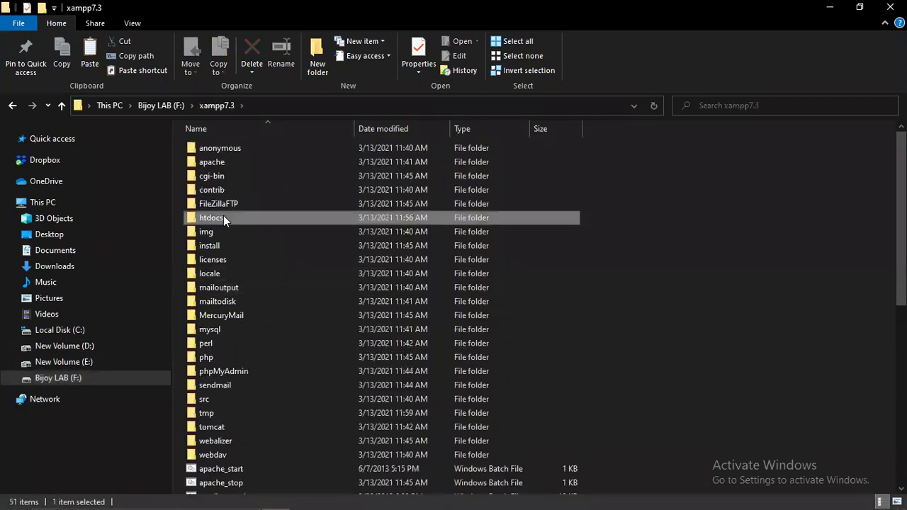
{"action": "double_click", "coordinate": [223, 216]}
{"action": "double_click", "coordinate": [224, 179]}
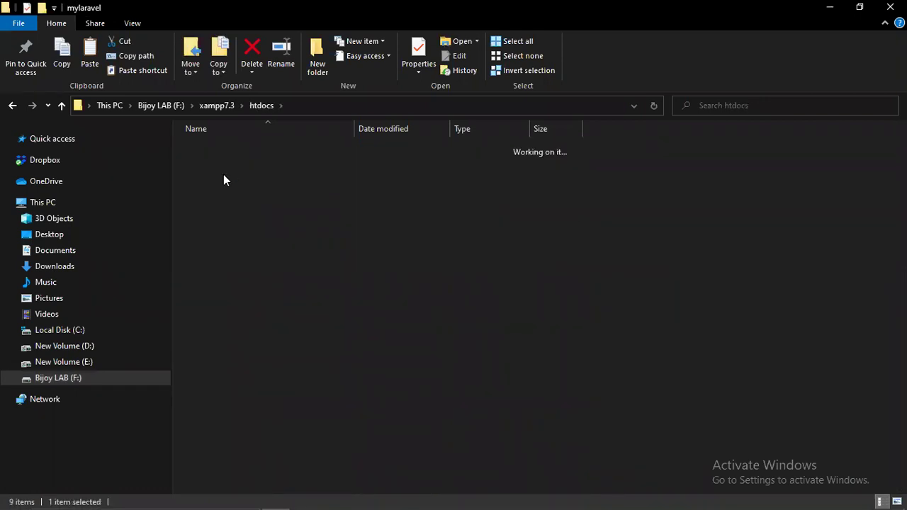
{"action": "double_click", "coordinate": [228, 195]}
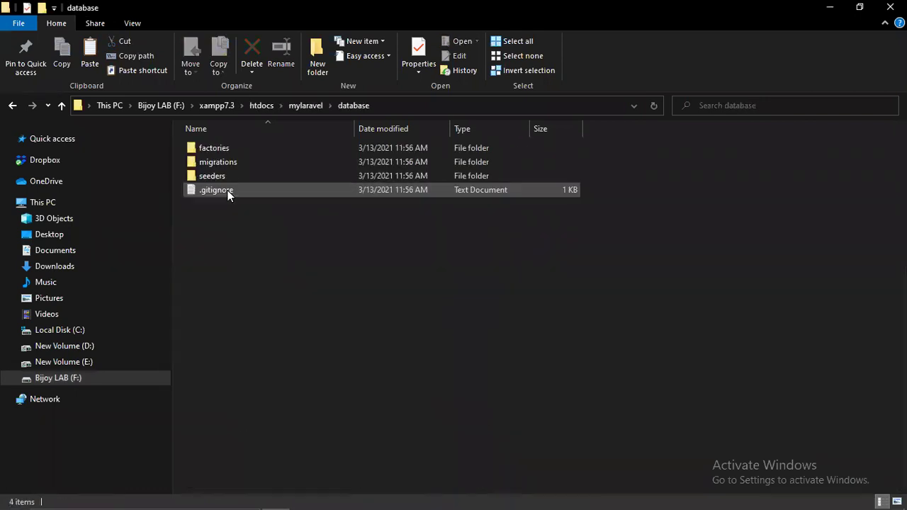
{"action": "double_click", "coordinate": [220, 162]}
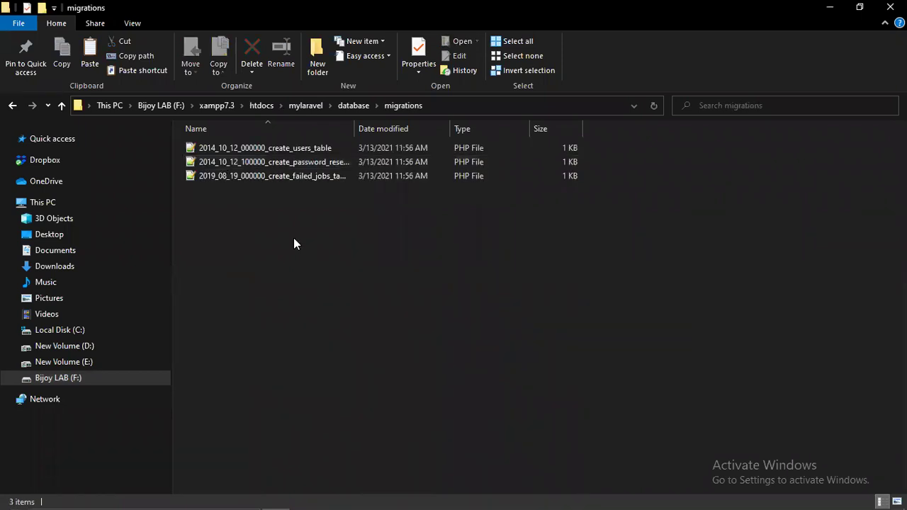
Step: Open the 2014_10_12_000000_create_users_table migration file in Notepad++
{"action": "left_click", "coordinate": [287, 150]}
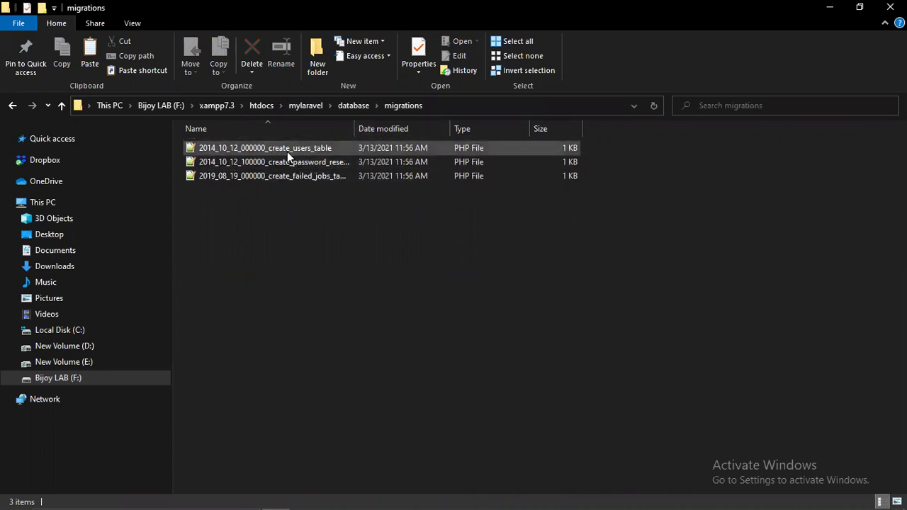
{"action": "right_click", "coordinate": [286, 149]}
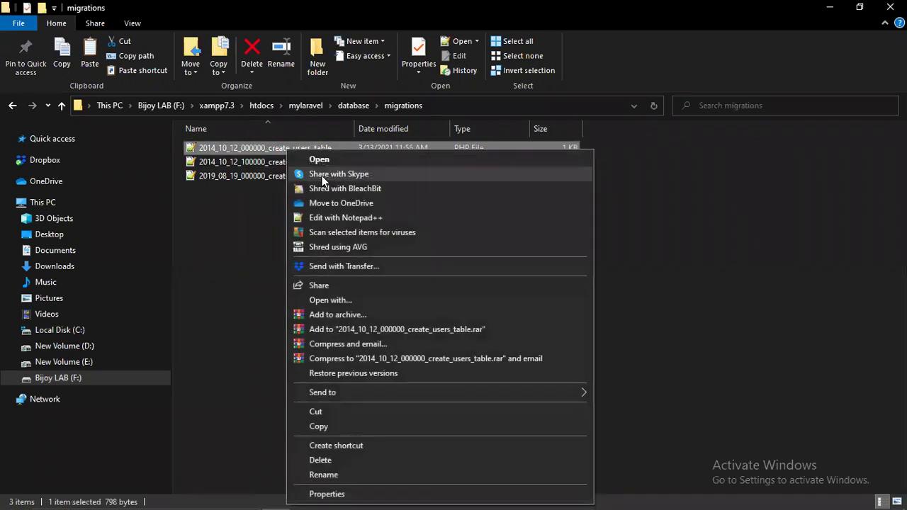
{"action": "left_click", "coordinate": [359, 218]}
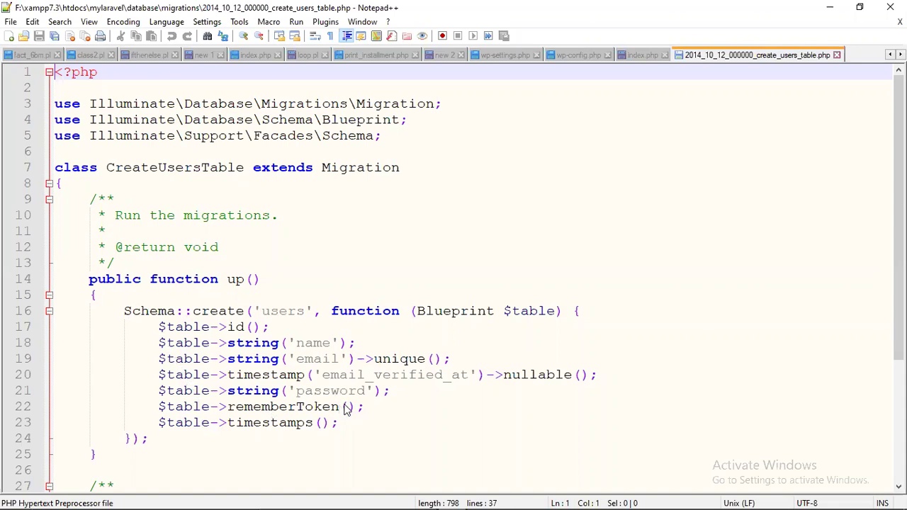
Step: Examine the Schema::create block in the up() function, including the users table name and the id column
{"action": "left_click_drag", "start_coordinate": [124, 310], "coordinate": [148, 439]}
{"action": "left_click", "coordinate": [426, 420]}
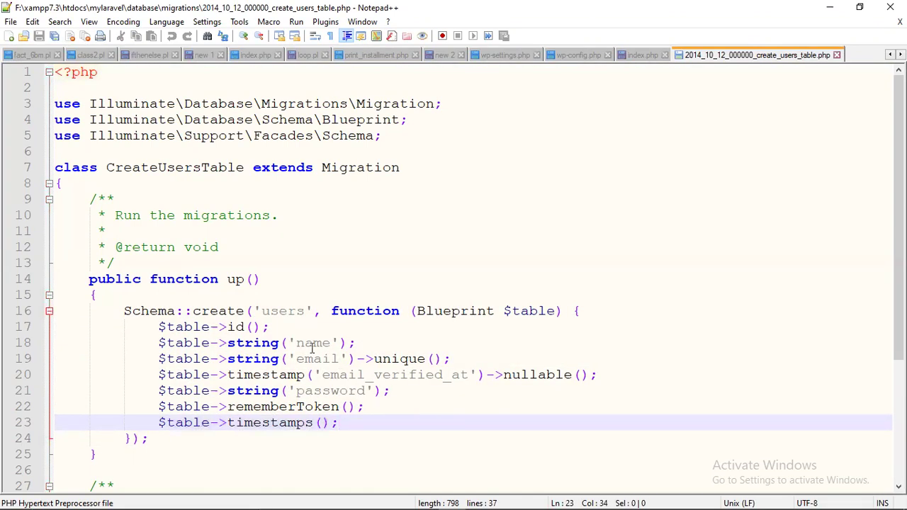
{"action": "double_click", "coordinate": [282, 311]}
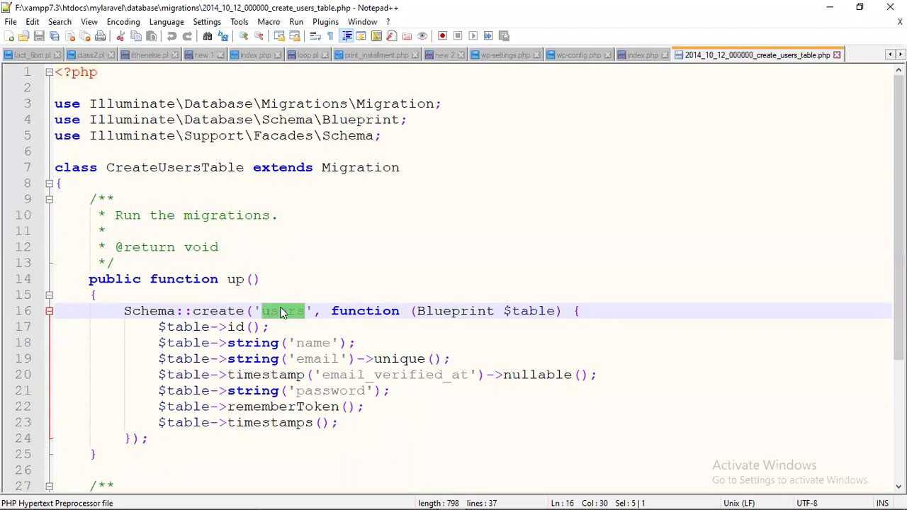
{"action": "left_click", "coordinate": [280, 340]}
{"action": "double_click", "coordinate": [280, 311]}
{"action": "double_click", "coordinate": [187, 328]}
{"action": "left_click", "coordinate": [236, 326]}
{"action": "double_click", "coordinate": [236, 327]}
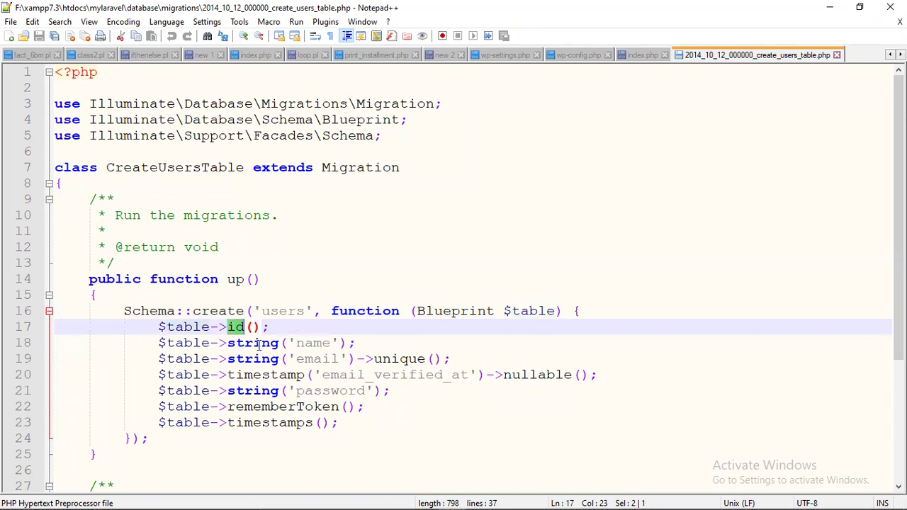
Step: Examine the remaining users table column definitions from name to timestamps, and the down() function below them
{"action": "double_click", "coordinate": [277, 342]}
{"action": "double_click", "coordinate": [319, 344]}
{"action": "double_click", "coordinate": [261, 360]}
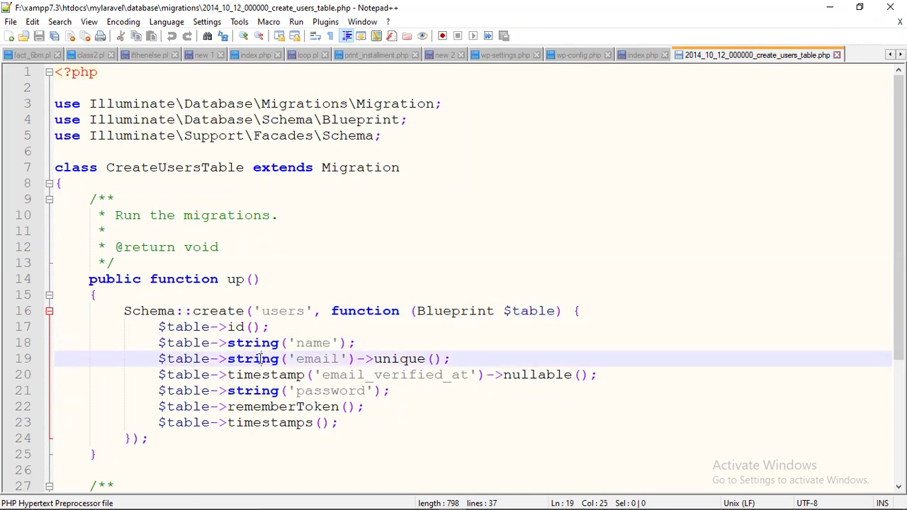
{"action": "double_click", "coordinate": [317, 359]}
{"action": "left_click", "coordinate": [401, 359]}
{"action": "double_click", "coordinate": [401, 359]}
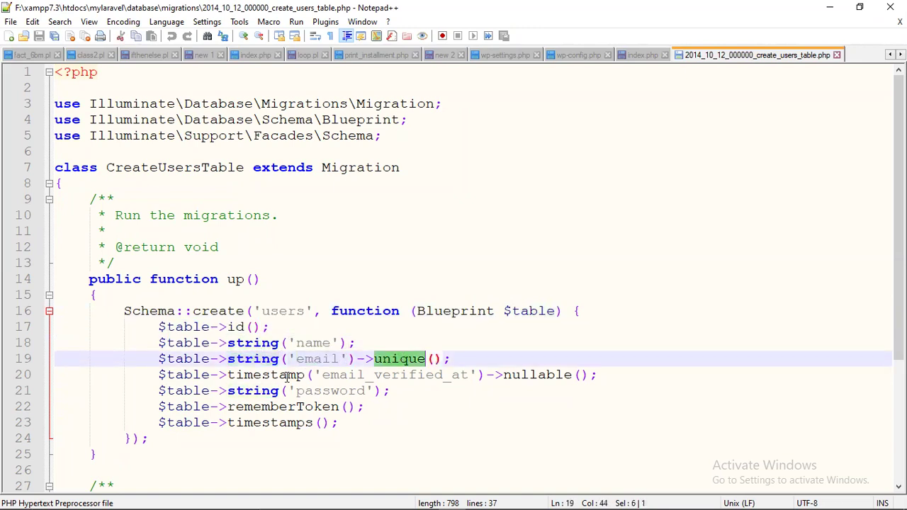
{"action": "left_click", "coordinate": [272, 374]}
{"action": "double_click", "coordinate": [272, 375]}
{"action": "double_click", "coordinate": [377, 378]}
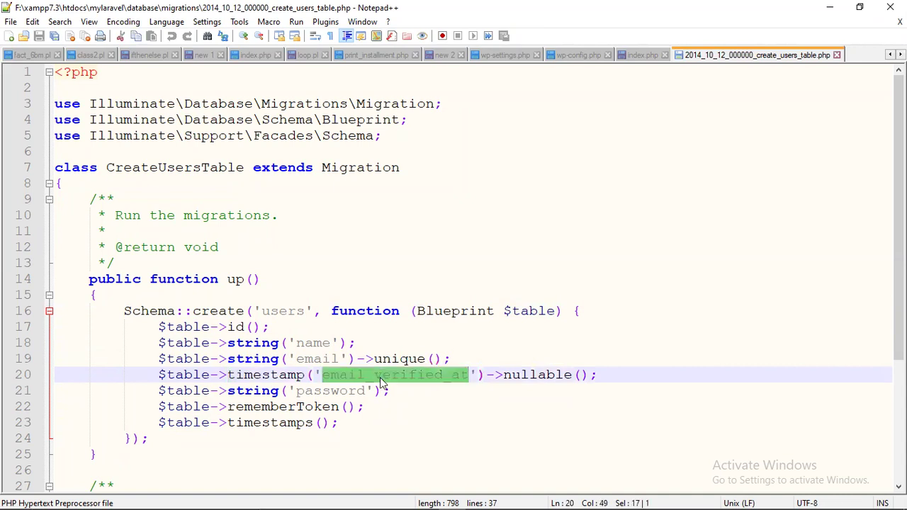
{"action": "double_click", "coordinate": [265, 392]}
{"action": "left_click", "coordinate": [329, 392]}
{"action": "double_click", "coordinate": [329, 392]}
{"action": "left_click", "coordinate": [297, 407]}
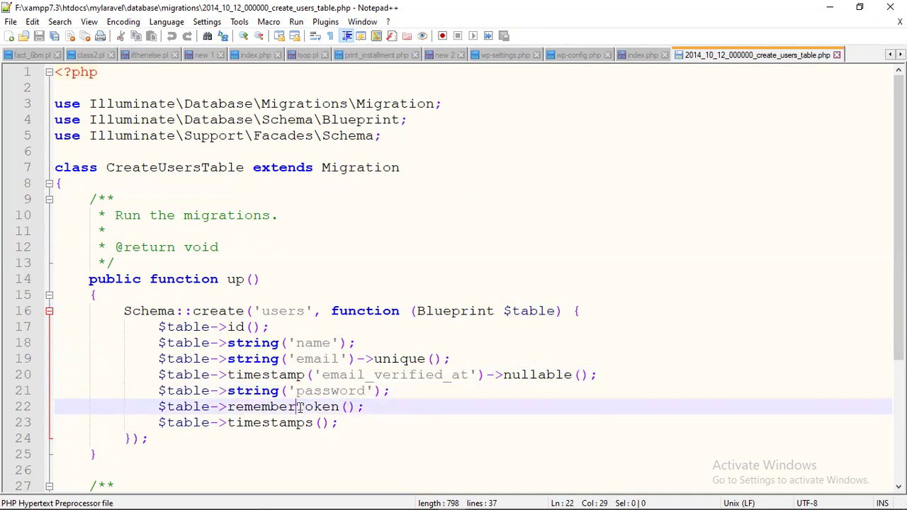
{"action": "double_click", "coordinate": [297, 407]}
{"action": "double_click", "coordinate": [293, 423]}
{"action": "scroll", "coordinate": [304, 422], "scroll_direction": "down", "scroll_amount": 4}
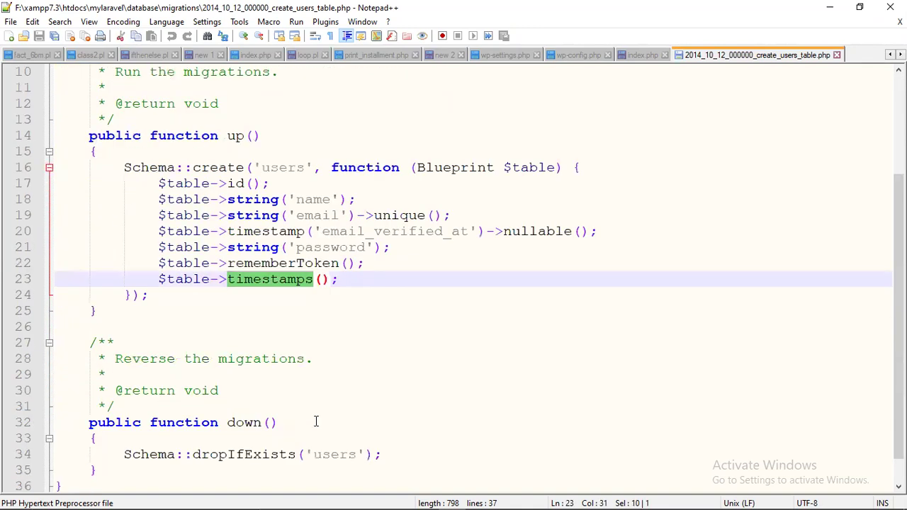
Step: Examine the users table name in the down() function's dropIfExists call and the up() function of the migration
{"action": "double_click", "coordinate": [320, 422]}
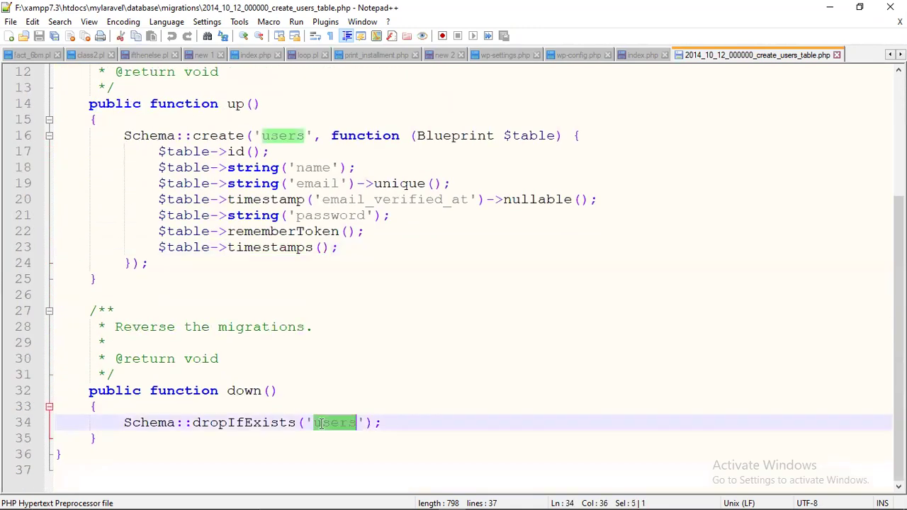
{"action": "double_click", "coordinate": [234, 104]}
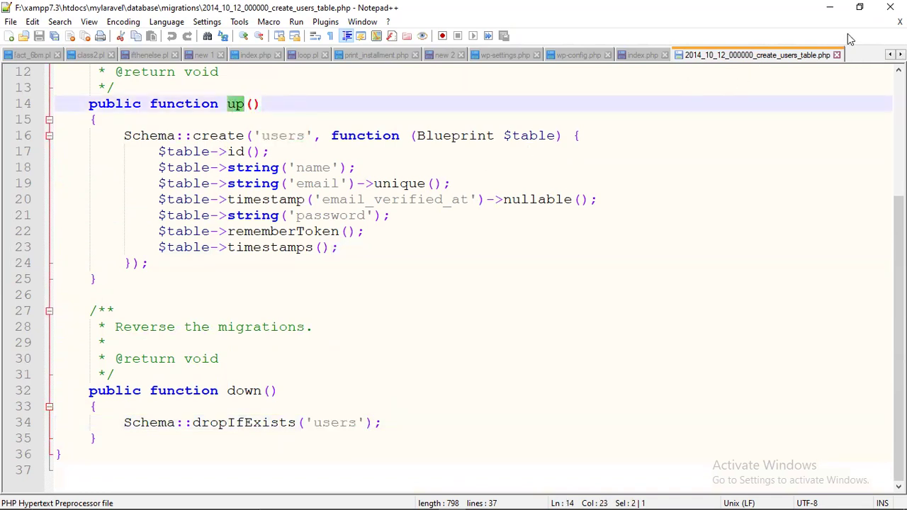
Step: Open the .env file from the mylaravel project's root folder in Notepad++
{"action": "left_click", "coordinate": [823, 8]}
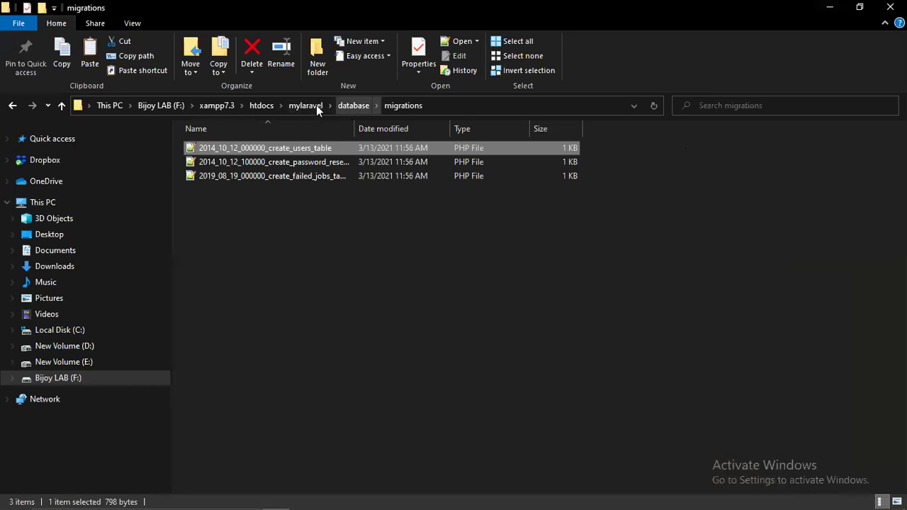
{"action": "left_click", "coordinate": [313, 104]}
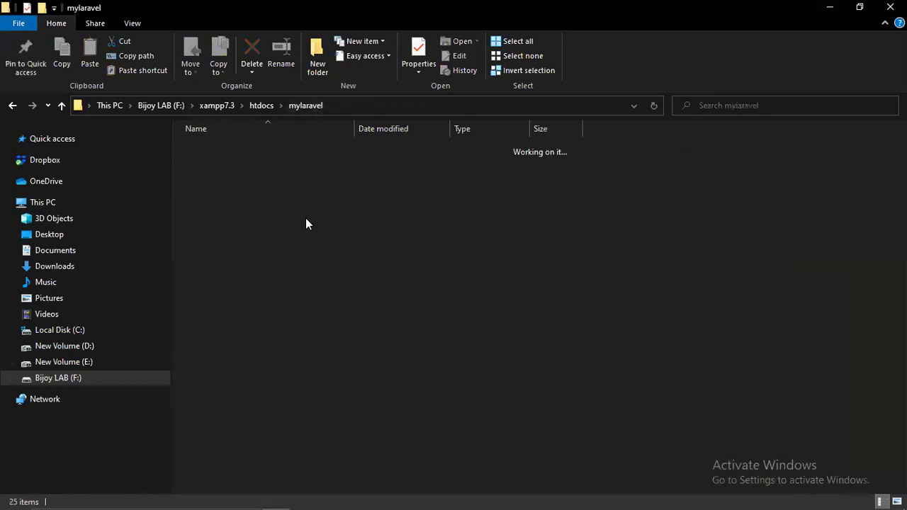
{"action": "left_click", "coordinate": [201, 302]}
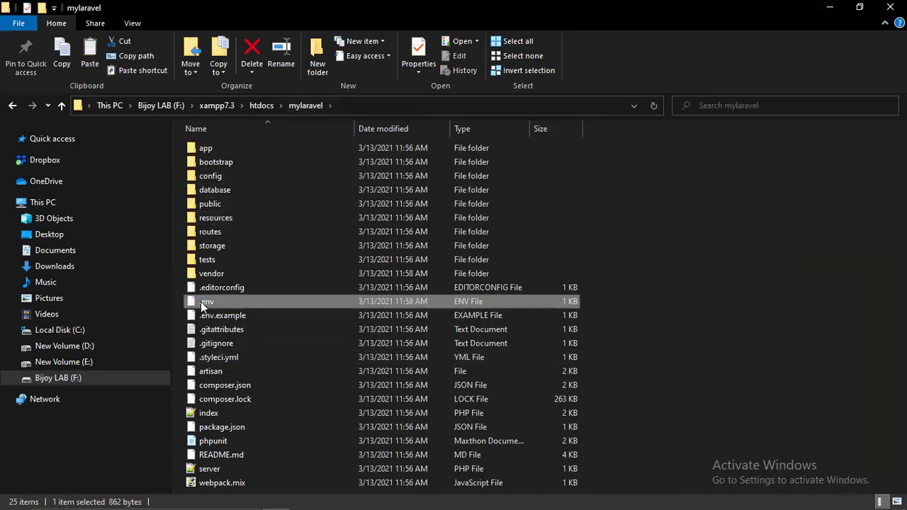
{"action": "right_click", "coordinate": [200, 302]}
{"action": "left_click", "coordinate": [243, 238]}
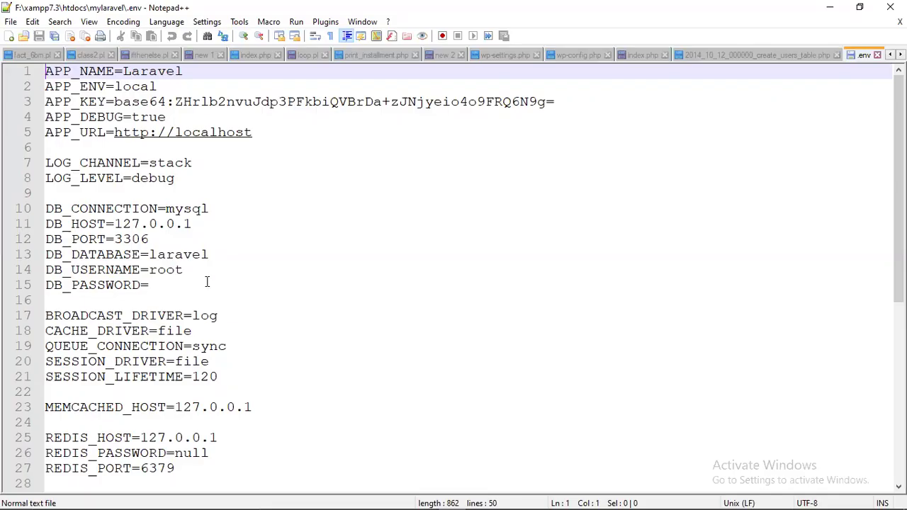
Step: Set DB_DATABASE to laravel8 in the .env file, check the database username and password lines, and save the file
{"action": "left_click", "coordinate": [67, 254]}
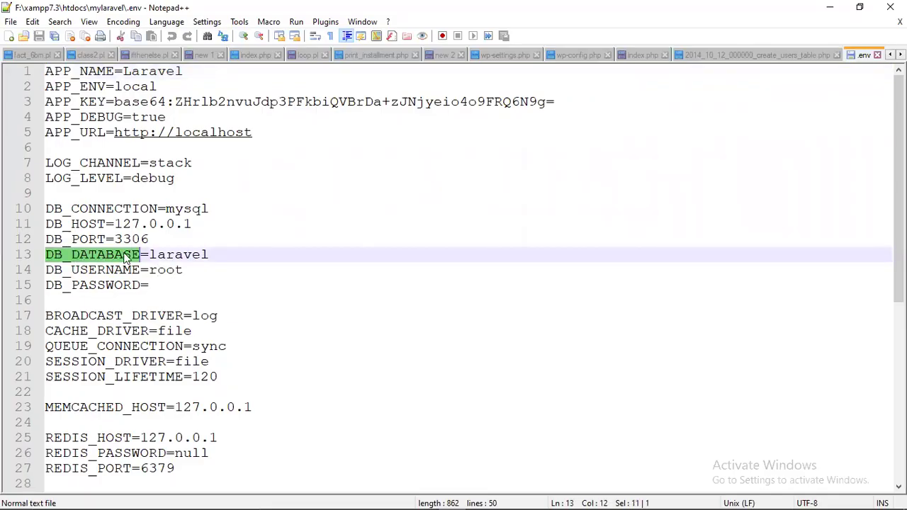
{"action": "double_click", "coordinate": [175, 255]}
{"action": "key", "text": "BackSpace"}
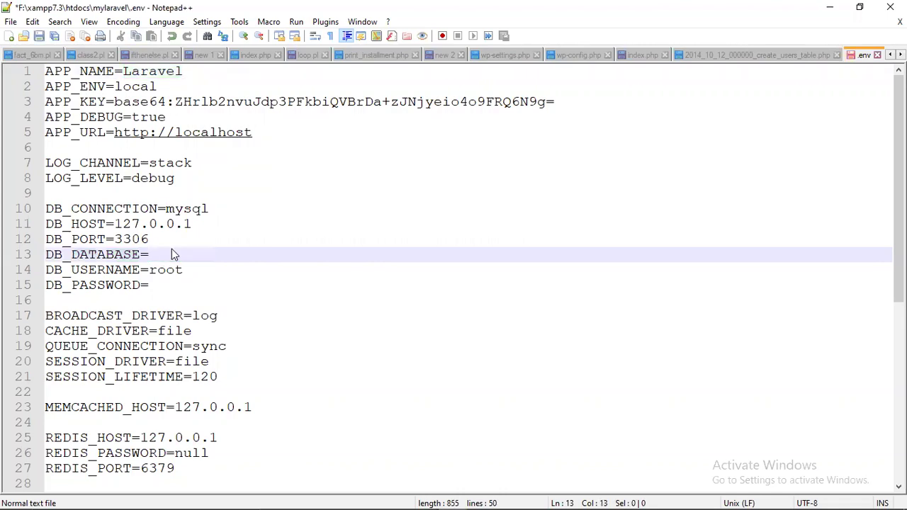
{"action": "key", "text": "ctrl+z"}
{"action": "type", "text": "8"}
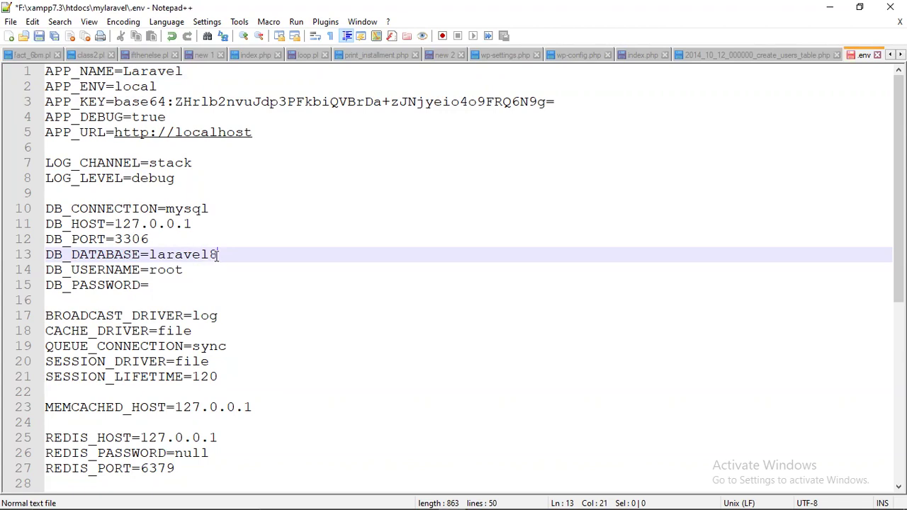
{"action": "left_click", "coordinate": [152, 257], "text": "shift"}
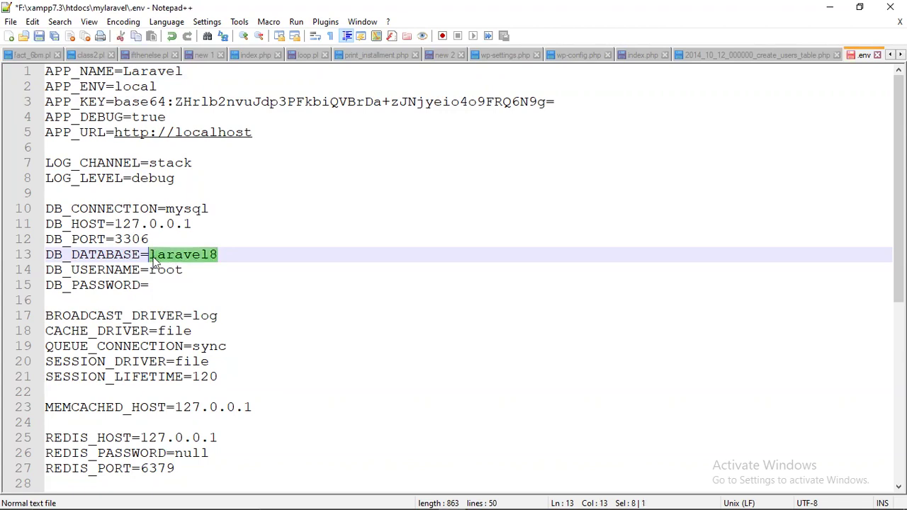
{"action": "double_click", "coordinate": [170, 269]}
{"action": "left_click", "coordinate": [172, 284]}
{"action": "left_click", "coordinate": [242, 282]}
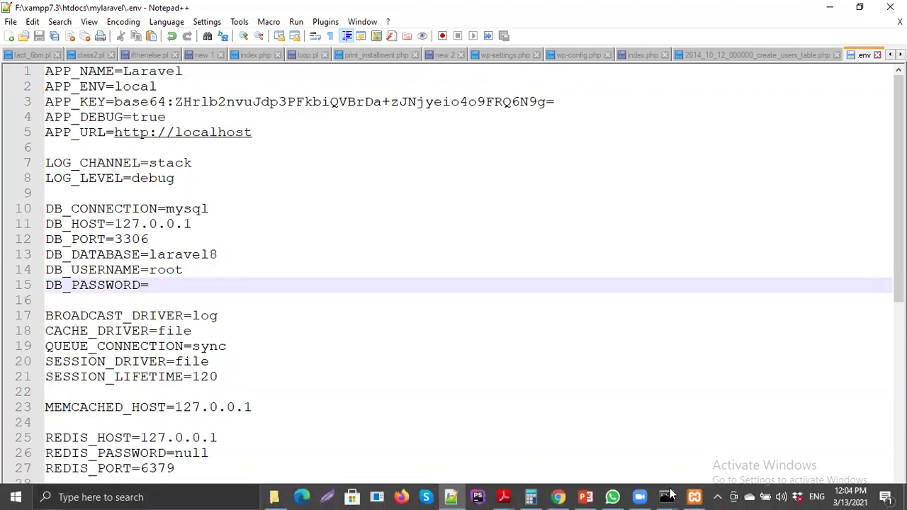
Step: Switch to phpMyAdmin in Chrome, create a database named laravel8 with utf8mb4_general_ci collation, and open it
{"action": "left_click", "coordinate": [558, 496]}
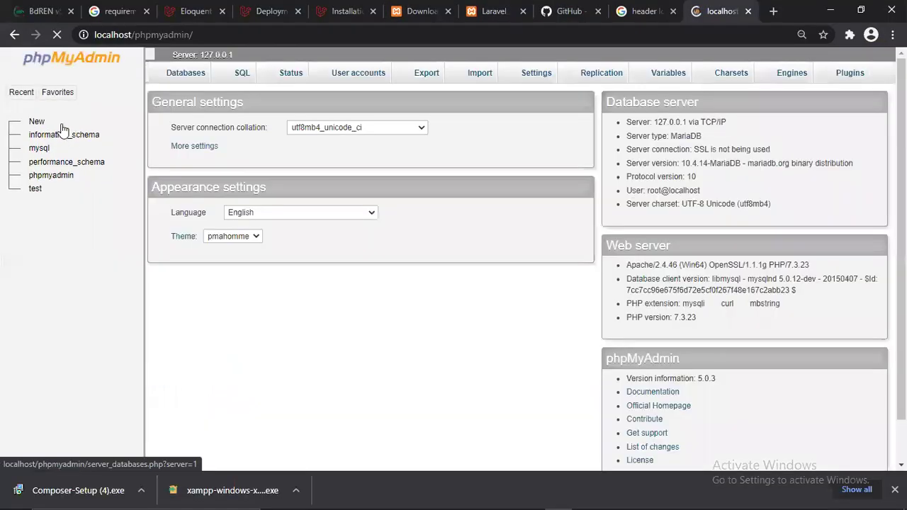
{"action": "left_click", "coordinate": [37, 122]}
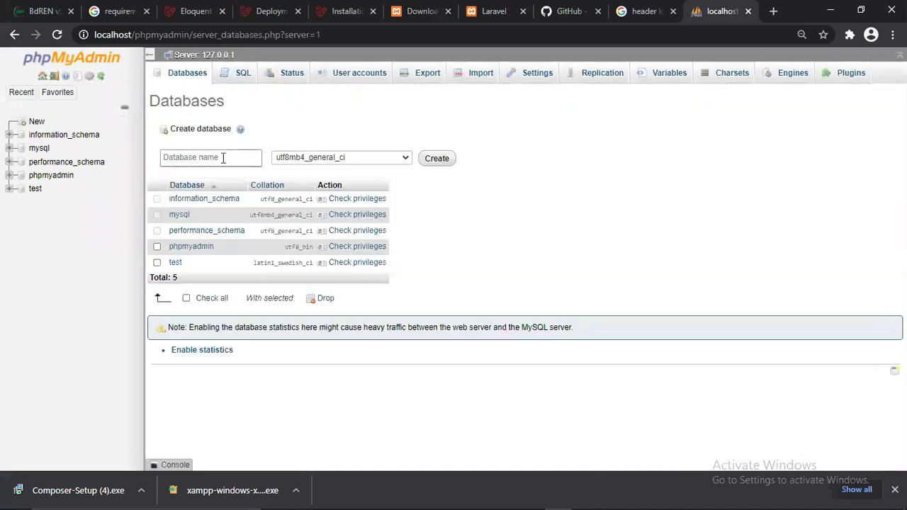
{"action": "left_click", "coordinate": [210, 158]}
{"action": "type", "text": "laravel8"}
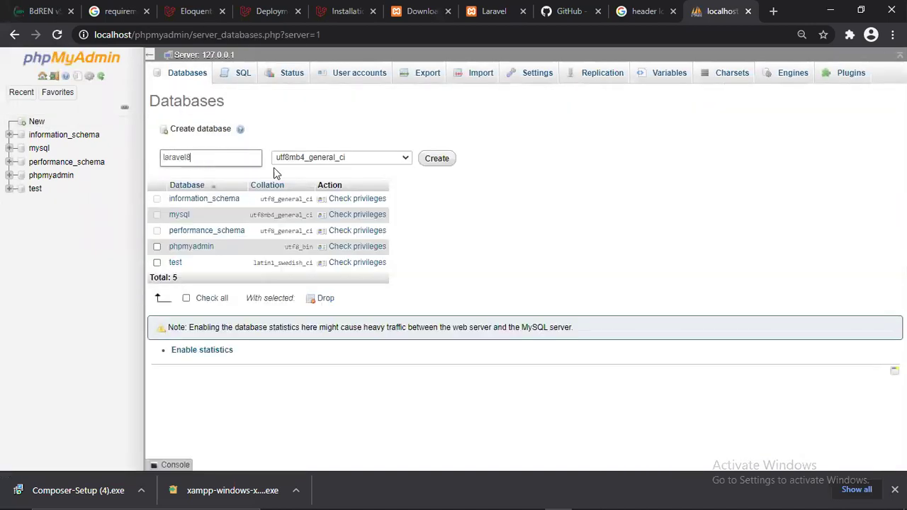
{"action": "left_click", "coordinate": [441, 160]}
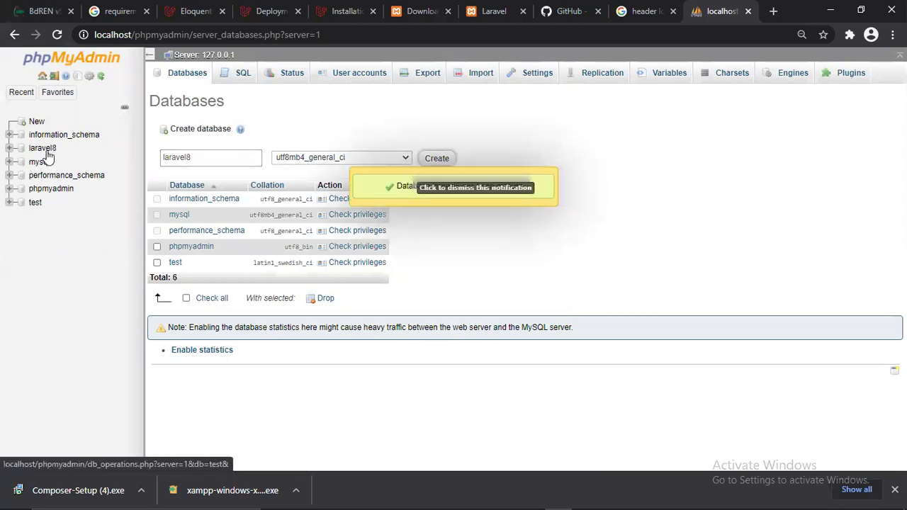
{"action": "left_click", "coordinate": [53, 148]}
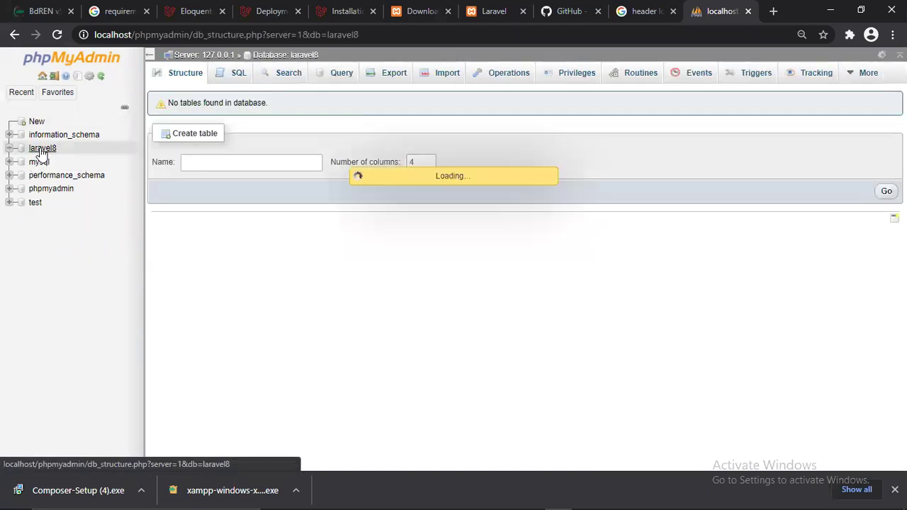
Step: Run php artisan migrate from the mylaravel folder in the Command Prompt
{"action": "mouse_move", "coordinate": [550, 496]}
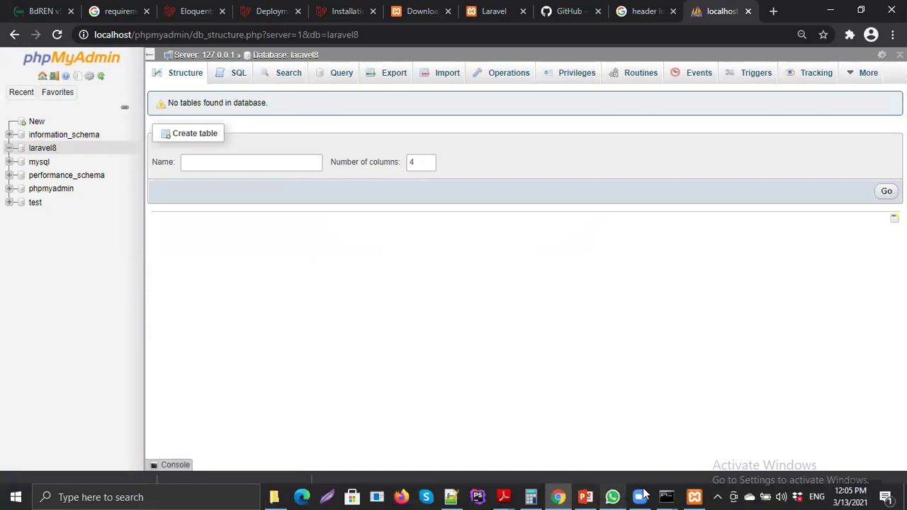
{"action": "mouse_move", "coordinate": [669, 495]}
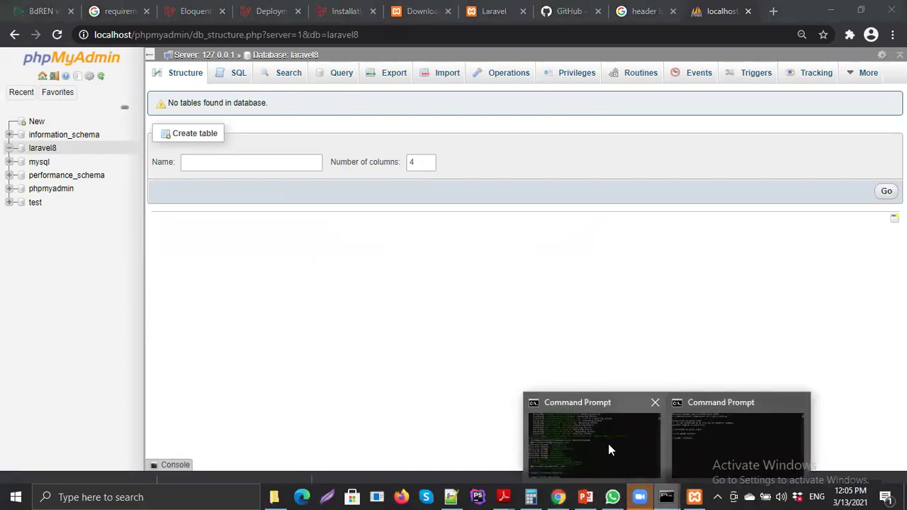
{"action": "left_click", "coordinate": [607, 443]}
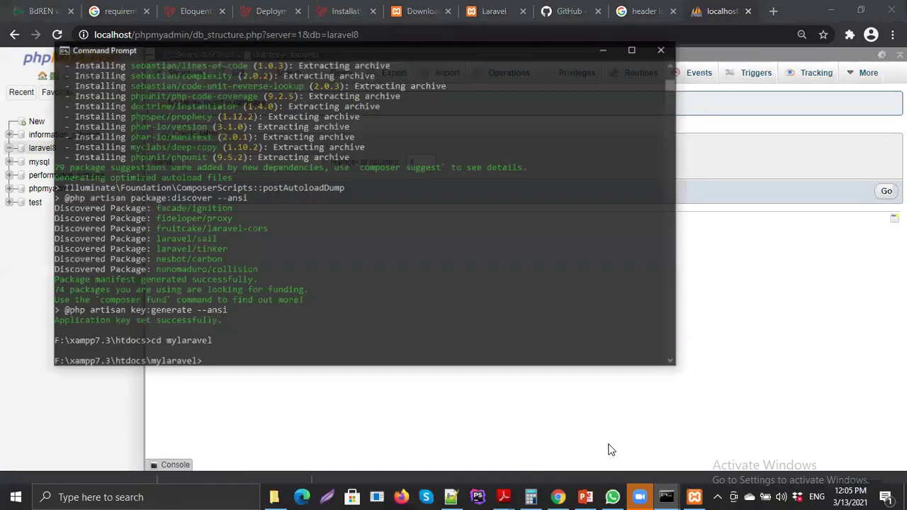
{"action": "left_click", "coordinate": [337, 236]}
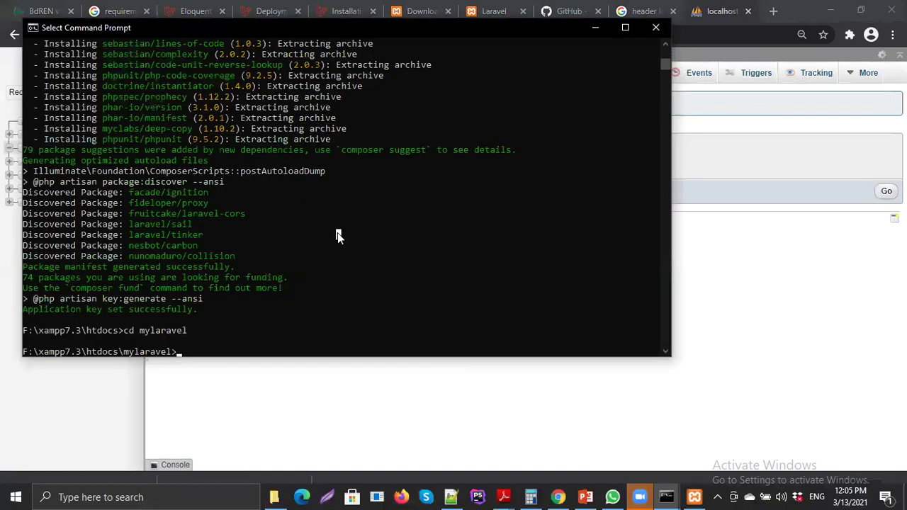
{"action": "key", "text": "Escape"}
{"action": "type", "text": "php artisan migrate"}
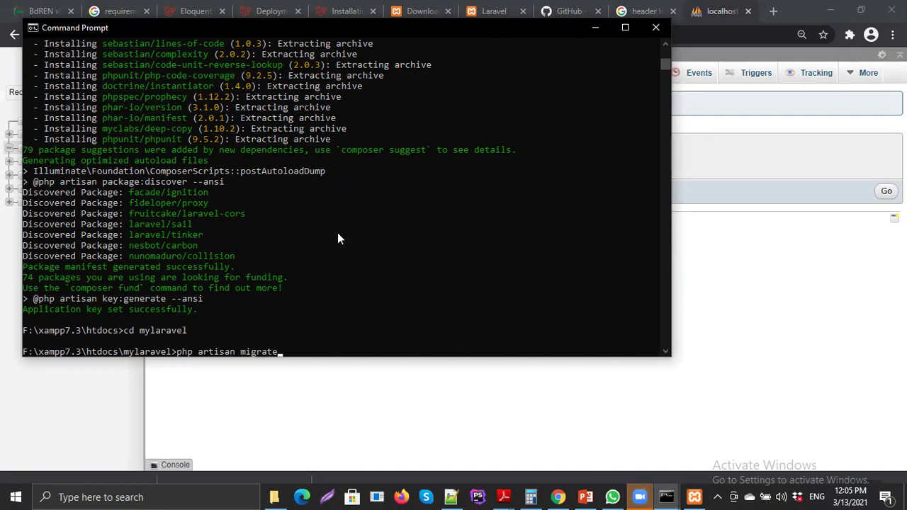
{"action": "key", "text": "Return"}
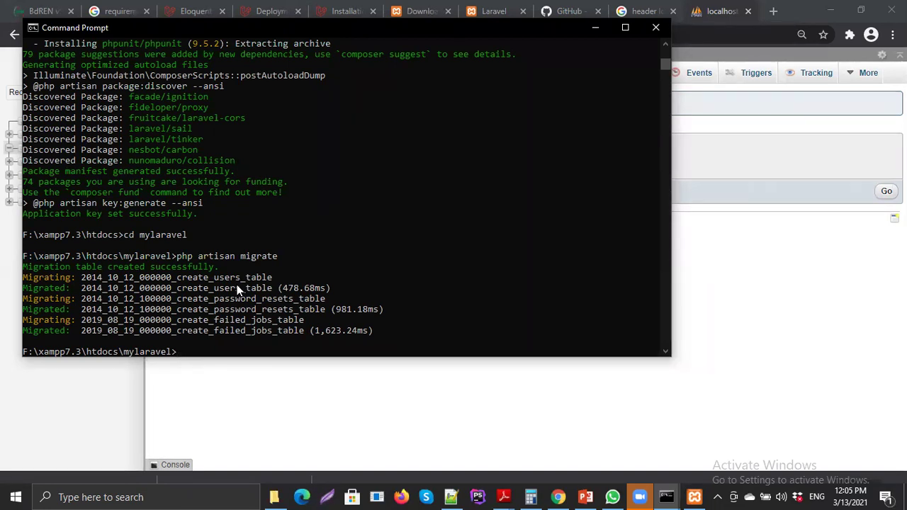
Step: Check the tables of the laravel8 database in phpMyAdmin, including the rows of the migrations table
{"action": "left_click", "coordinate": [592, 27]}
{"action": "left_click", "coordinate": [48, 150]}
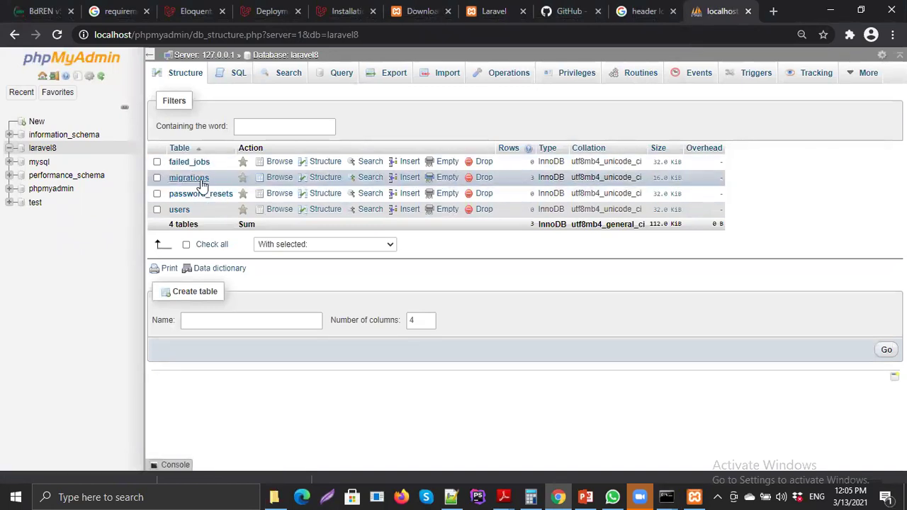
{"action": "left_click", "coordinate": [202, 183]}
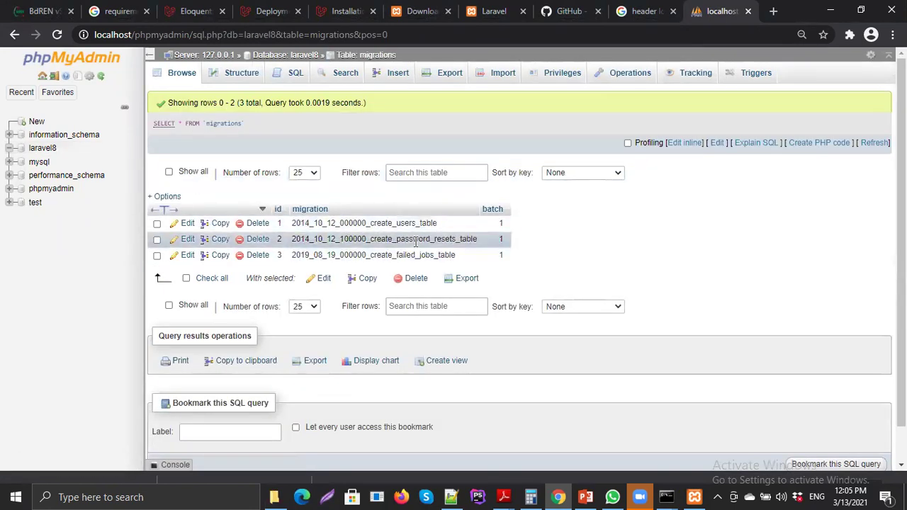
{"action": "left_click", "coordinate": [43, 148]}
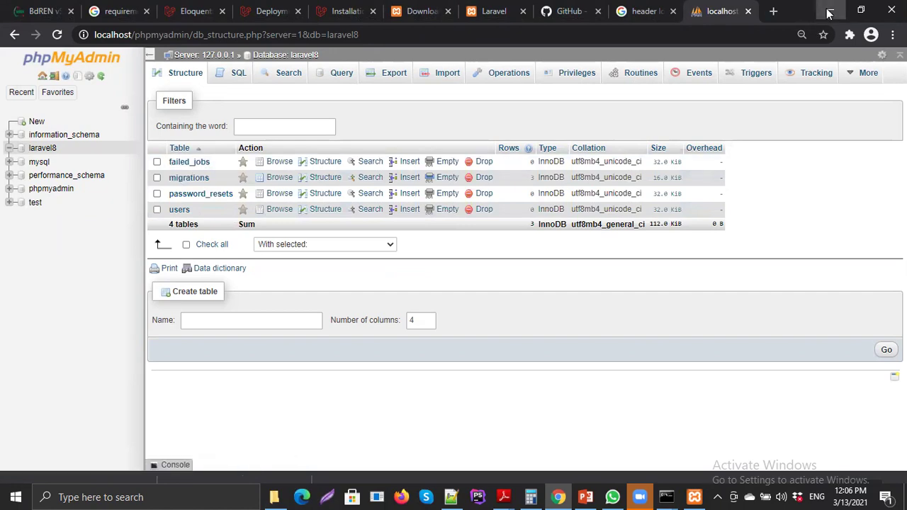
Step: Return to File Explorer and open the migrations folder inside the mylaravel project's database folder
{"action": "left_click", "coordinate": [830, 10]}
{"action": "left_click", "coordinate": [838, 12]}
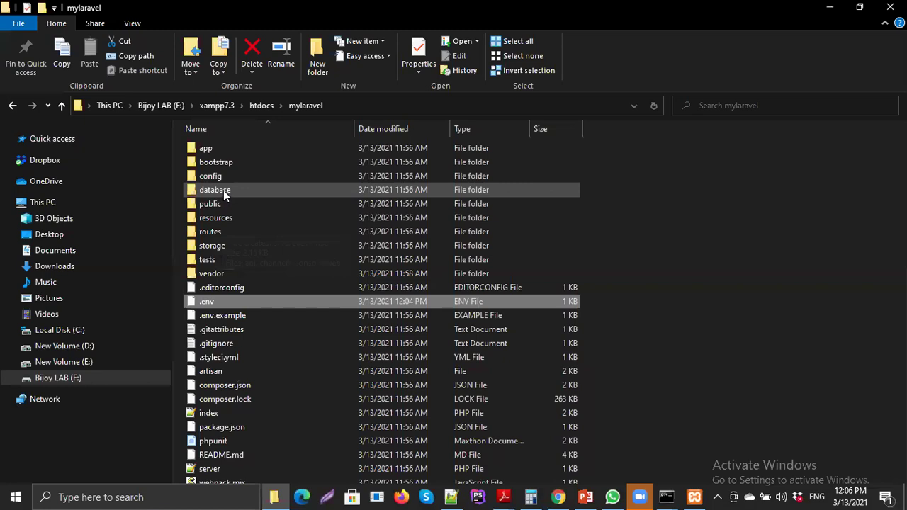
{"action": "double_click", "coordinate": [223, 190]}
{"action": "double_click", "coordinate": [217, 163]}
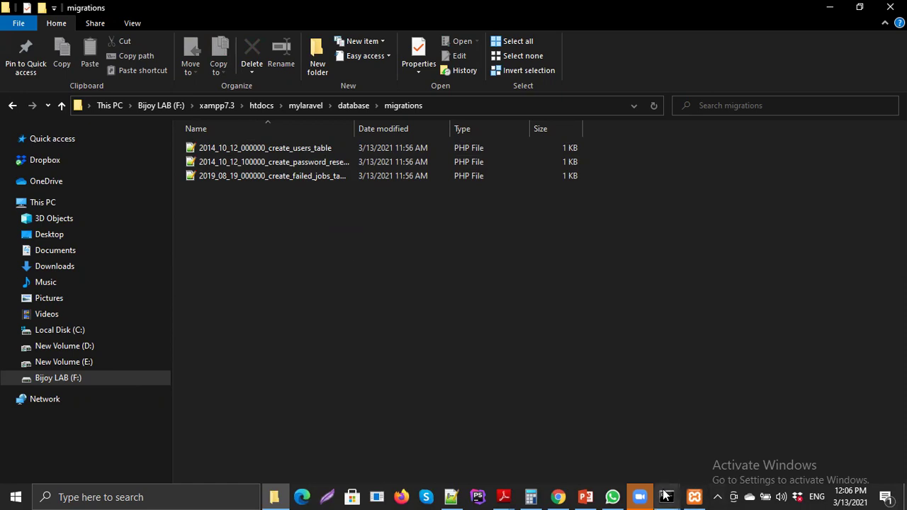
Step: Run php artisan migrate two more times in the mylaravel Command Prompt
{"action": "left_click", "coordinate": [599, 435]}
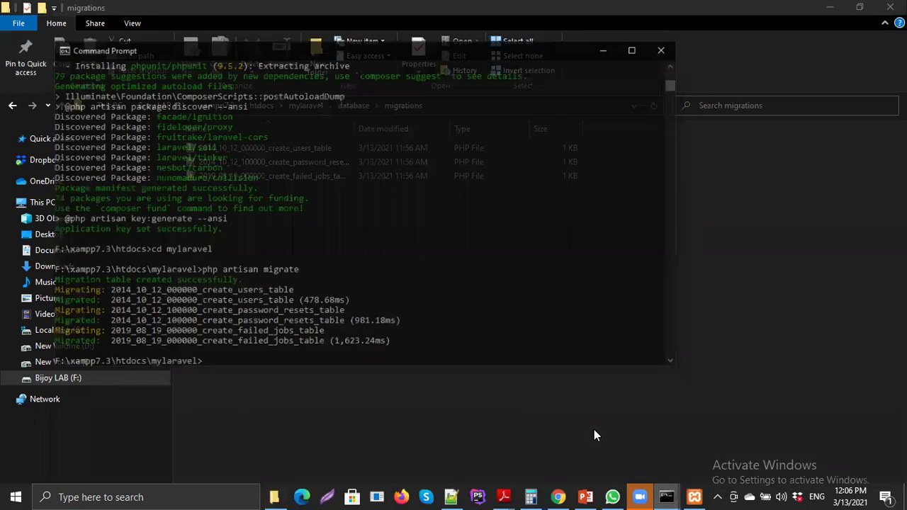
{"action": "key", "text": "Up"}
{"action": "key", "text": "Return"}
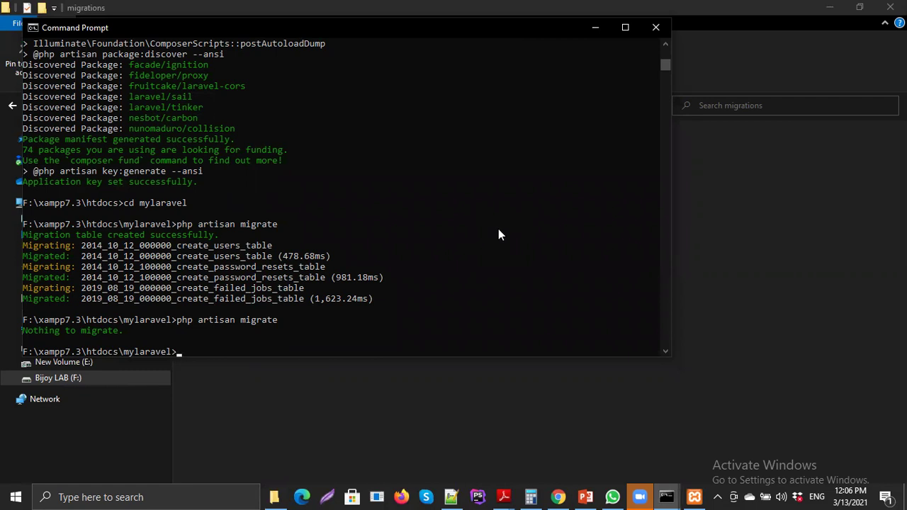
{"action": "key", "text": "Up"}
{"action": "key", "text": "Return"}
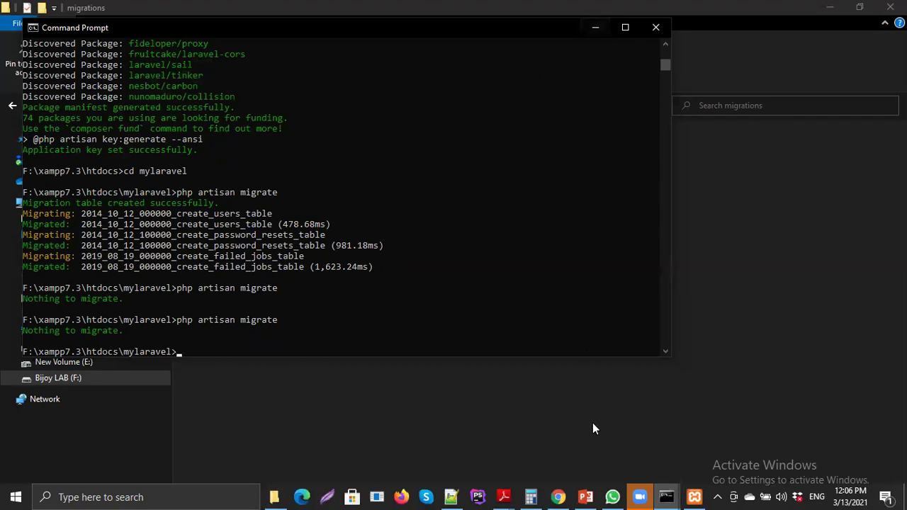
Step: Examine the migration names and batch numbers in the laravel8 migrations table, and return to the project's migrations folder
{"action": "left_click", "coordinate": [559, 496]}
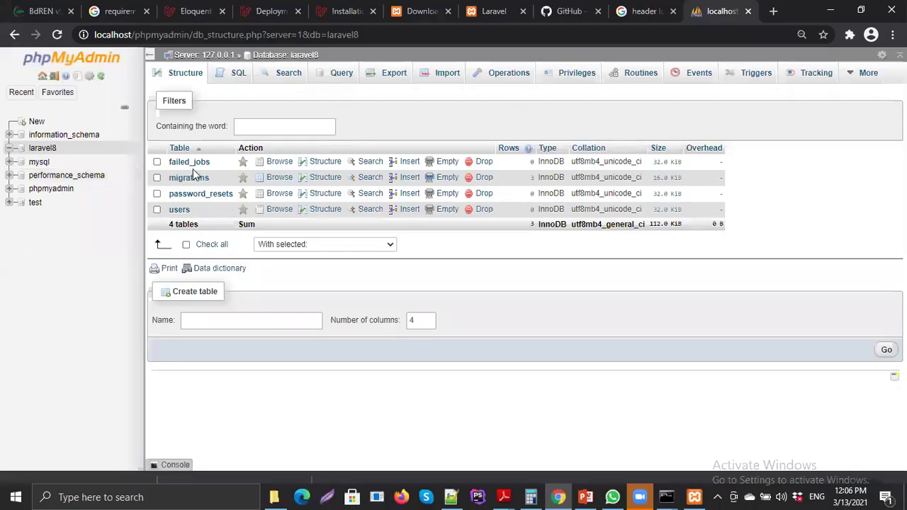
{"action": "left_click", "coordinate": [188, 177]}
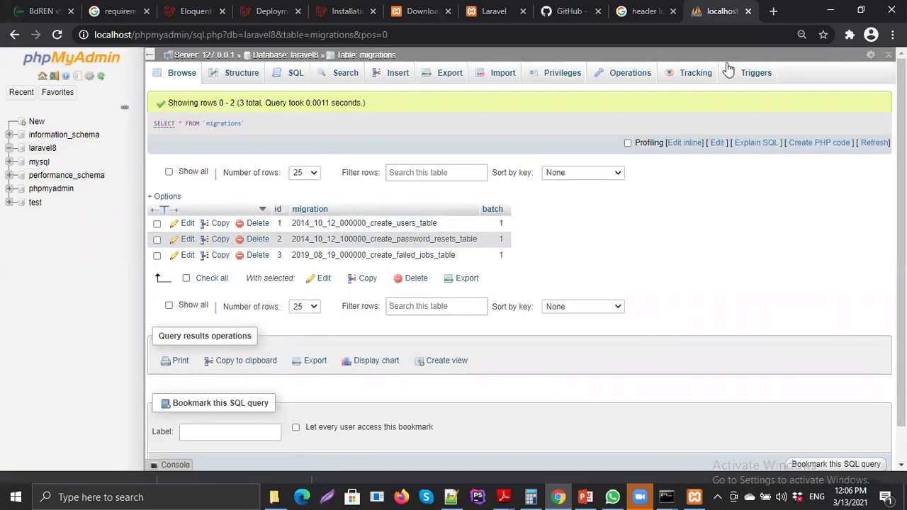
{"action": "left_click", "coordinate": [830, 10]}
{"action": "left_click", "coordinate": [598, 32]}
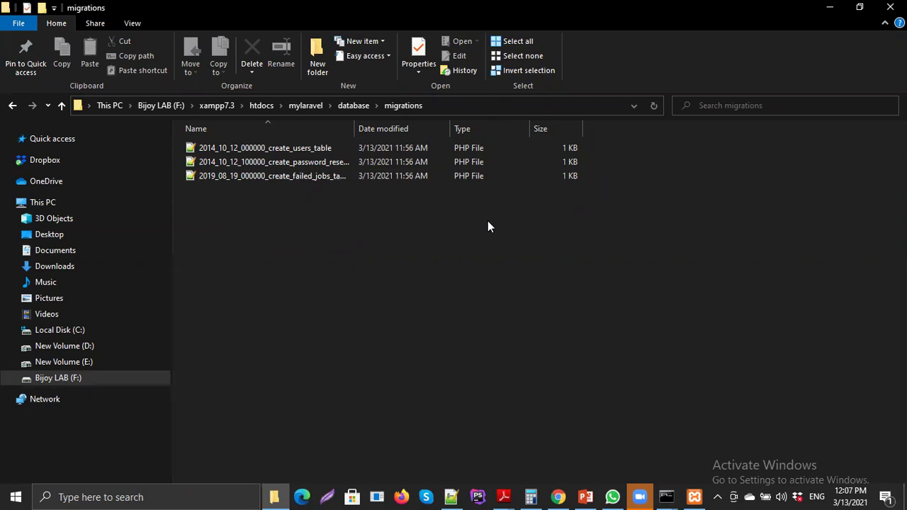
Step: Look over the failed jobs, password resets and users table migration files in the migrations folder
{"action": "left_click", "coordinate": [243, 178]}
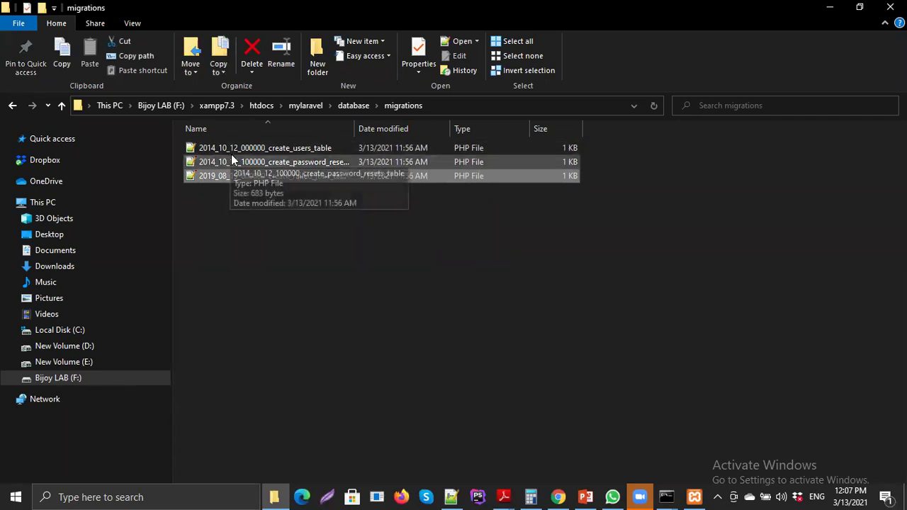
{"action": "left_click", "coordinate": [268, 163], "text": "shift"}
{"action": "left_click", "coordinate": [267, 153], "text": "shift"}
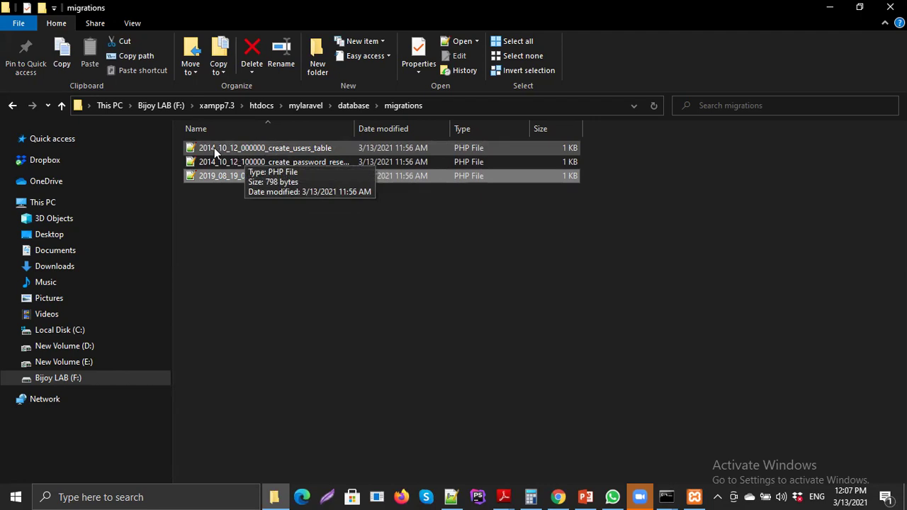
Step: Check the three migration files in the folder against the rows of the migrations table in phpMyAdmin
{"action": "left_click", "coordinate": [264, 147], "text": "ctrl"}
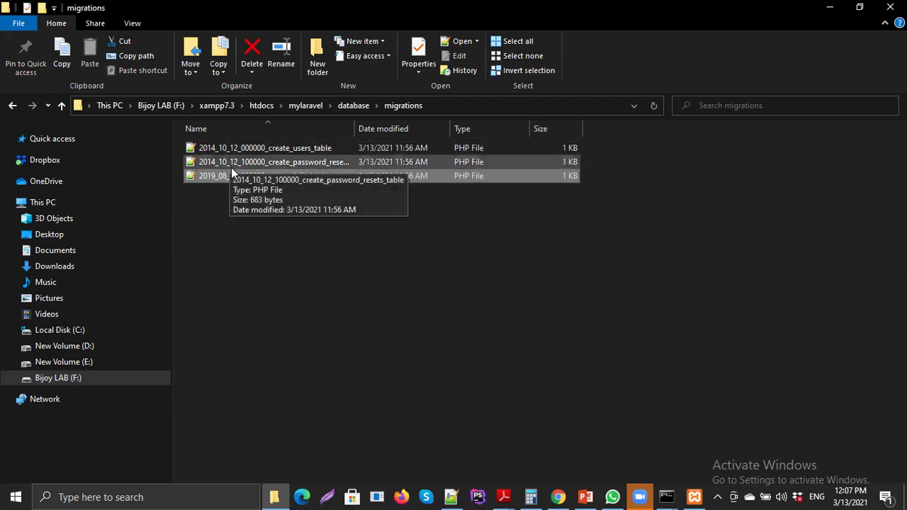
{"action": "left_click", "coordinate": [311, 160], "text": "ctrl"}
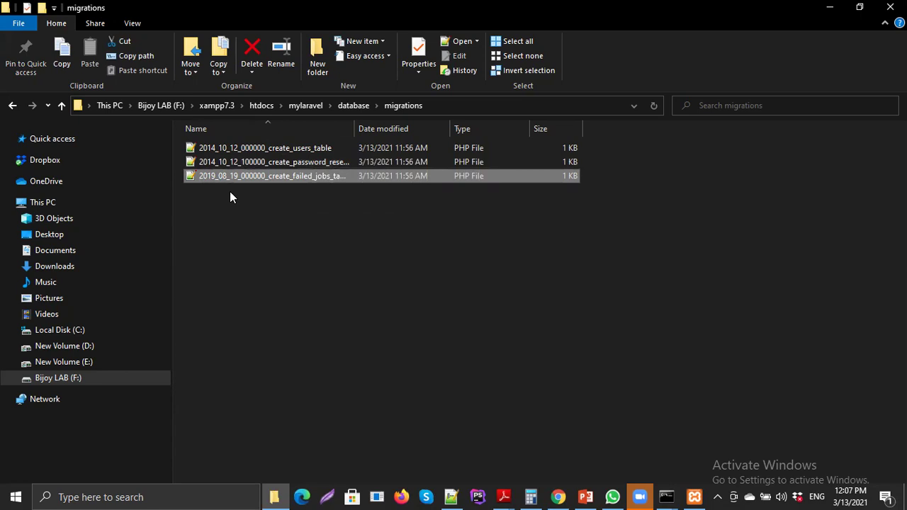
{"action": "left_click", "coordinate": [275, 195]}
{"action": "left_click", "coordinate": [558, 497]}
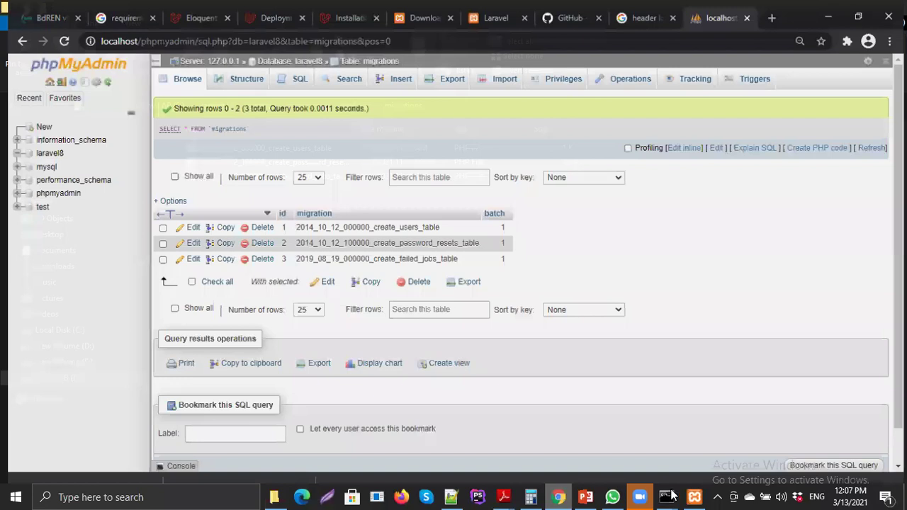
Step: Switch to the mylaravel Command Prompt and try to run php artsam make:migration create_student_table
{"action": "mouse_move", "coordinate": [666, 496]}
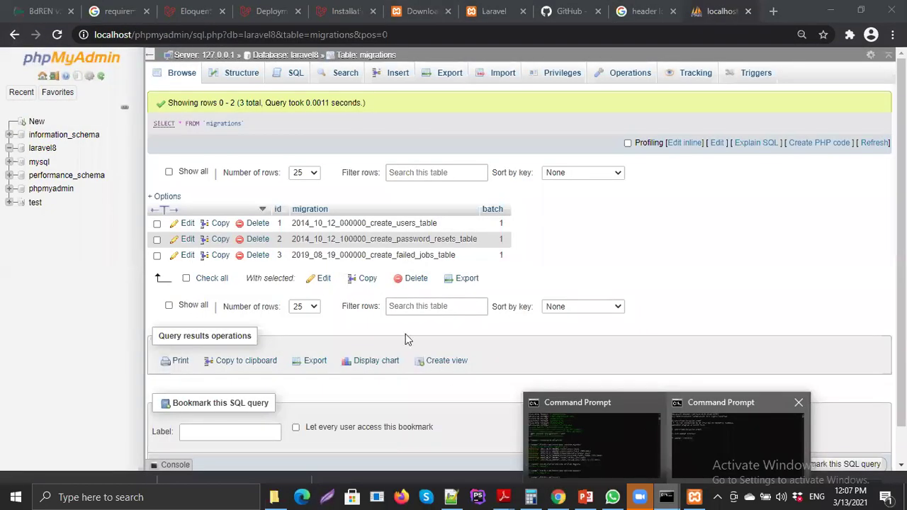
{"action": "key", "text": "alt+Tab"}
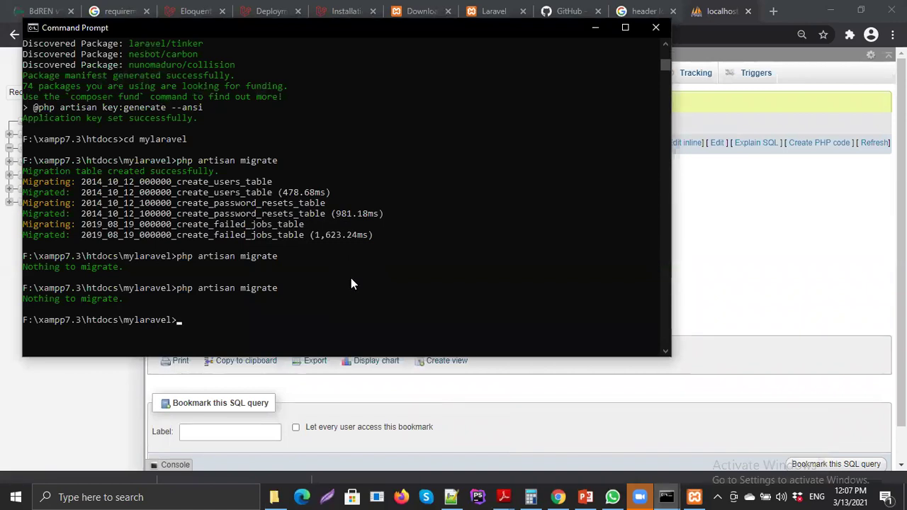
{"action": "type", "text": "php artsam make:migration create"}
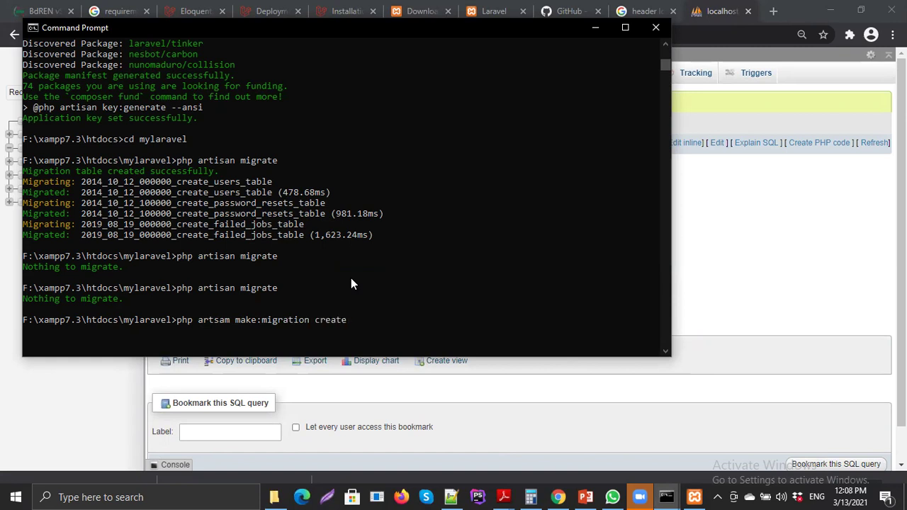
{"action": "type", "text": "_student"}
{"action": "type", "text": "table"}
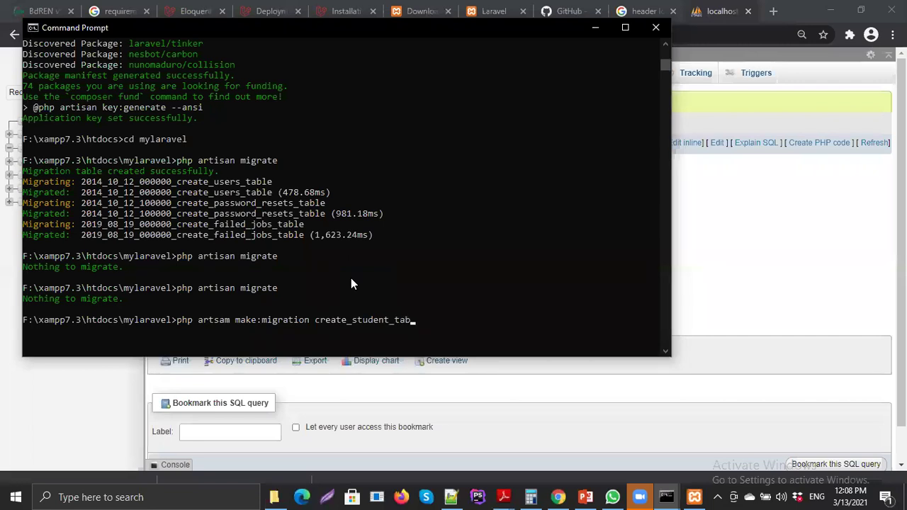
{"action": "key", "text": "Return"}
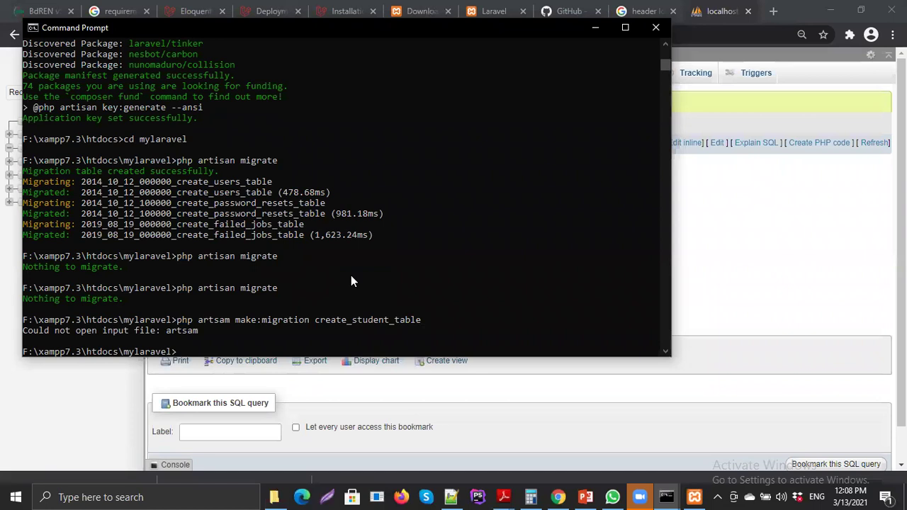
Step: Correct the previous command to php artisan make:migration create_student_table and run it
{"action": "key", "text": "Up"}
{"action": "key", "text": "Left"}
{"action": "key", "text": "Left"}
{"action": "key", "text": "Left"}
{"action": "key", "text": "Left"}
{"action": "key", "text": "Left"}
{"action": "key", "text": "Left"}
{"action": "key", "text": "Left"}
{"action": "key", "text": "Left"}
{"action": "key", "text": "Left"}
{"action": "key", "text": "Left"}
{"action": "key", "text": "Left"}
{"action": "key", "text": "Left"}
{"action": "key", "text": "Left"}
{"action": "key", "text": "Left"}
{"action": "key", "text": "Left"}
{"action": "key", "text": "Left"}
{"action": "key", "text": "Left"}
{"action": "key", "text": "Left"}
{"action": "key", "text": "Left"}
{"action": "key", "text": "Left"}
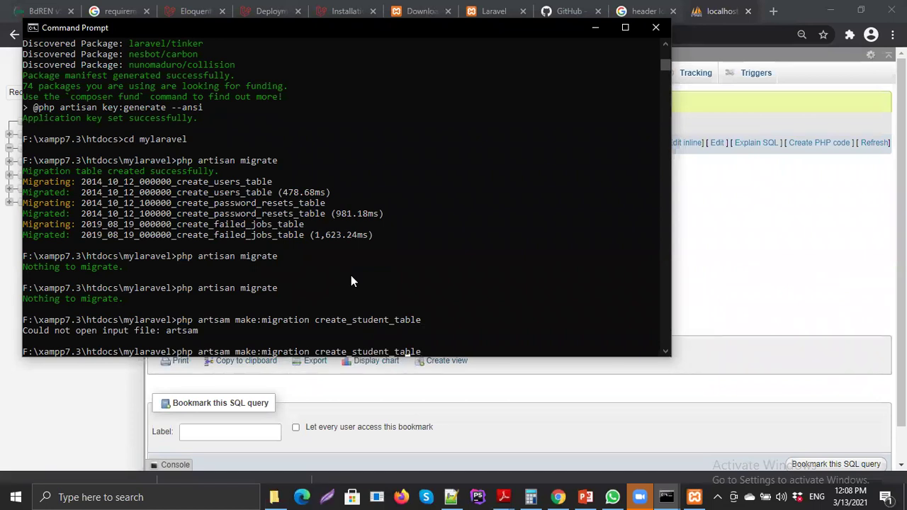
{"action": "key", "text": "Left"}
{"action": "key", "text": "Left"}
{"action": "key", "text": "Left"}
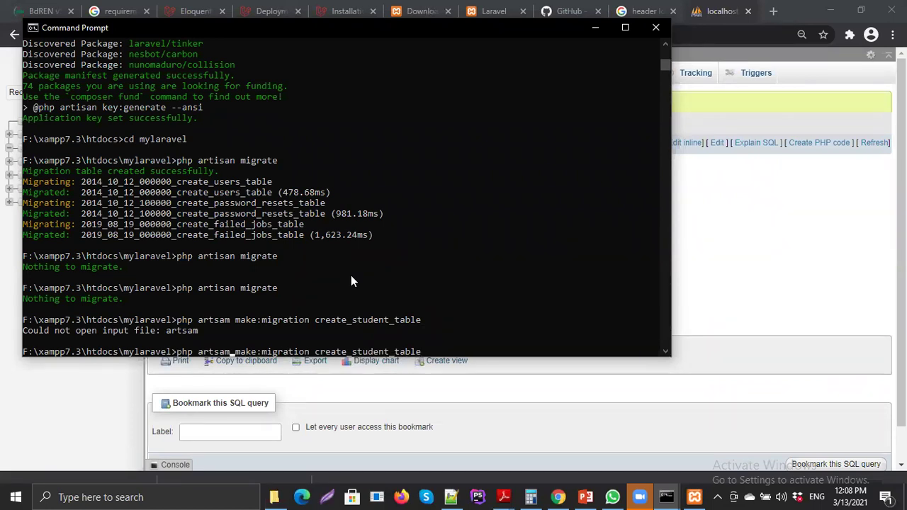
{"action": "key", "text": "BackSpace"}
{"action": "key", "text": "BackSpace"}
{"action": "key", "text": "BackSpace"}
{"action": "type", "text": "isan"}
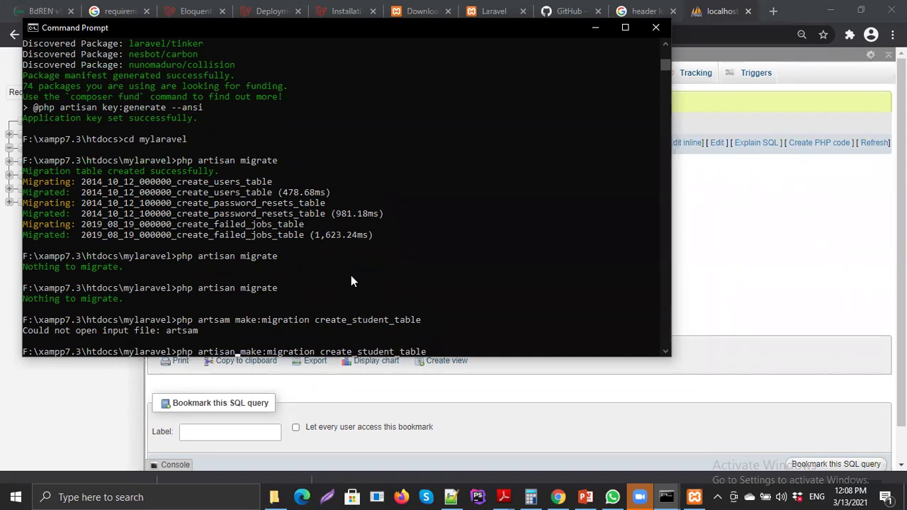
{"action": "key", "text": "Return"}
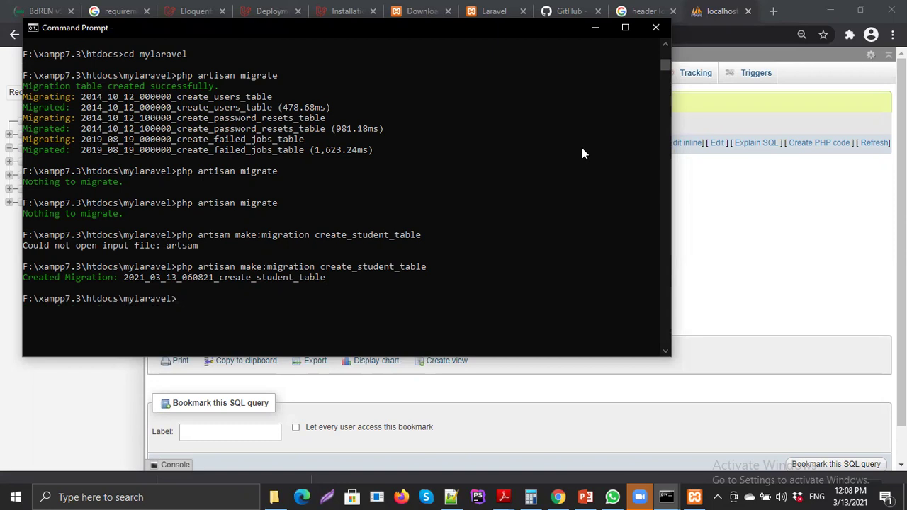
Step: Return to the migrations folder, open 2021_03_13_060821_create_student_table in Notepad++, and examine its table name and columns
{"action": "left_click", "coordinate": [596, 29]}
{"action": "left_click", "coordinate": [831, 12]}
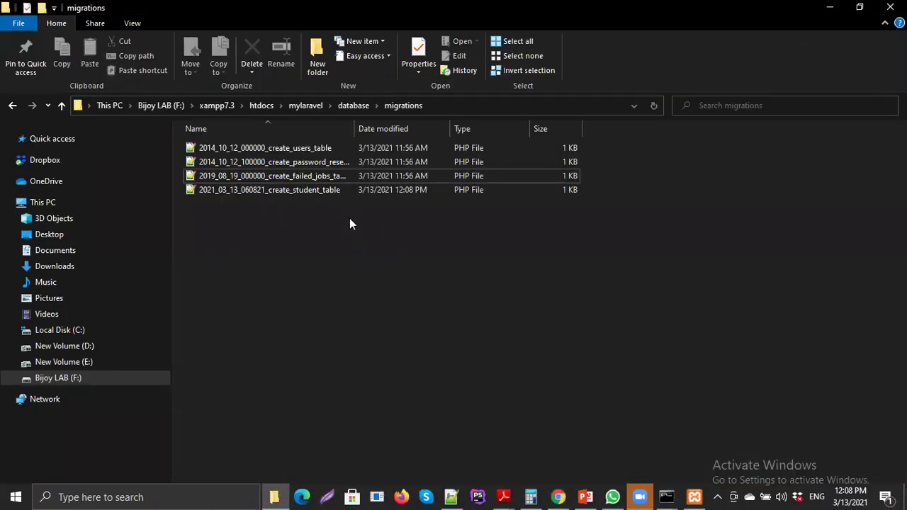
{"action": "left_click", "coordinate": [313, 192]}
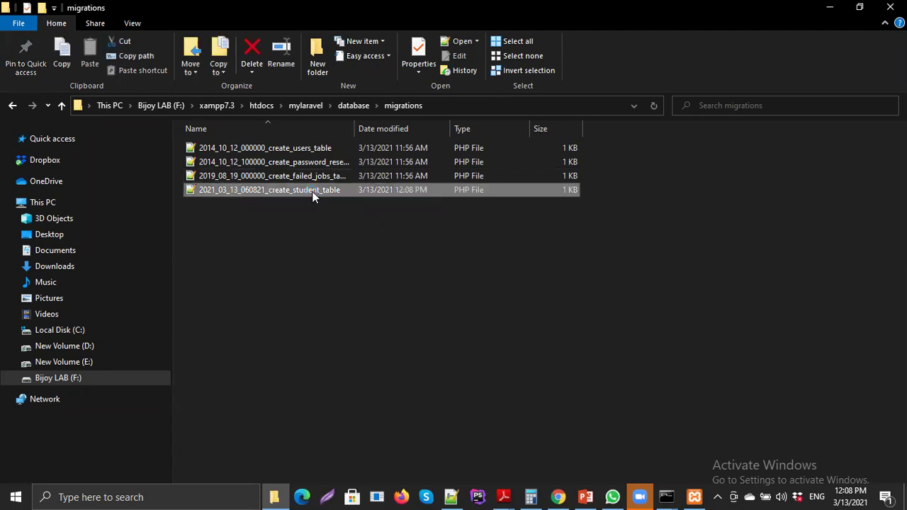
{"action": "right_click", "coordinate": [313, 196]}
{"action": "left_click", "coordinate": [367, 223]}
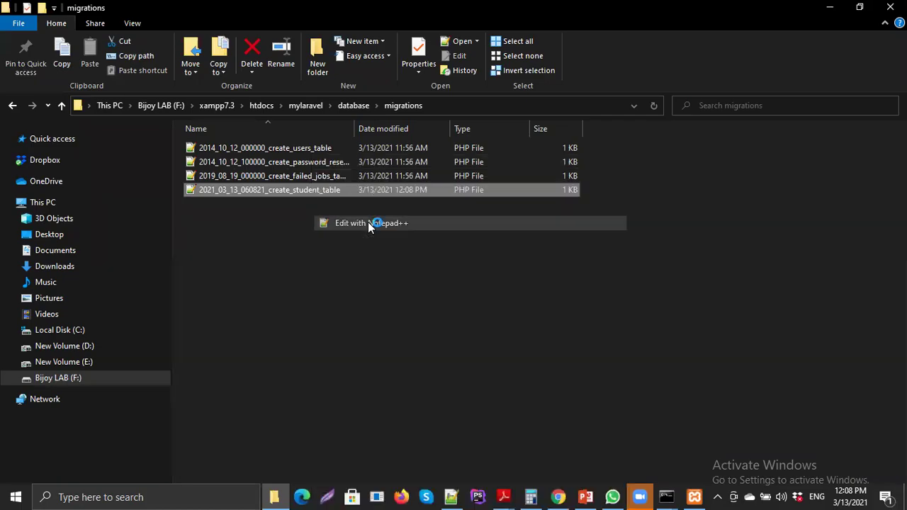
{"action": "scroll", "coordinate": [231, 322], "scroll_direction": "down", "scroll_amount": 2}
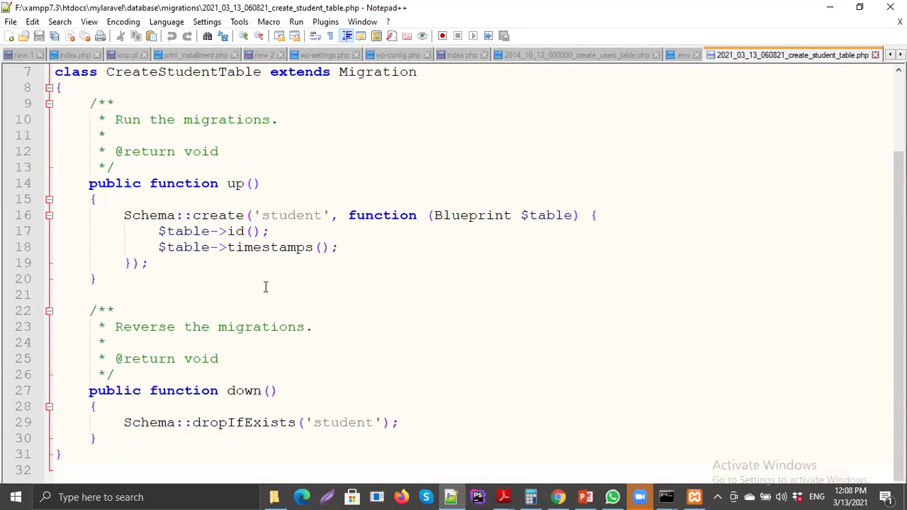
{"action": "double_click", "coordinate": [292, 217]}
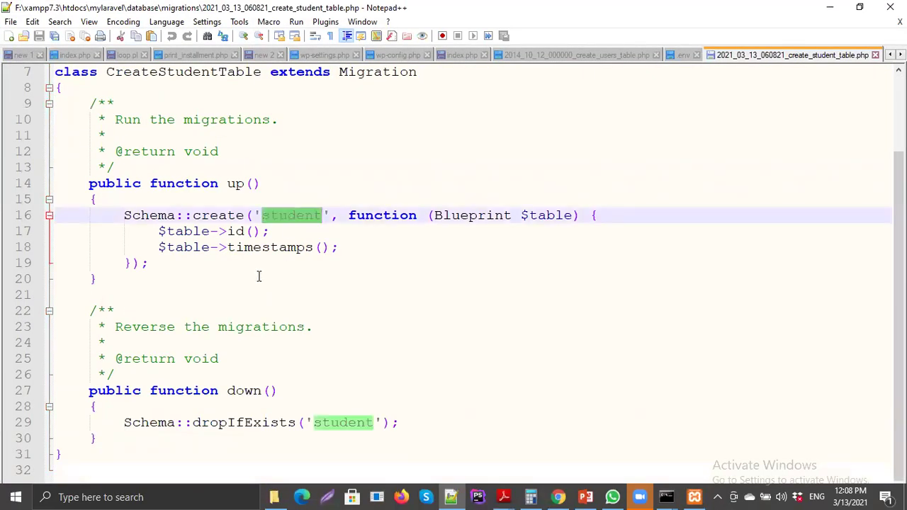
{"action": "left_click", "coordinate": [253, 247]}
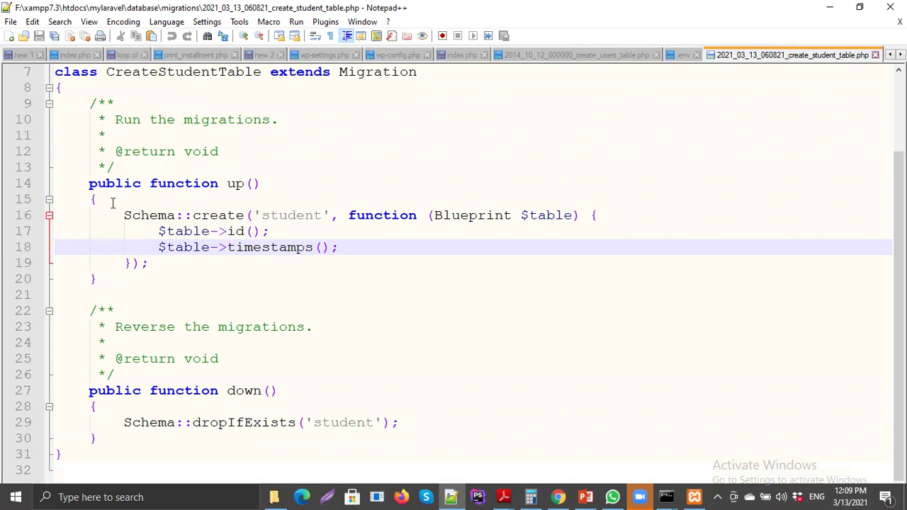
Step: Copy the string('name') column line from the users table migration and insert it, aligned, below the id line in the student migration
{"action": "left_click", "coordinate": [617, 60]}
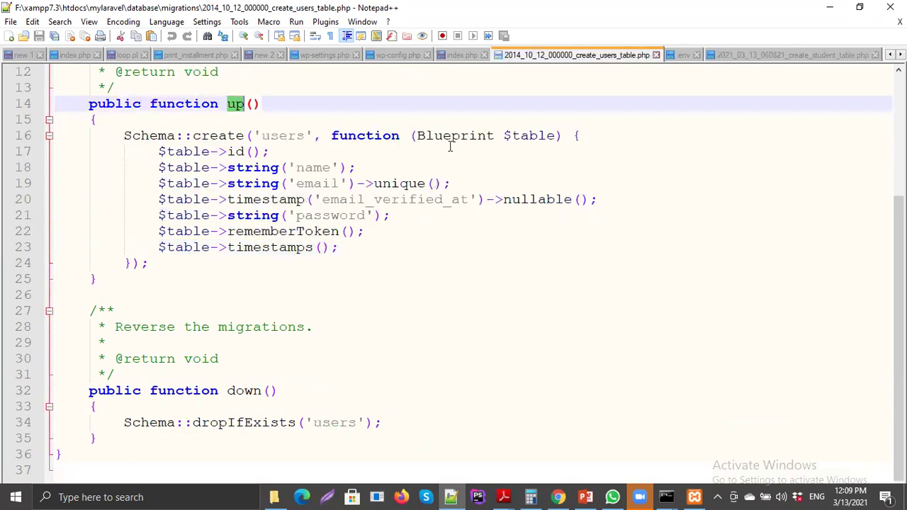
{"action": "left_click", "coordinate": [422, 168]}
{"action": "key", "text": "Home"}
{"action": "key", "text": "shift+End"}
{"action": "key", "text": "ctrl+c"}
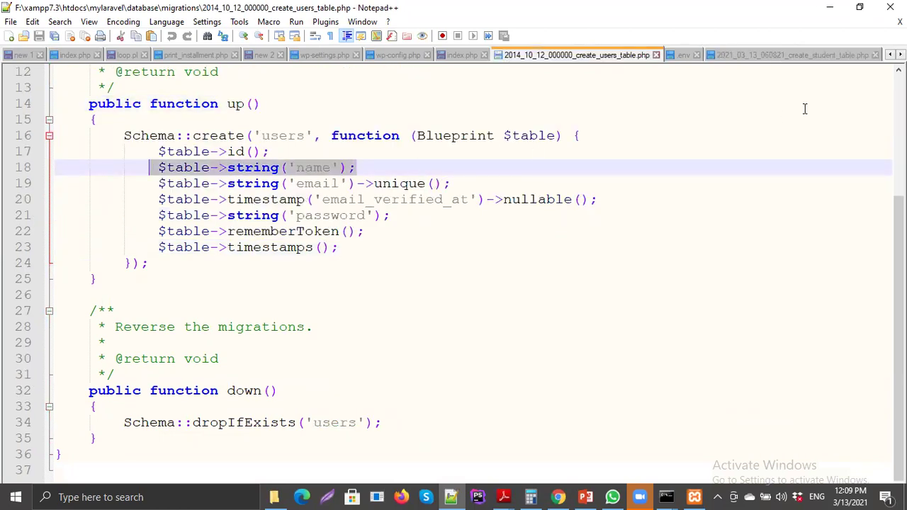
{"action": "left_click", "coordinate": [761, 55]}
{"action": "left_click", "coordinate": [344, 234]}
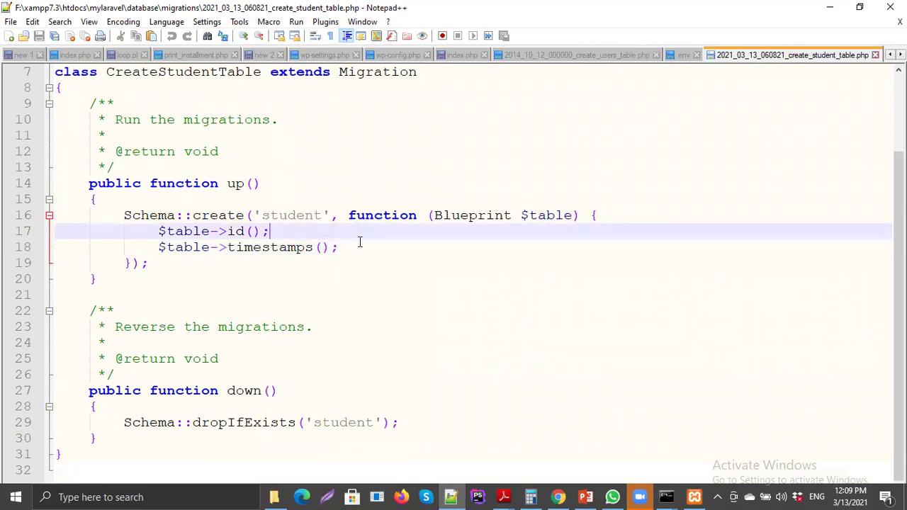
{"action": "key", "text": "Return"}
{"action": "key", "text": "ctrl+v"}
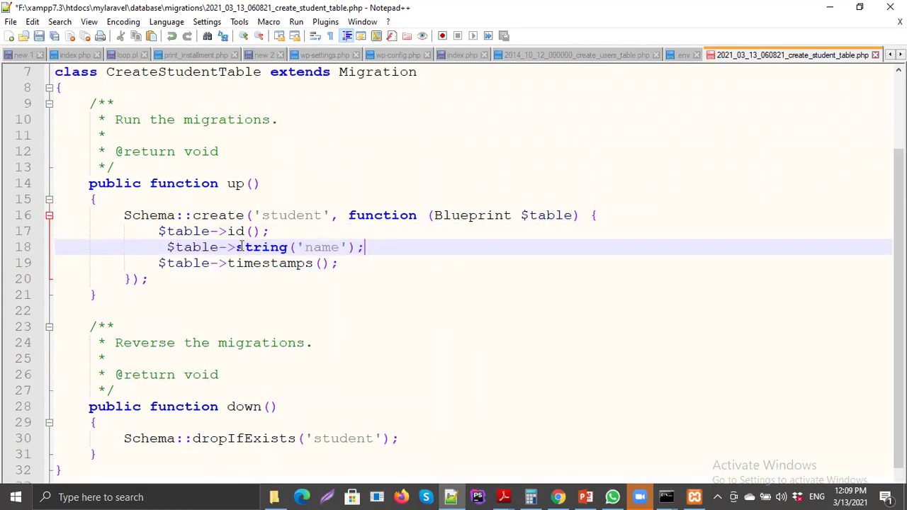
{"action": "left_click", "coordinate": [165, 246]}
{"action": "key", "text": "BackSpace"}
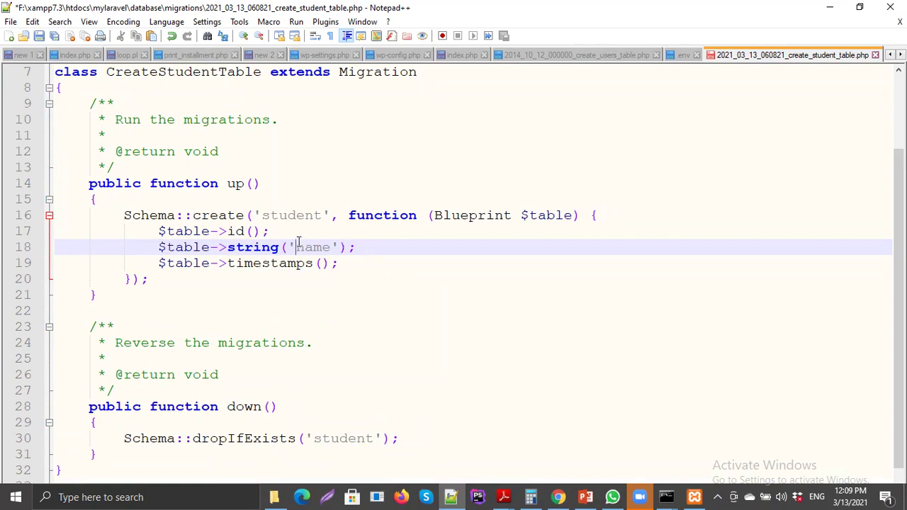
Step: Rename the new string column to student_name in the student migration and save the file
{"action": "type", "text": "student"}
{"action": "key", "text": "Escape"}
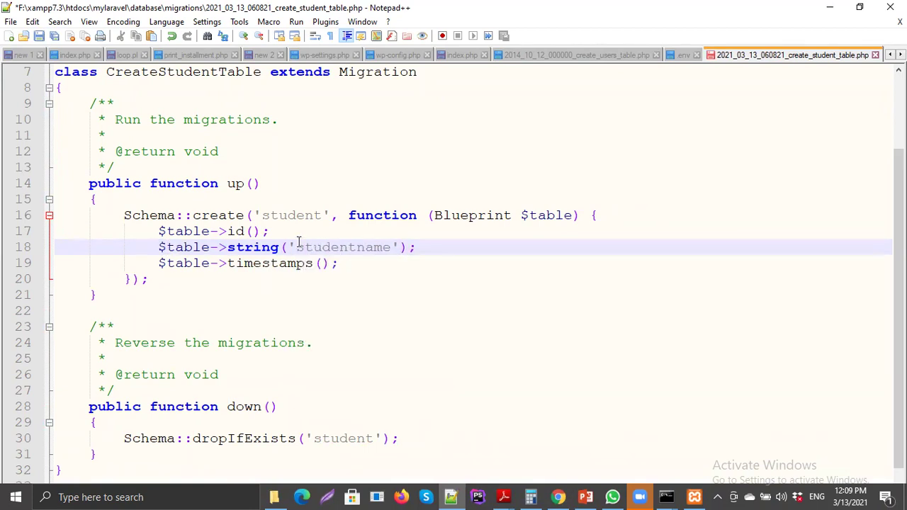
{"action": "type", "text": "_"}
{"action": "left_click", "coordinate": [439, 268]}
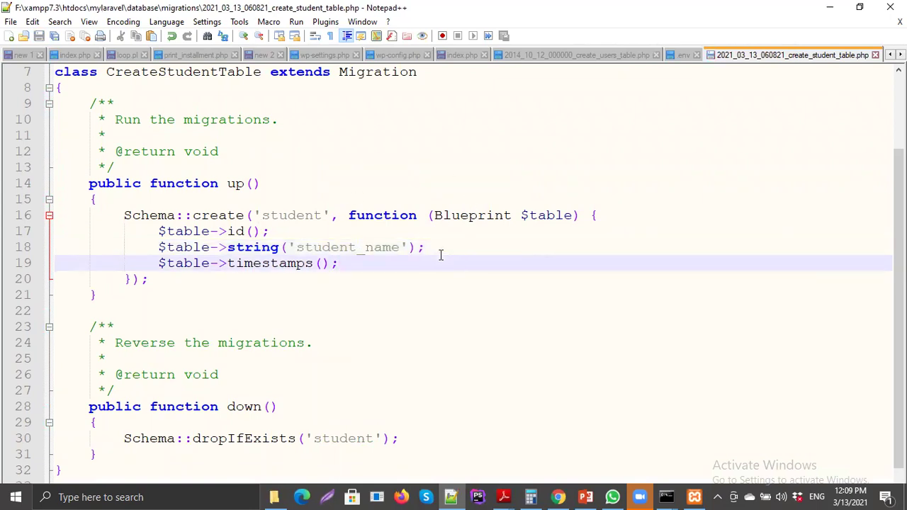
Step: Duplicate the student_name column line directly below itself in the student migration's up function
{"action": "left_click", "coordinate": [438, 249]}
{"action": "left_click", "coordinate": [157, 248], "text": "shift"}
{"action": "key", "text": "ctrl+c"}
{"action": "left_click", "coordinate": [439, 249]}
{"action": "key", "text": "Return"}
{"action": "key", "text": "ctrl+v"}
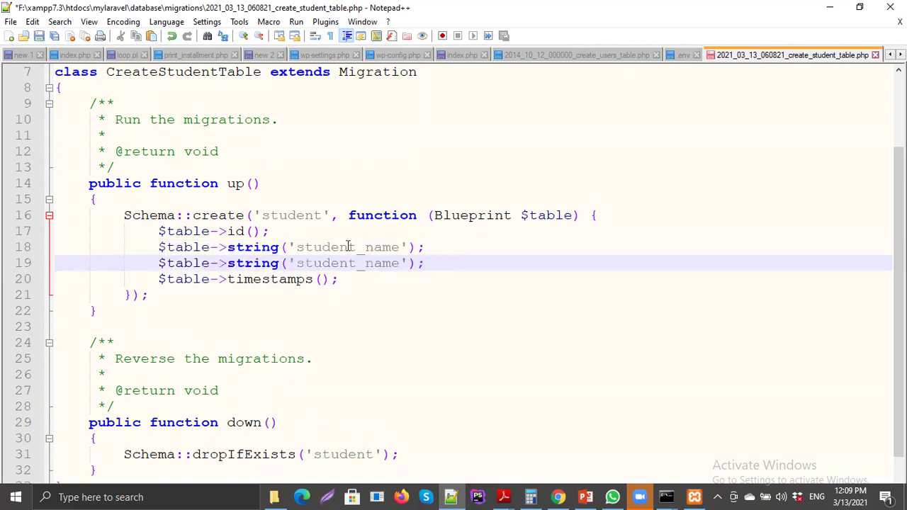
Step: Change the duplicated line to a date column named date_of_birth and save the migration file
{"action": "double_click", "coordinate": [245, 266]}
{"action": "type", "text": "date"}
{"action": "double_click", "coordinate": [359, 263]}
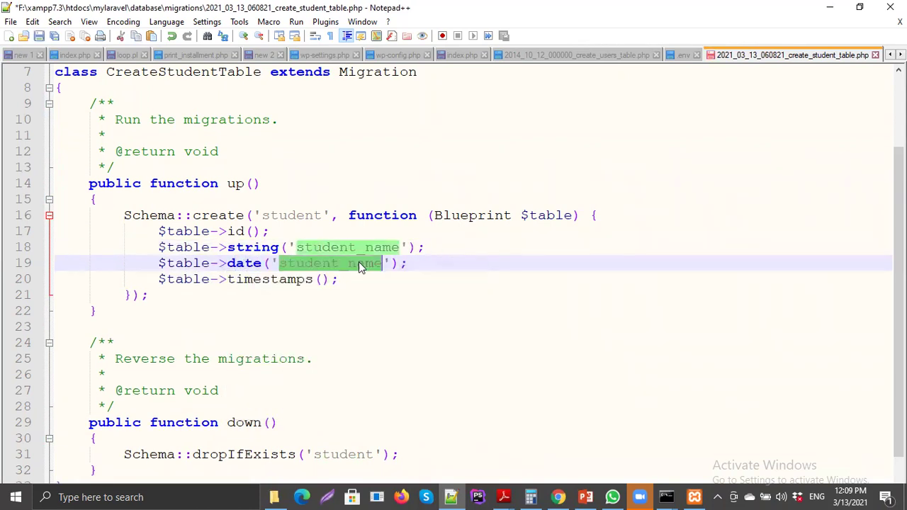
{"action": "type", "text": "date"}
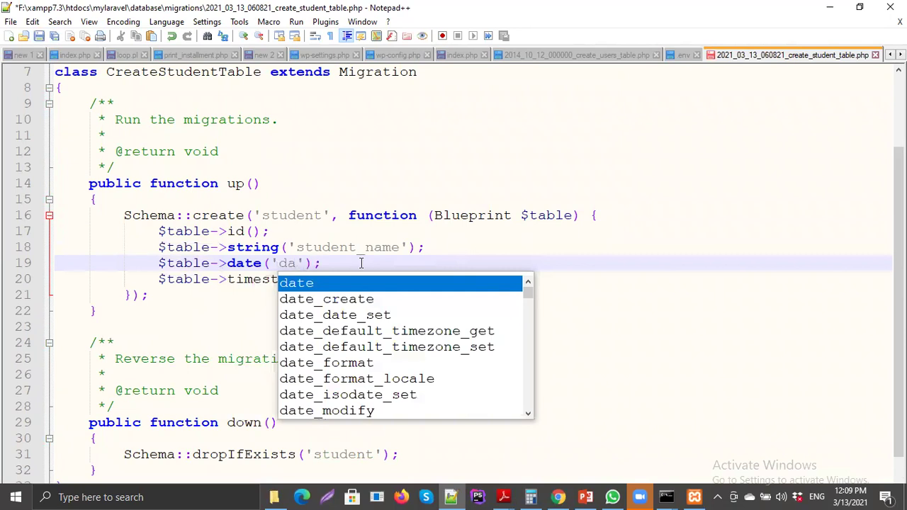
{"action": "type", "text": "_of"}
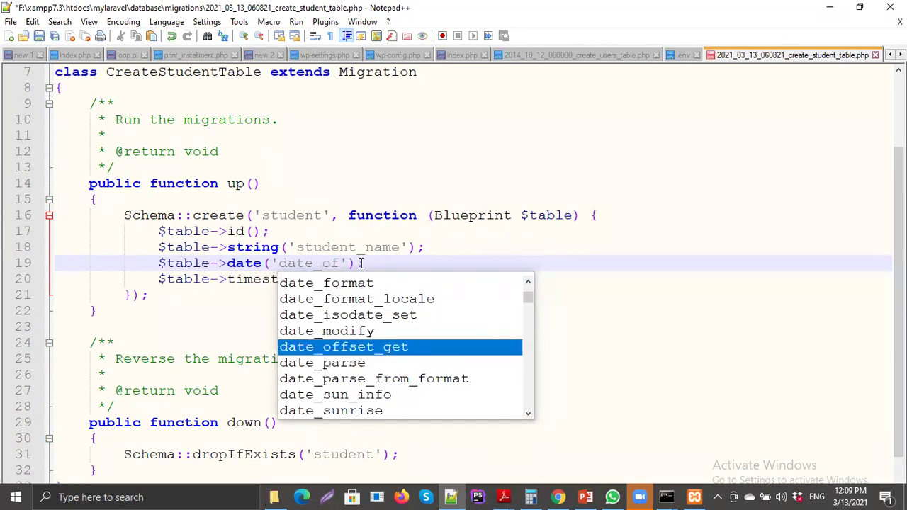
{"action": "type", "text": "_birth"}
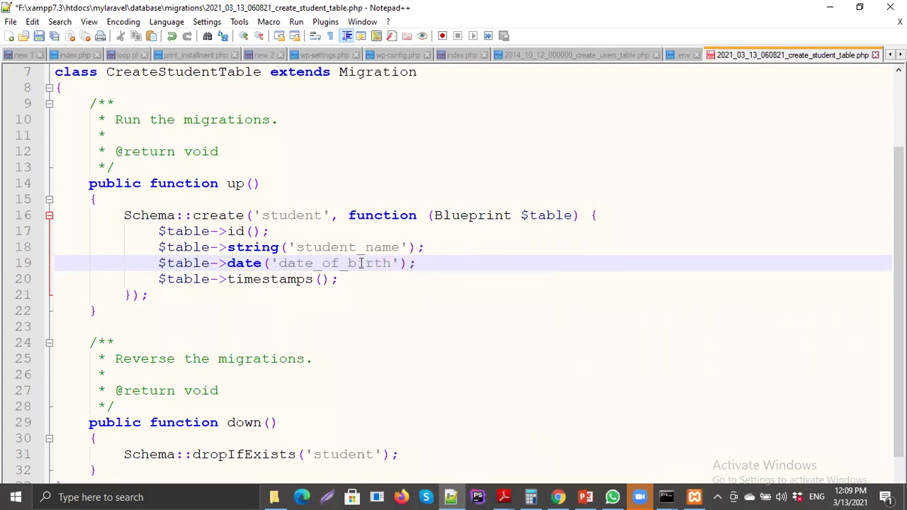
{"action": "key", "text": "ctrl+s"}
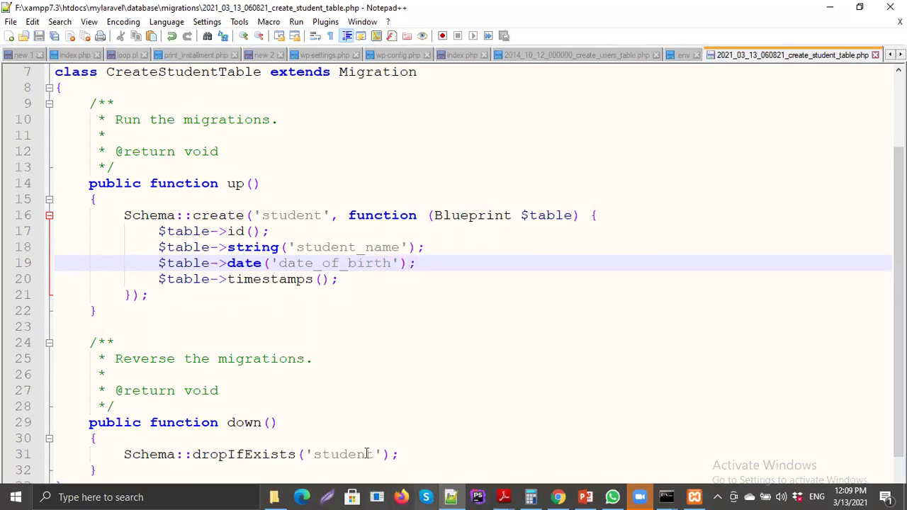
Step: Check the table list of the laravel8 database in phpMyAdmin and return to the mylaravel Command Prompt
{"action": "left_click", "coordinate": [559, 496]}
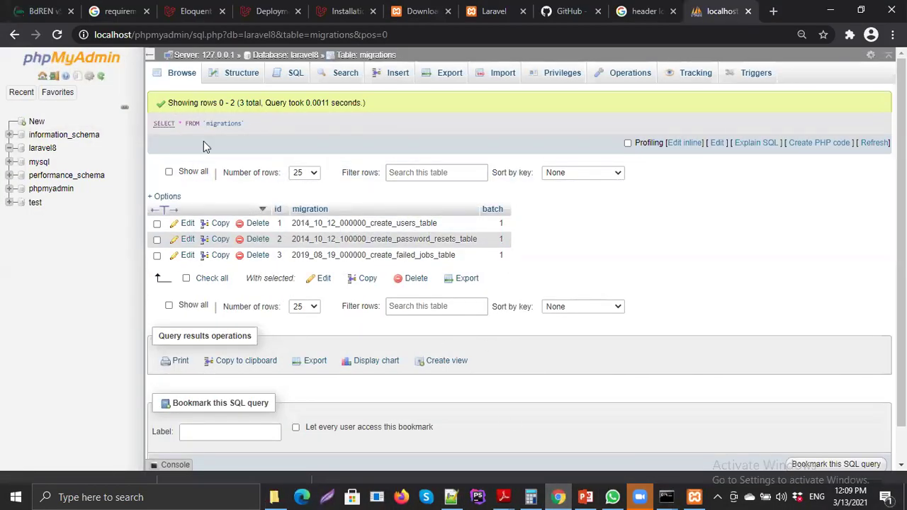
{"action": "left_click", "coordinate": [48, 152]}
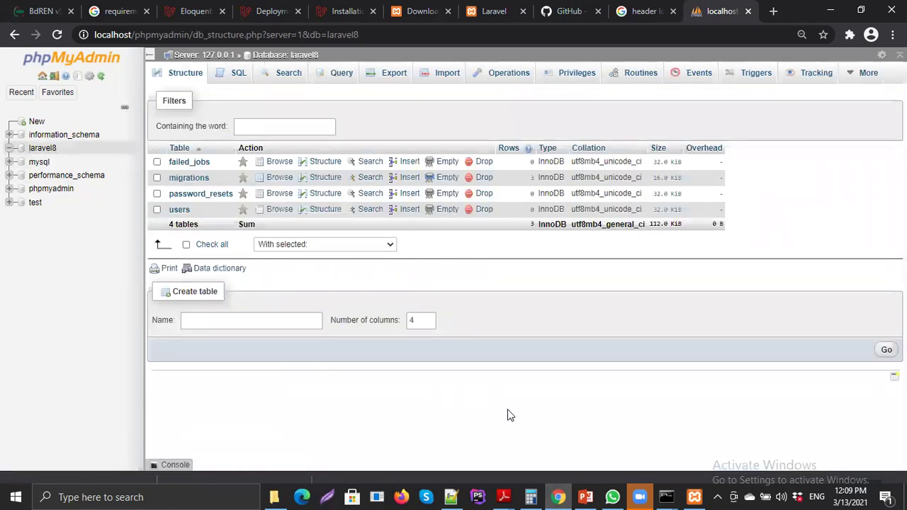
{"action": "mouse_move", "coordinate": [665, 496]}
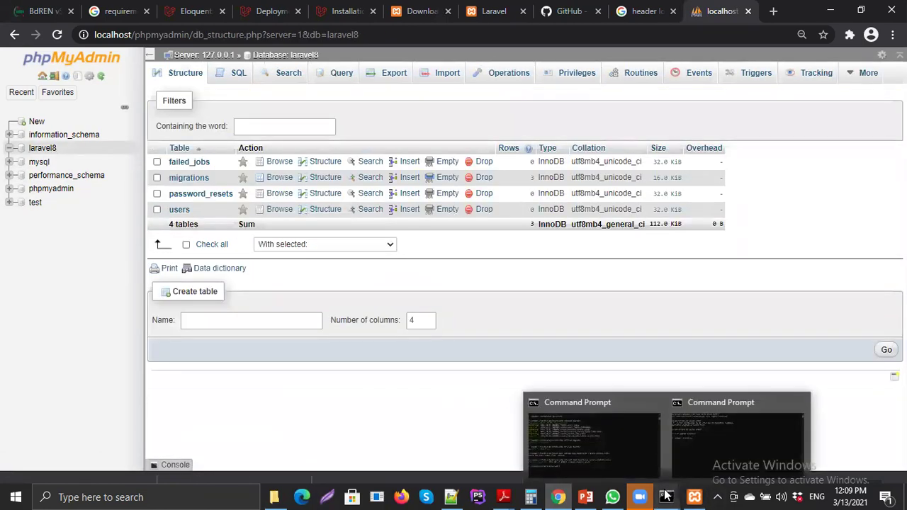
{"action": "left_click", "coordinate": [644, 437]}
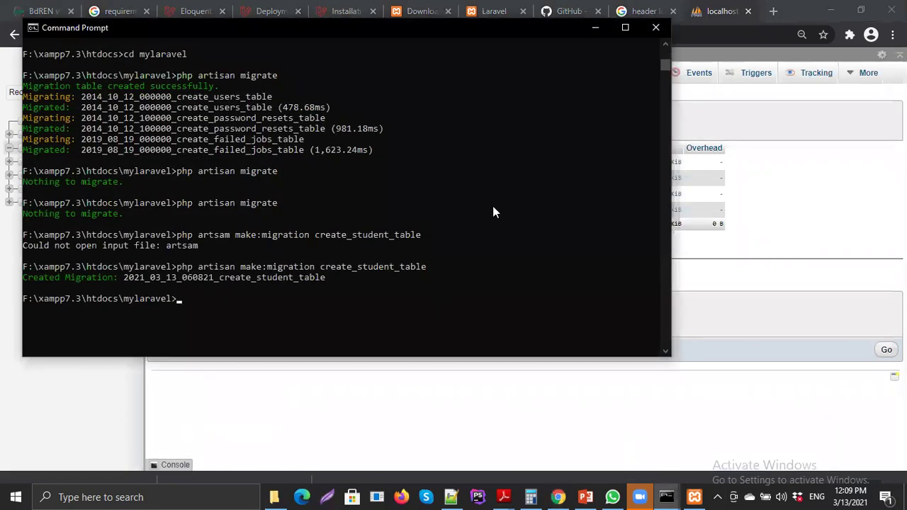
Step: Run php artisan migrate in the mylaravel project to create the student table in the database
{"action": "left_click", "coordinate": [499, 234]}
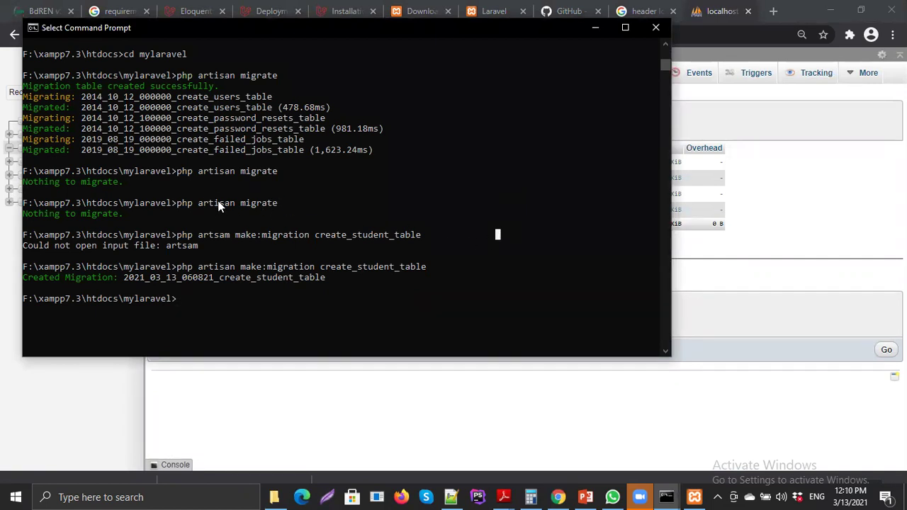
{"action": "key", "text": "Up"}
{"action": "key", "text": "Up"}
{"action": "key", "text": "Up"}
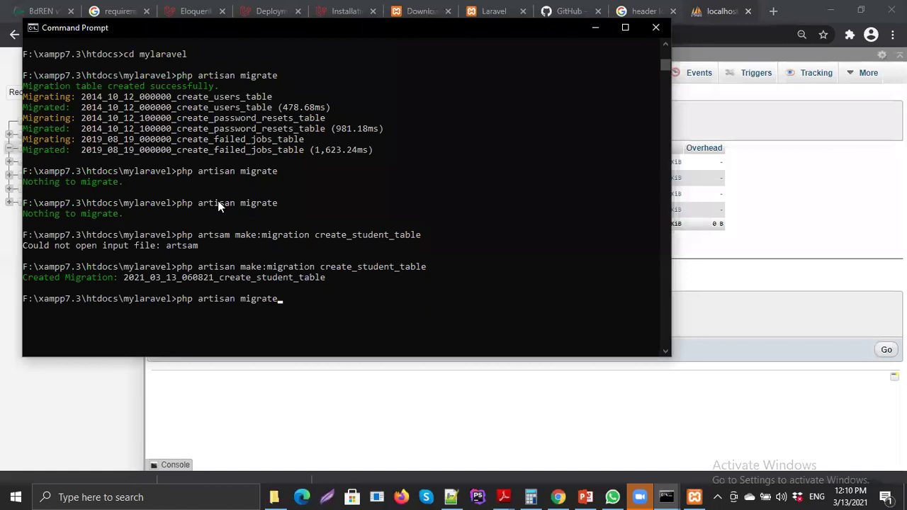
{"action": "key", "text": "Return"}
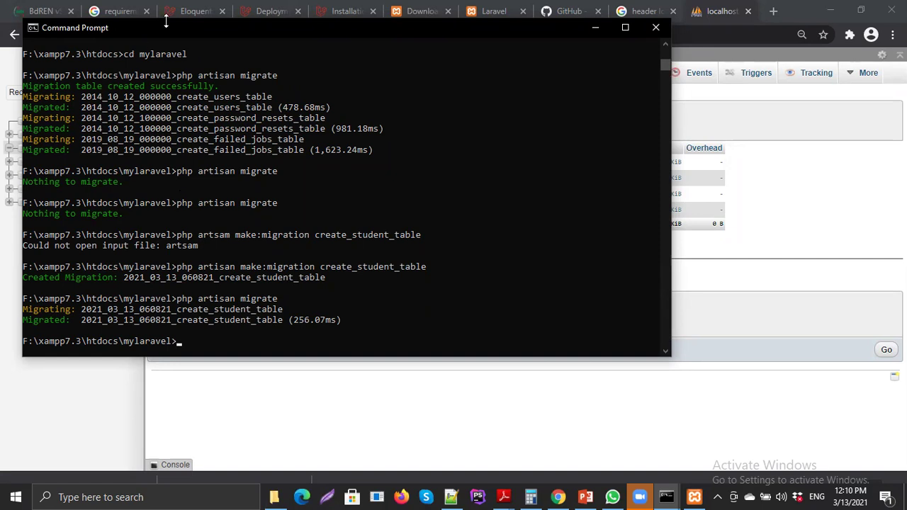
Step: Refresh the laravel8 database in phpMyAdmin and inspect the student table's structure, including the date_of_birth column's type
{"action": "left_click", "coordinate": [595, 28]}
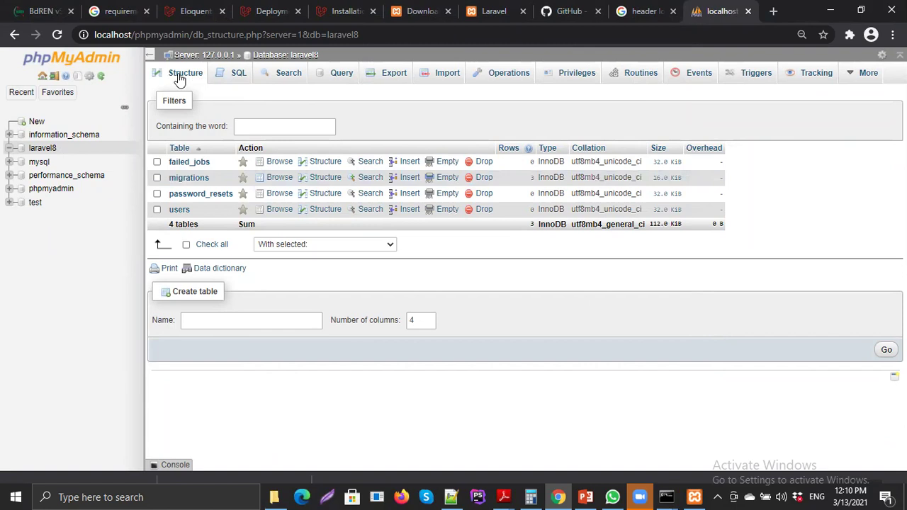
{"action": "left_click", "coordinate": [48, 150]}
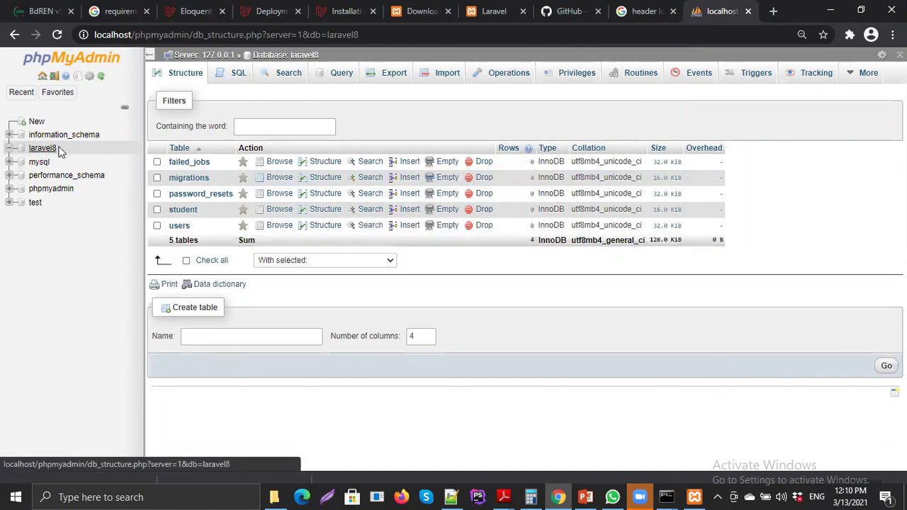
{"action": "left_click", "coordinate": [184, 209]}
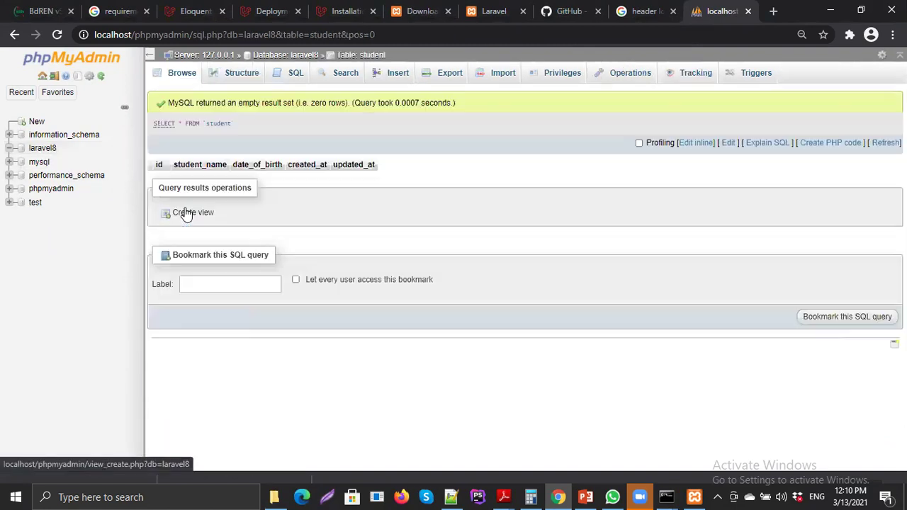
{"action": "left_click", "coordinate": [238, 77]}
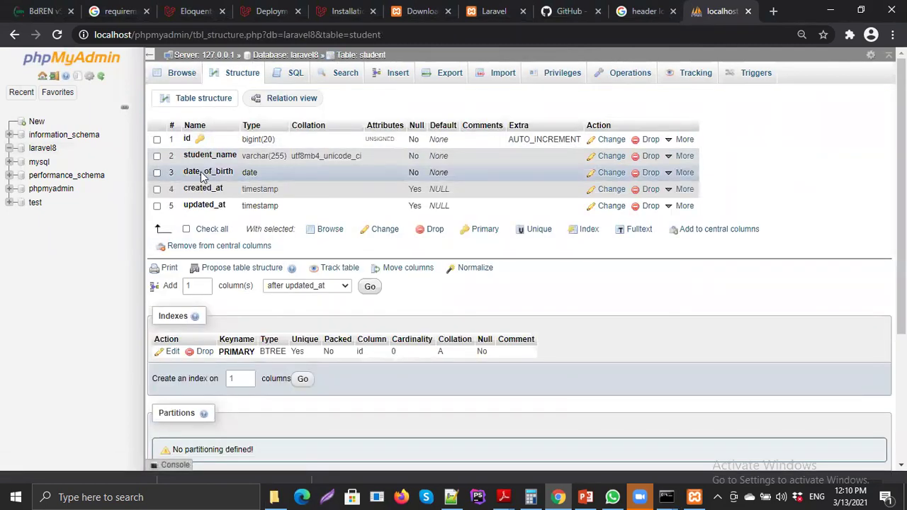
{"action": "double_click", "coordinate": [252, 172]}
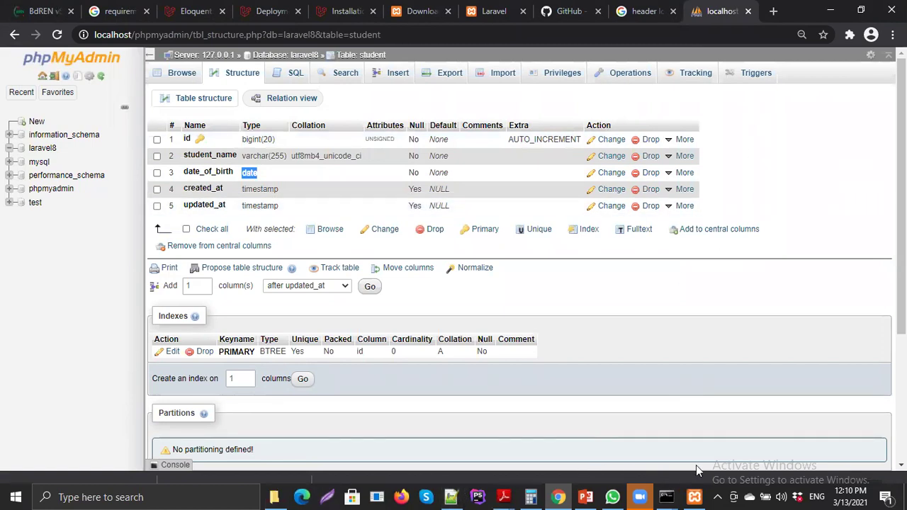
Step: Review the migration output in the Command Prompt and return to the student table's structure in phpMyAdmin
{"action": "mouse_move", "coordinate": [666, 496]}
{"action": "left_click", "coordinate": [558, 440]}
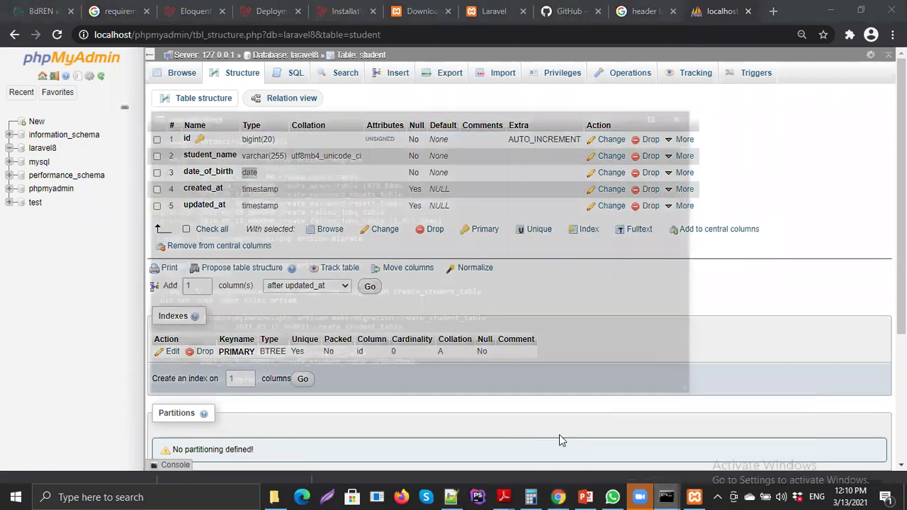
{"action": "left_click", "coordinate": [427, 235]}
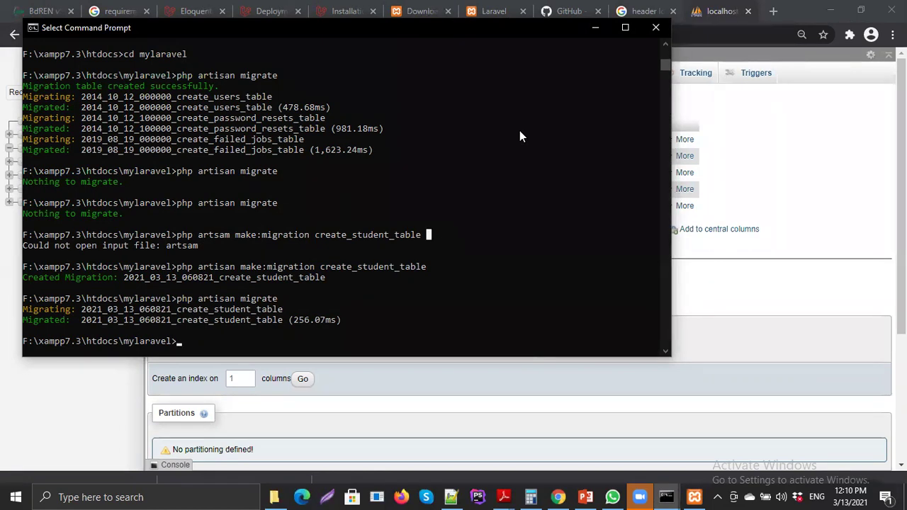
{"action": "left_click", "coordinate": [594, 29]}
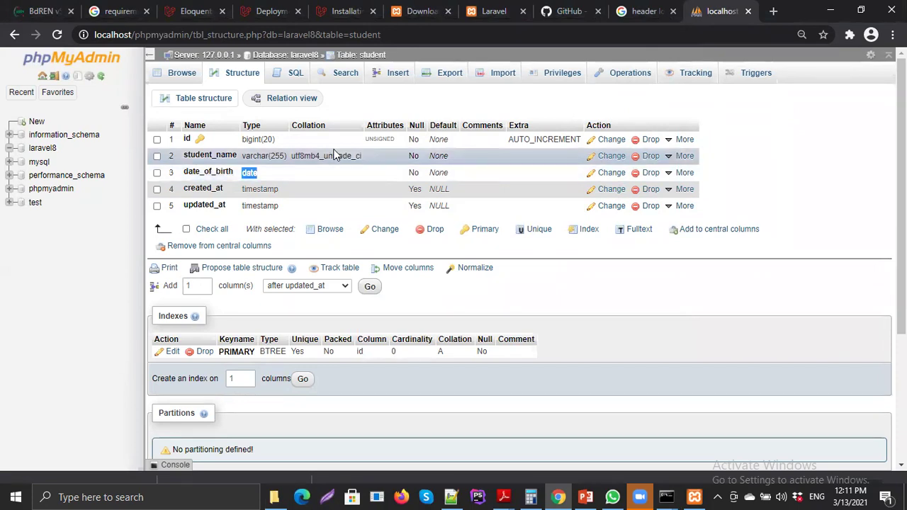
Step: Look through the already open reference pages and bring up the Laravel 8.x Eloquent serialization documentation
{"action": "left_click", "coordinate": [337, 11]}
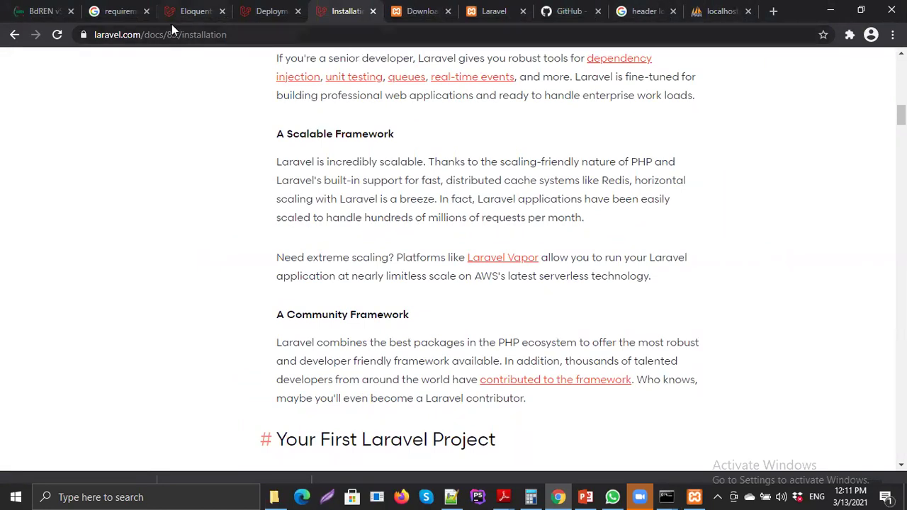
{"action": "left_click", "coordinate": [404, 22]}
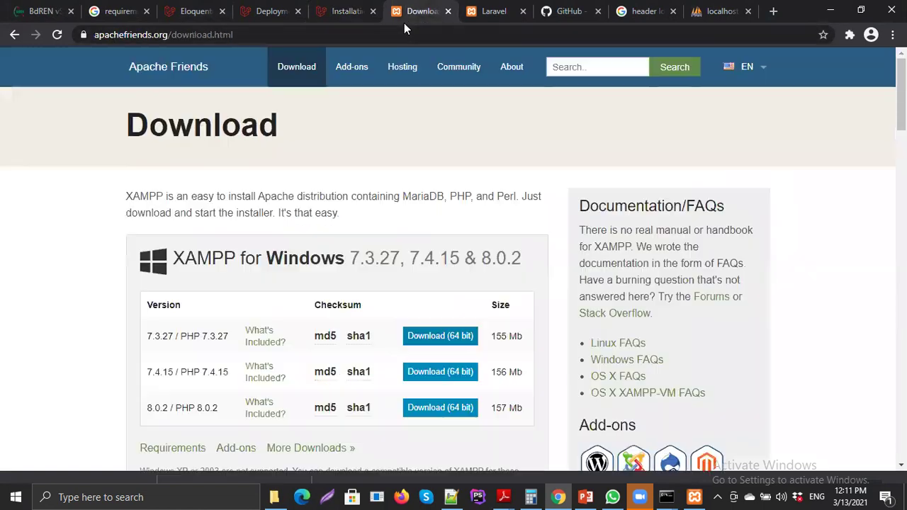
{"action": "left_click", "coordinate": [645, 23]}
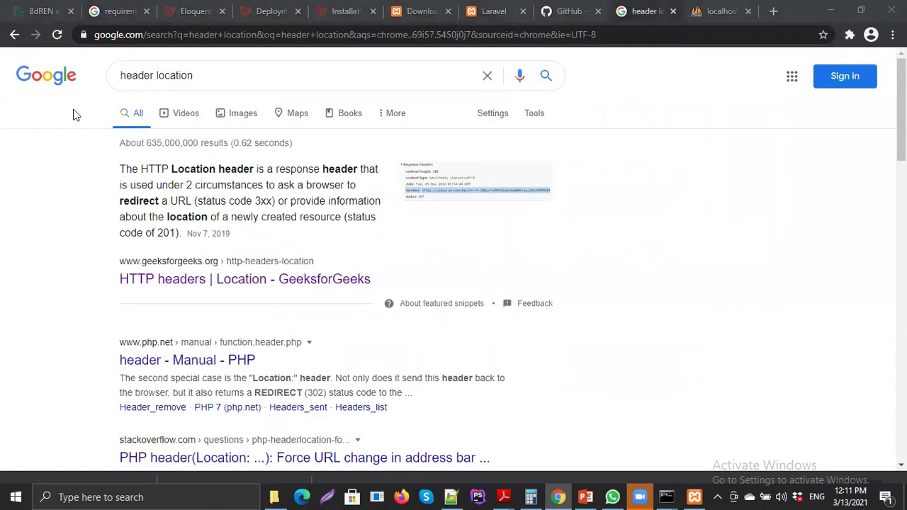
{"action": "left_click", "coordinate": [173, 10]}
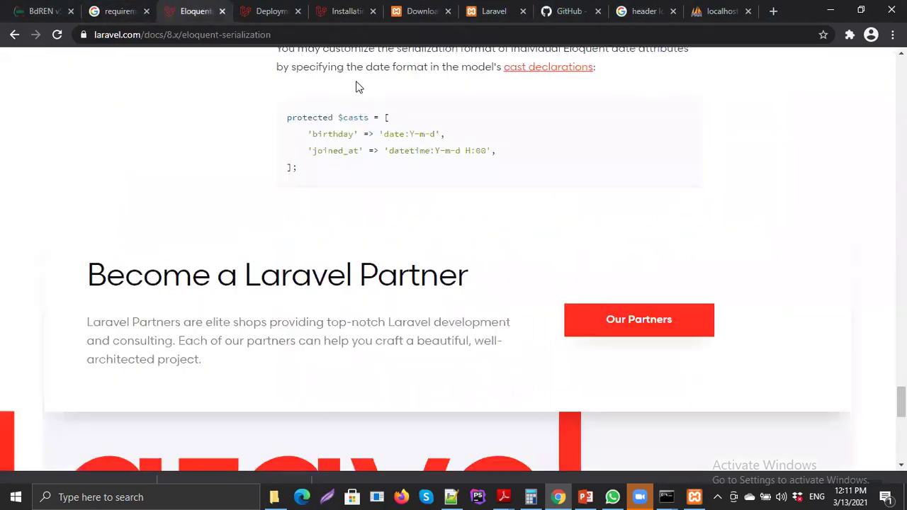